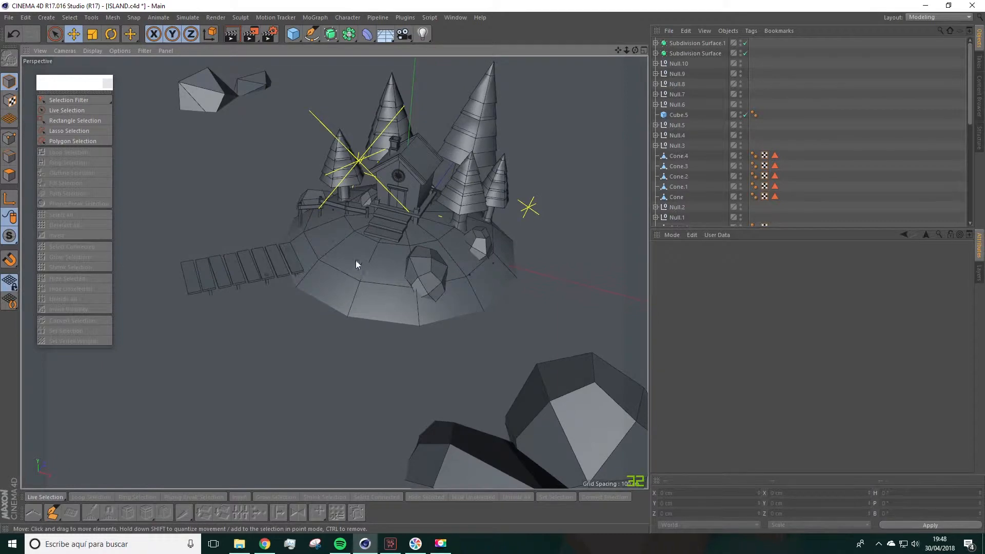
# Set the renderer subdivision of the floating rock's Subdivision Surface to 0.
pyautogui.keyDown('alt'); pyautogui.moveTo(377, 334); pyautogui.dragTo(355, 307); pyautogui.keyUp('alt')
pyautogui.keyDown('alt'); pyautogui.moveTo(355, 308); pyautogui.dragTo(522, 352, button='middle'); pyautogui.keyUp('alt')
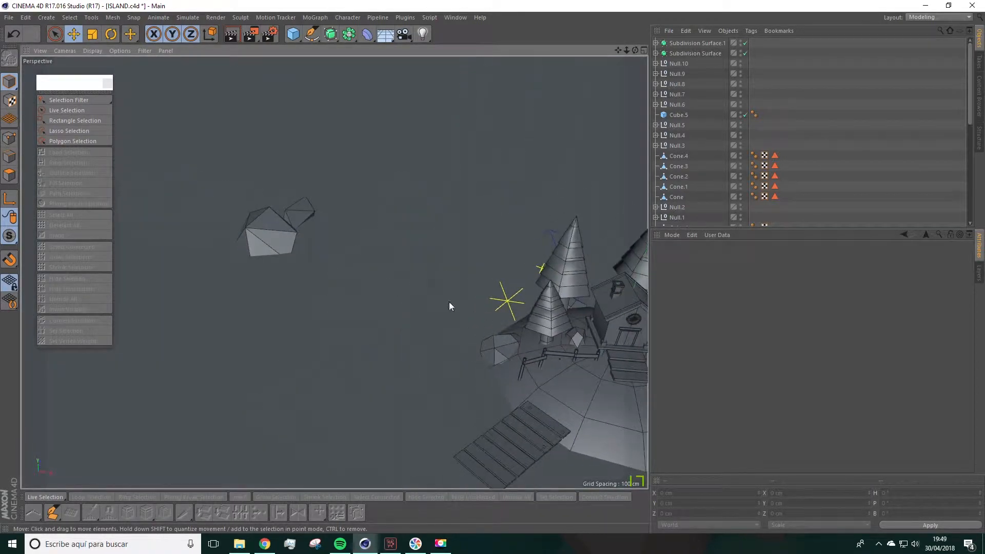
pyautogui.click(256, 228)
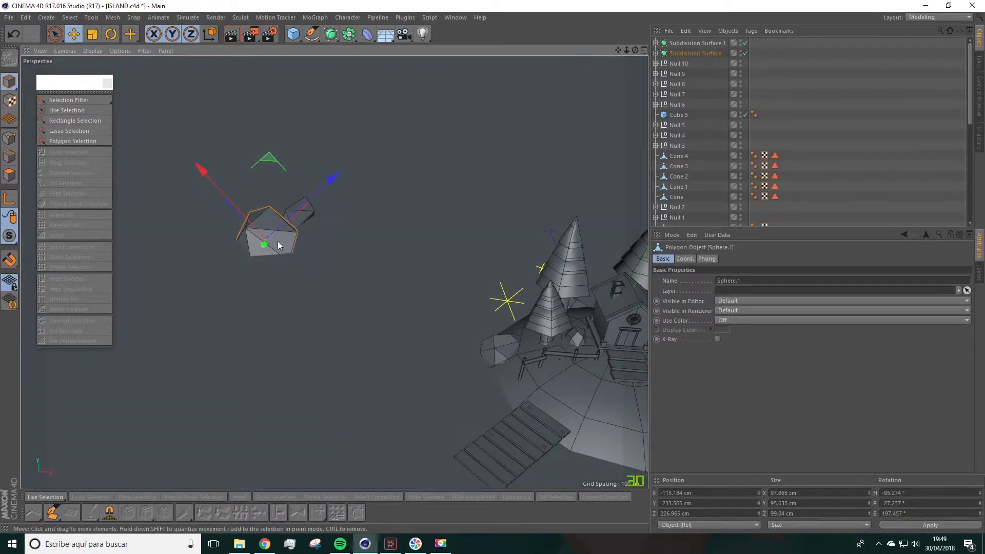
pyautogui.keyDown('alt'); pyautogui.moveTo(451, 249); pyautogui.dragTo(322, 291); pyautogui.keyUp('alt')
pyautogui.keyDown('alt'); pyautogui.moveTo(372, 325); pyautogui.dragTo(302, 252, button='middle'); pyautogui.keyUp('alt')
pyautogui.click(676, 55)
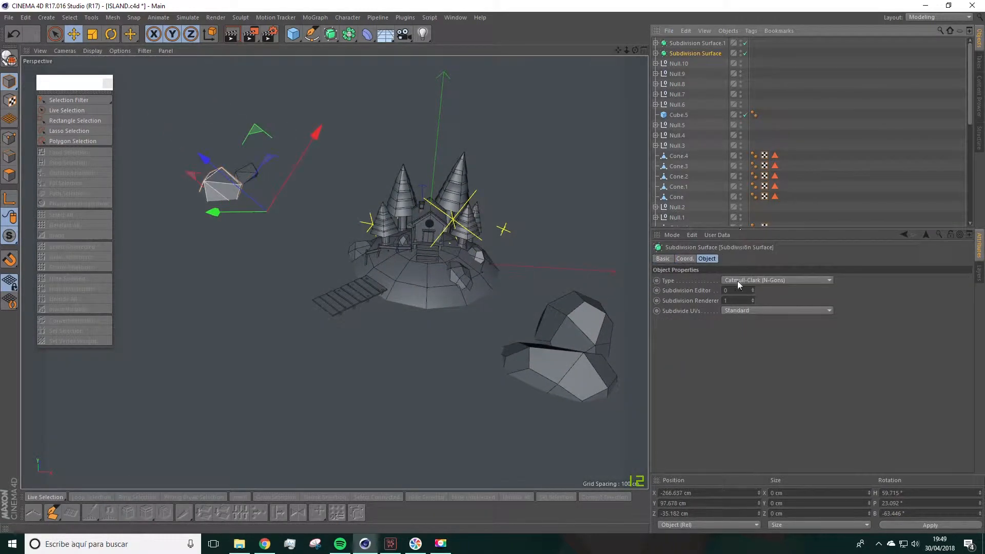
pyautogui.click(753, 302)
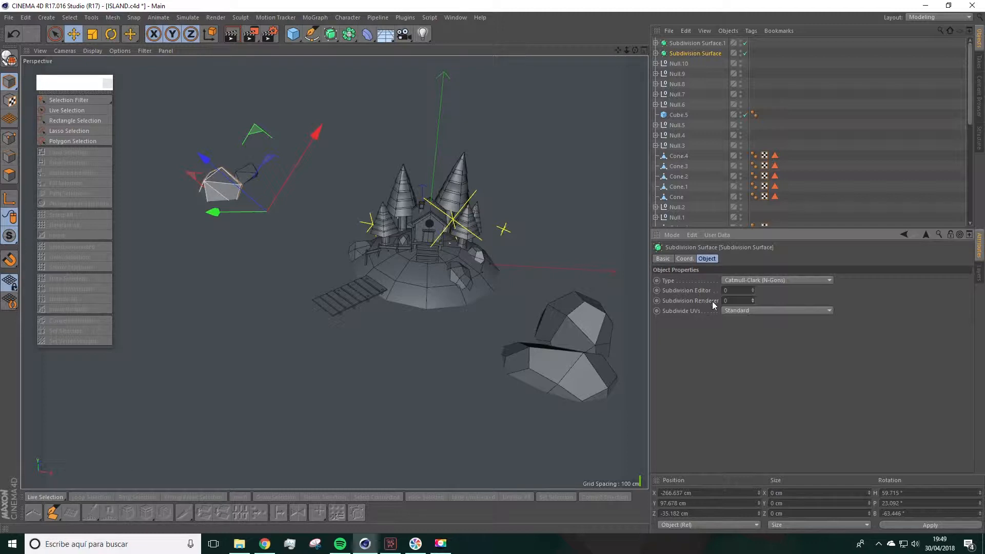
# Expand the large foreground rock's Null.5 group and test its Subdivision Surface at editor level 0, returning it to 1.
pyautogui.keyDown('alt'); pyautogui.moveTo(269, 197); pyautogui.dragTo(296, 242, button='middle'); pyautogui.keyUp('alt')
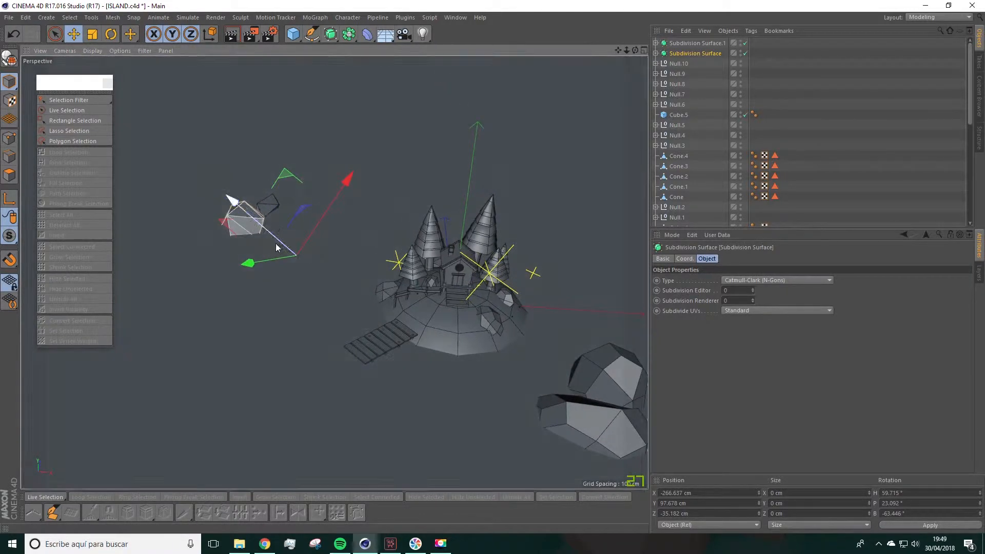
pyautogui.keyDown('alt'); pyautogui.moveTo(329, 299); pyautogui.dragTo(304, 265, button='middle'); pyautogui.keyUp('alt')
pyautogui.scroll(3, 214, 196)
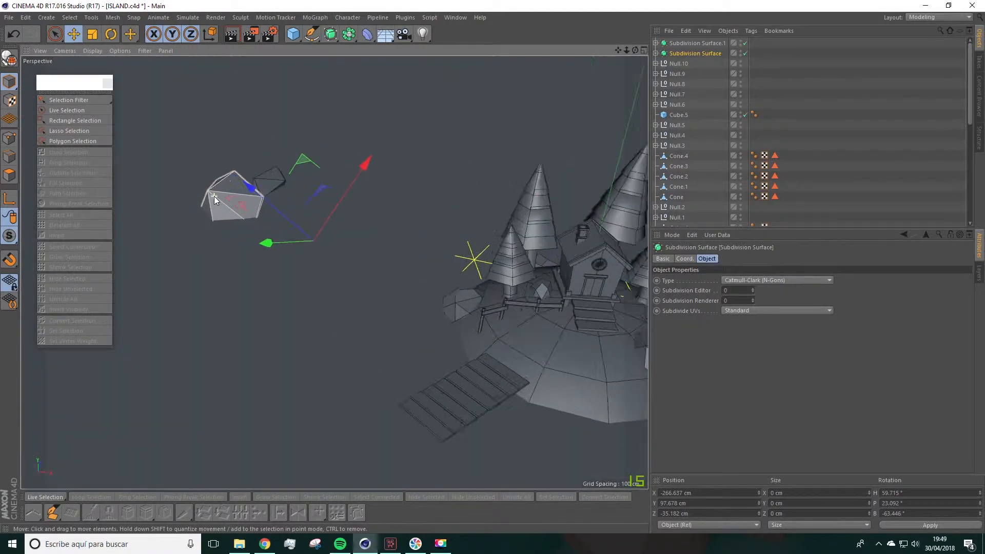
pyautogui.scroll(-3, 239, 222)
pyautogui.moveTo(304, 281)
pyautogui.keyDown('alt'); pyautogui.mouseDown(button='middle')
pyautogui.moveTo(263, 256)
pyautogui.moveTo(305, 290)
pyautogui.mouseUp(button='middle'); pyautogui.keyUp('alt')
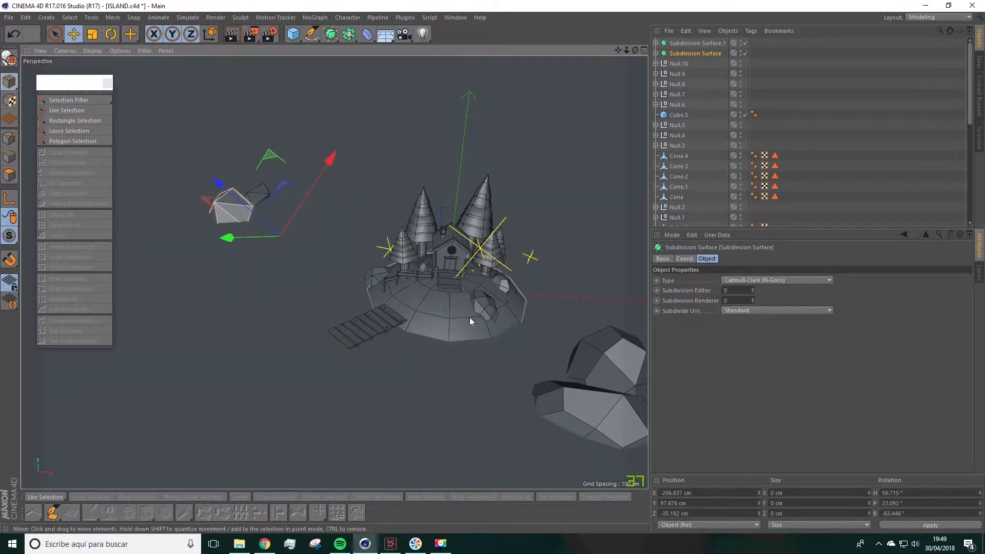
pyautogui.keyDown('alt'); pyautogui.moveTo(469, 317); pyautogui.dragTo(380, 279, button='middle'); pyautogui.keyUp('alt')
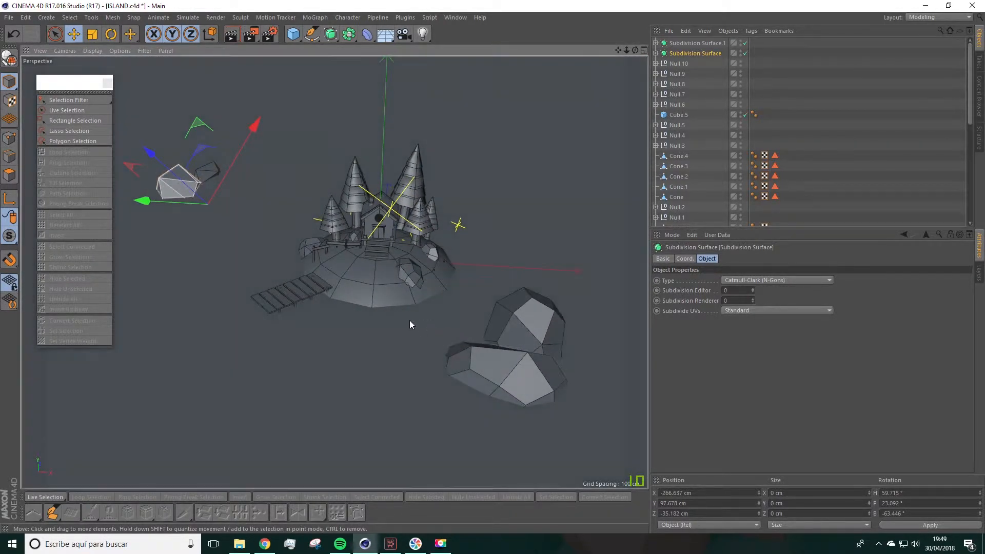
pyautogui.keyDown('alt'); pyautogui.moveTo(410, 323); pyautogui.dragTo(396, 320); pyautogui.keyUp('alt')
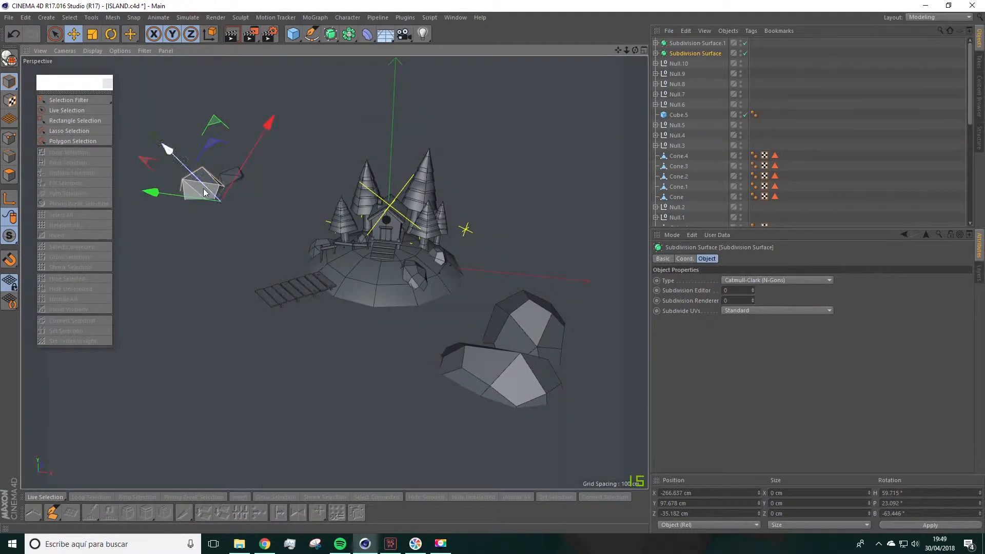
pyautogui.click(488, 368)
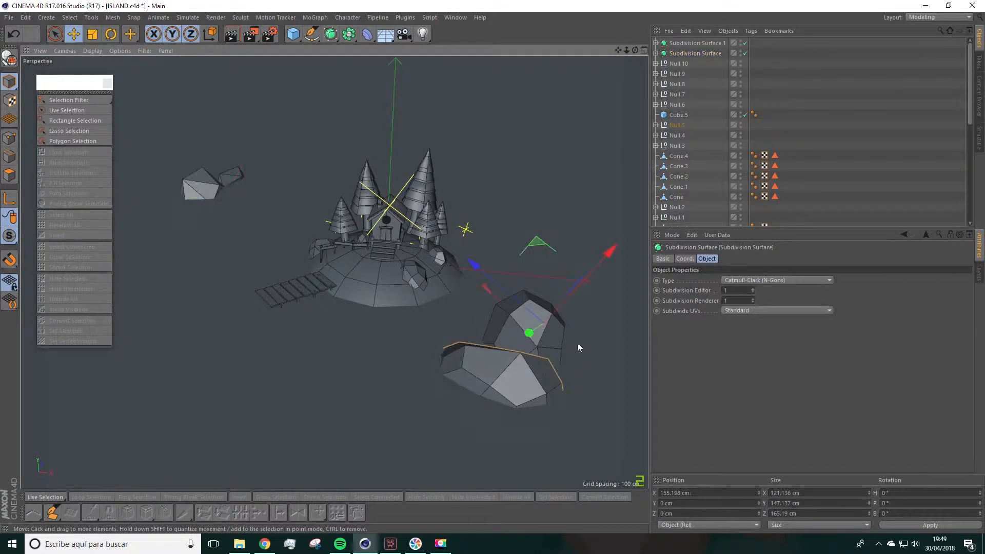
pyautogui.click(656, 125)
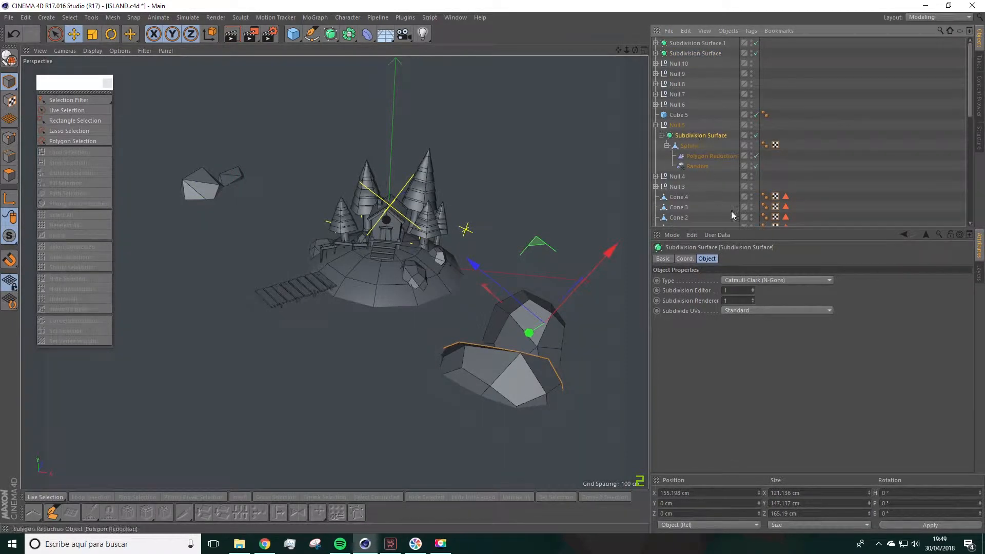
pyautogui.click(754, 292)
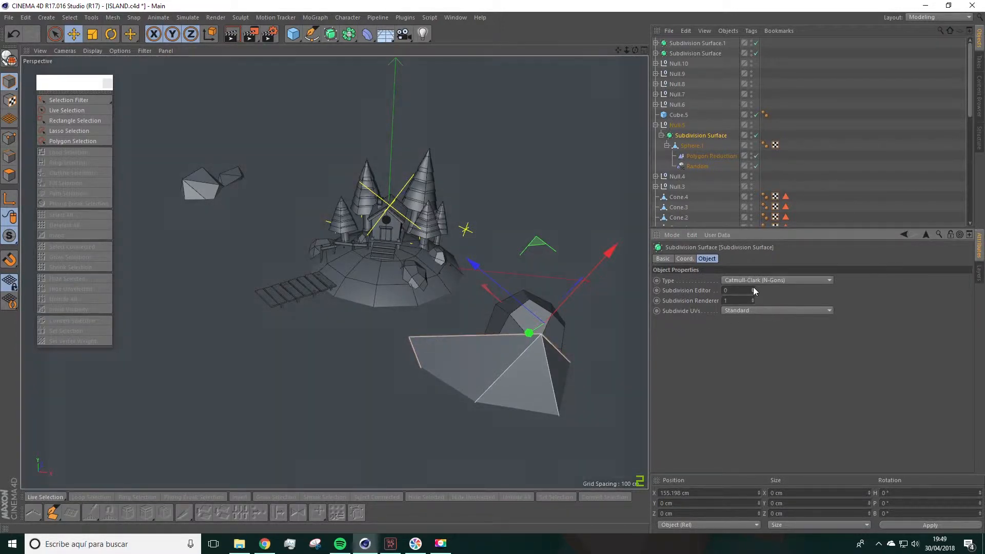
pyautogui.click(753, 289)
# Adjust the large foreground rock's Polygon Reduction, leaving the reduction strength at 75%.
pyautogui.click(697, 156)
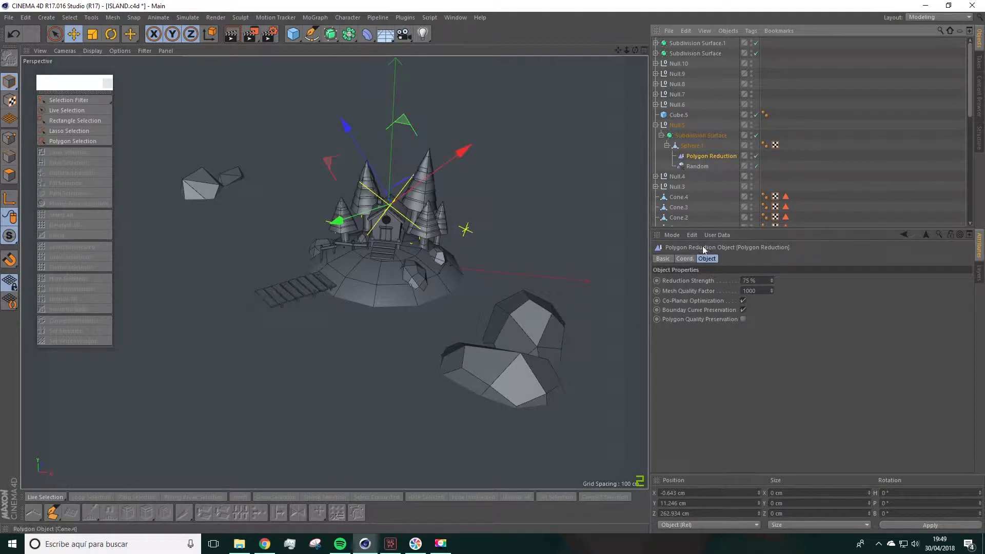
pyautogui.moveTo(771, 281); pyautogui.dragTo(771, 279)
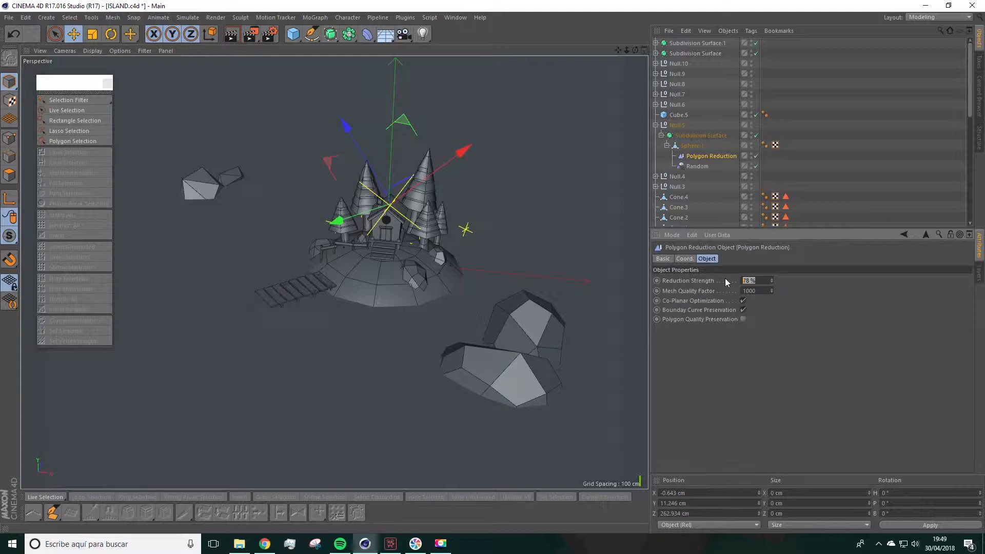
pyautogui.click(765, 340)
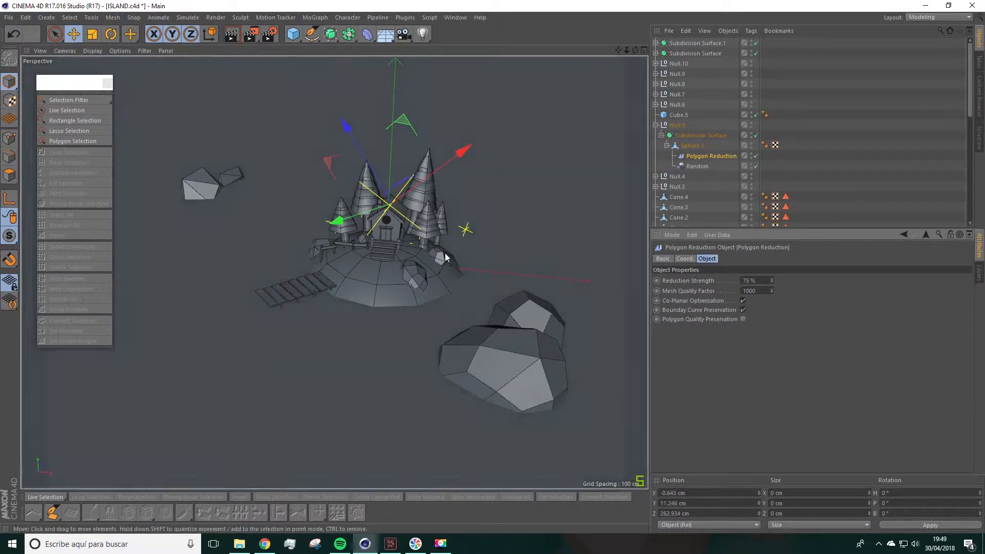
# Scale up the bottom foliage edge loop of the small tree beside the fence to about 49.4 by 52 cm.
pyautogui.keyDown('alt'); pyautogui.moveTo(447, 268); pyautogui.dragTo(414, 259); pyautogui.keyUp('alt')
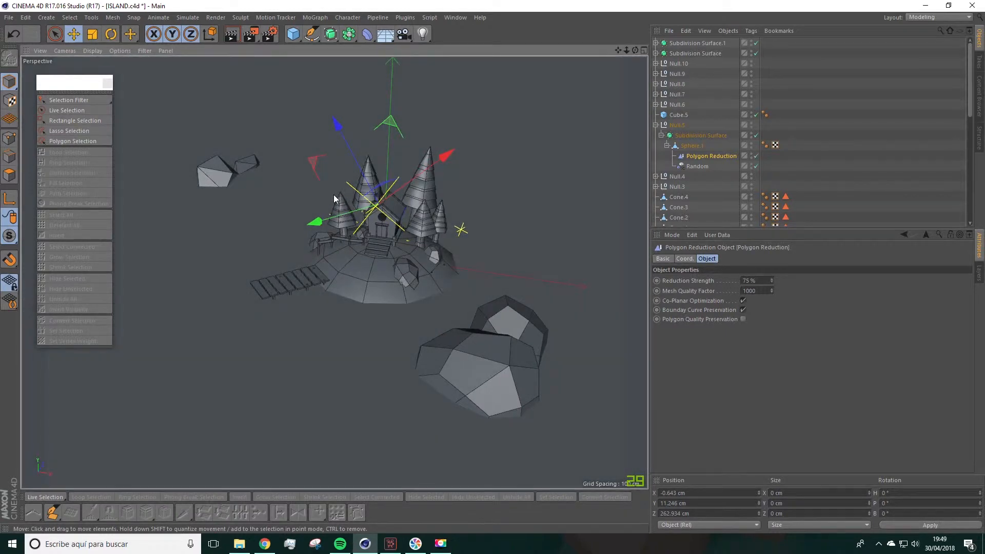
pyautogui.scroll(5, 334, 216)
pyautogui.click(337, 258)
pyautogui.scroll(3, 349, 287)
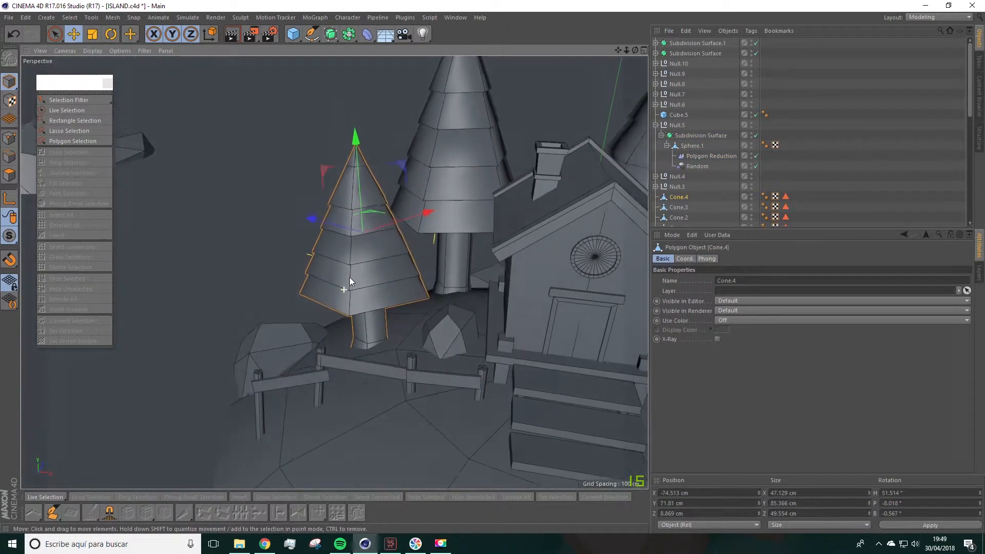
pyautogui.click(15, 174)
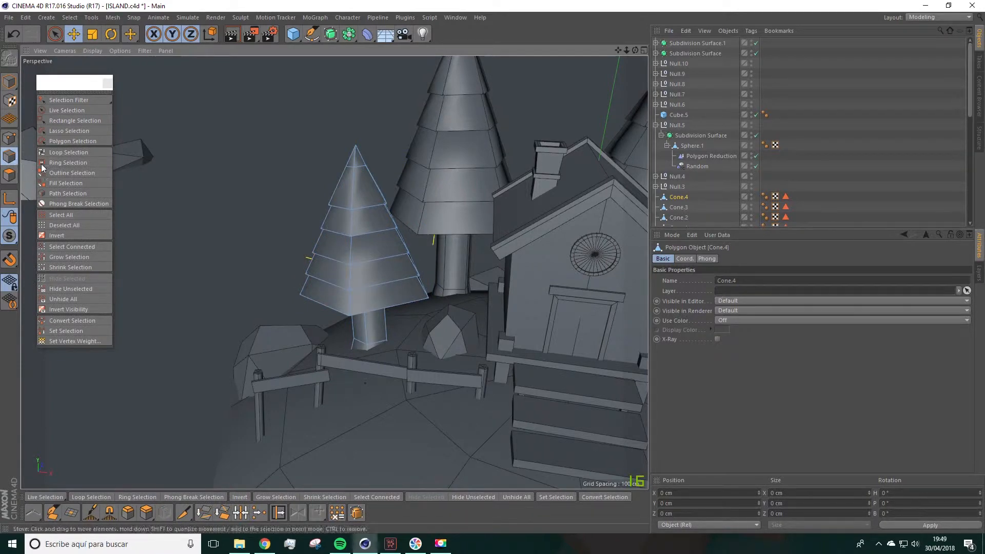
pyautogui.click(64, 152)
pyautogui.click(331, 307)
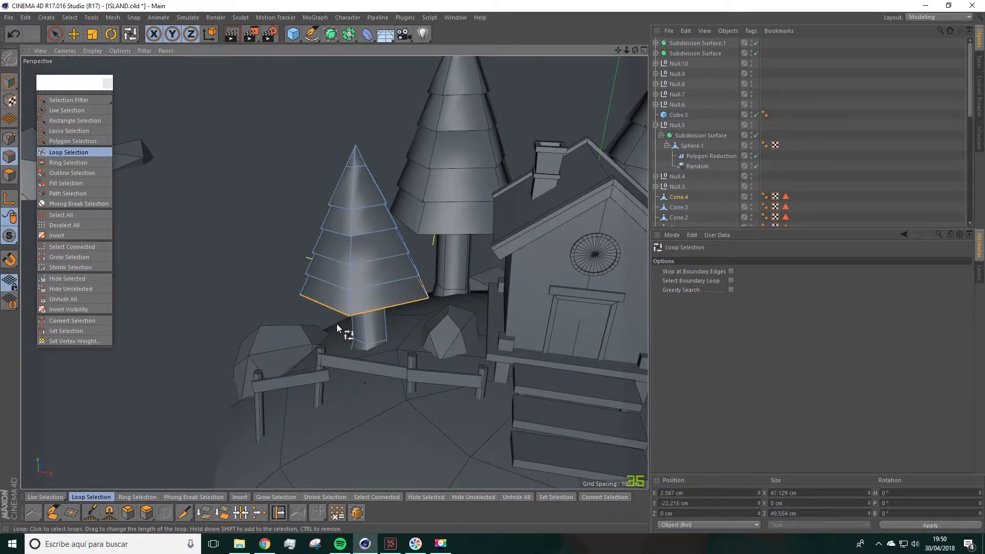
pyautogui.keyDown('alt'); pyautogui.moveTo(337, 324); pyautogui.dragTo(343, 288); pyautogui.keyUp('alt')
pyautogui.press('t')
pyautogui.moveTo(245, 230); pyautogui.dragTo(268, 238)
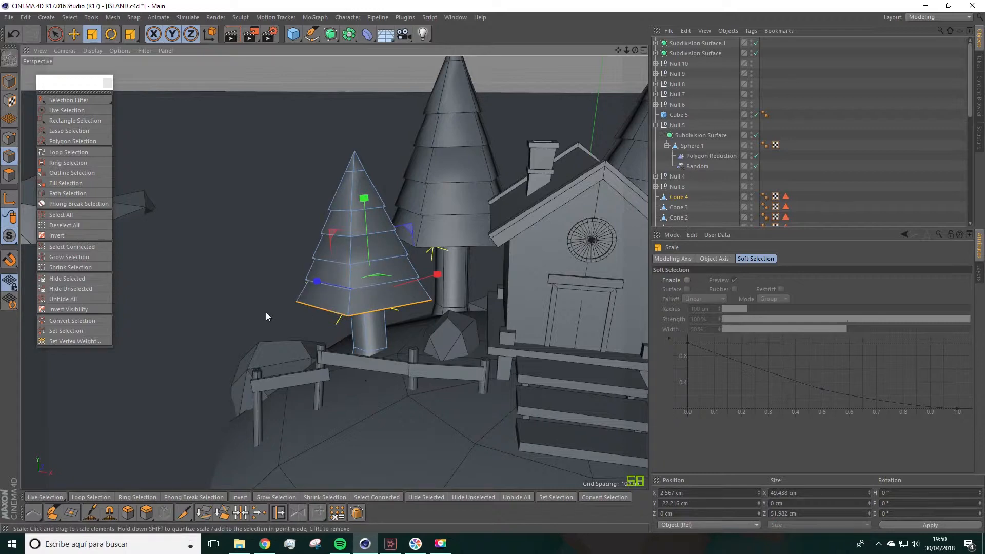
# Loop-select the small tree's second foliage edge from the bottom and enlarge it to about 44.9 by 47.2 cm.
pyautogui.click(59, 152)
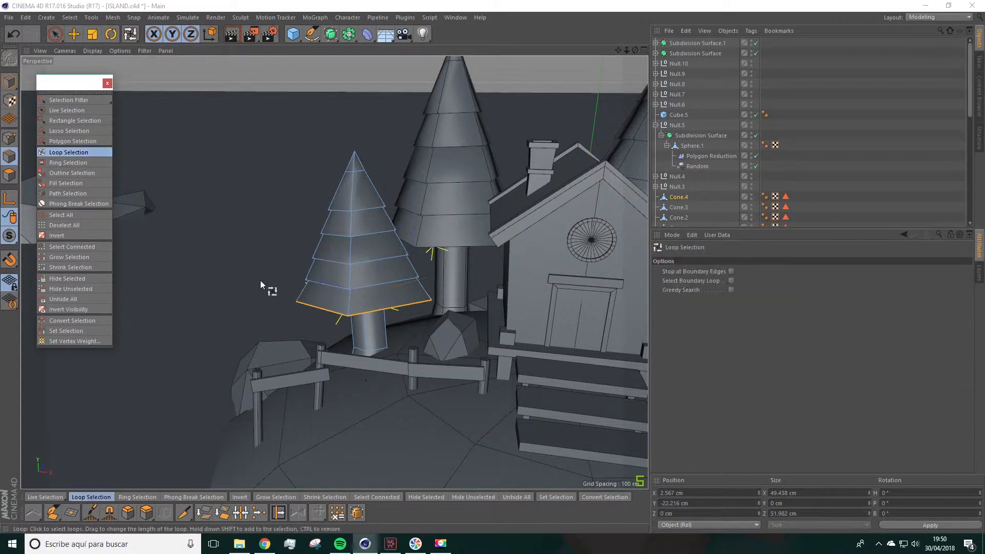
pyautogui.click(328, 284)
pyautogui.press('t')
pyautogui.moveTo(244, 251); pyautogui.dragTo(302, 249)
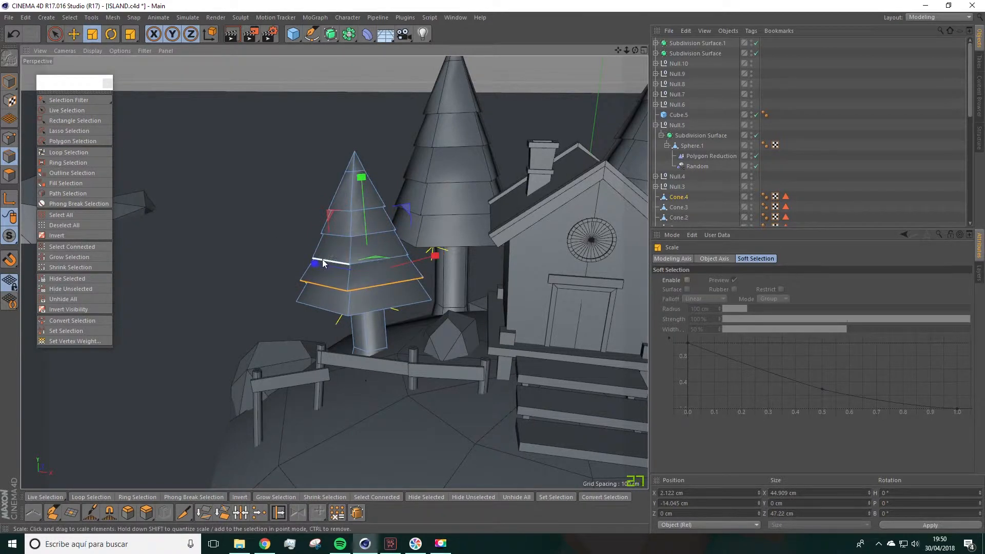
# Enlarge the small tree's third foliage edge loop from the bottom to about 36.9 by 38.6 cm.
pyautogui.click(68, 153)
pyautogui.click(325, 262)
pyautogui.press('t')
pyautogui.moveTo(256, 245); pyautogui.dragTo(277, 244)
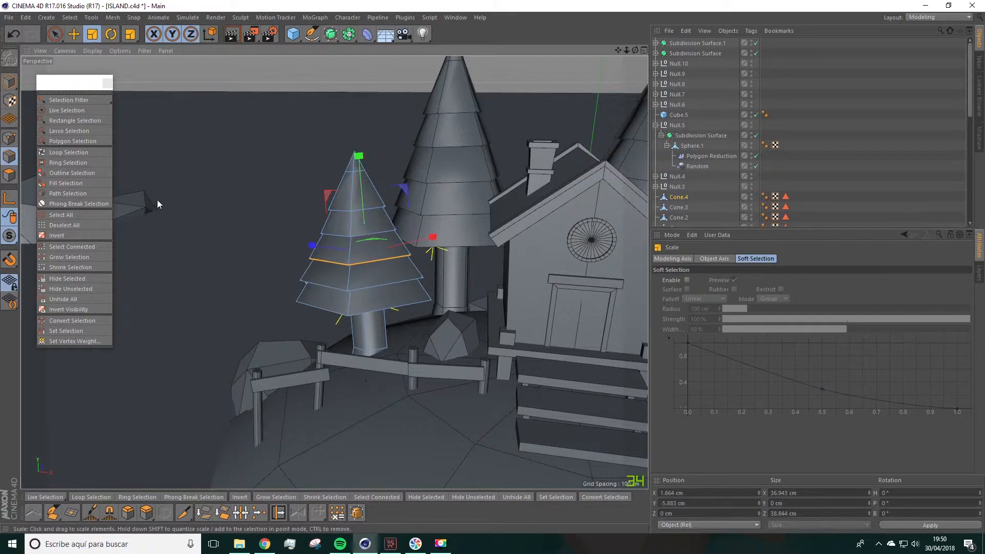
# Enlarge the small tree's fourth foliage edge loop from the bottom to about 29.5 by 31 cm.
pyautogui.click(68, 153)
pyautogui.click(344, 236)
pyautogui.press('t')
pyautogui.moveTo(245, 229); pyautogui.dragTo(288, 232)
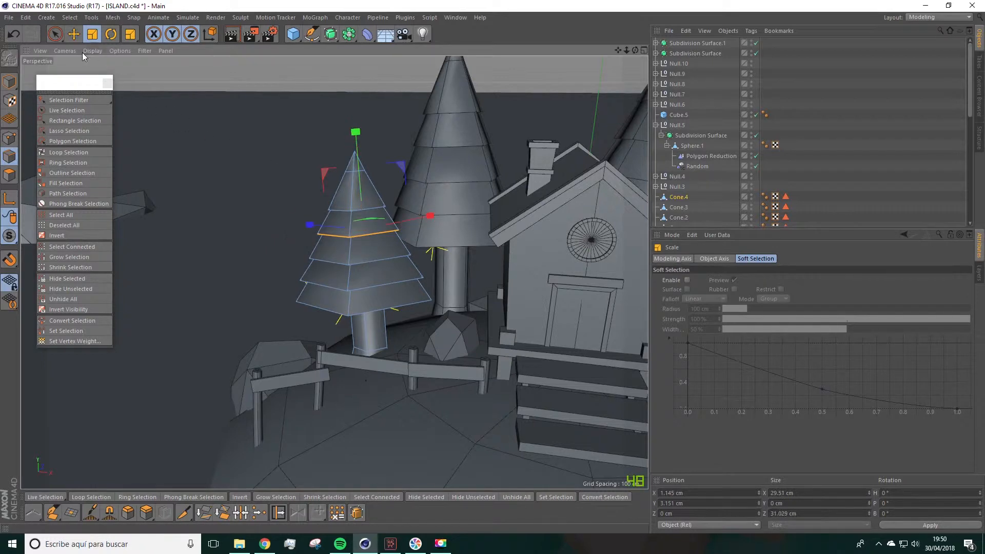
# Enlarge the small tree's uppermost foliage edge loop to about 23.1 by 24.3 cm.
pyautogui.click(68, 152)
pyautogui.click(359, 219)
pyautogui.press('t')
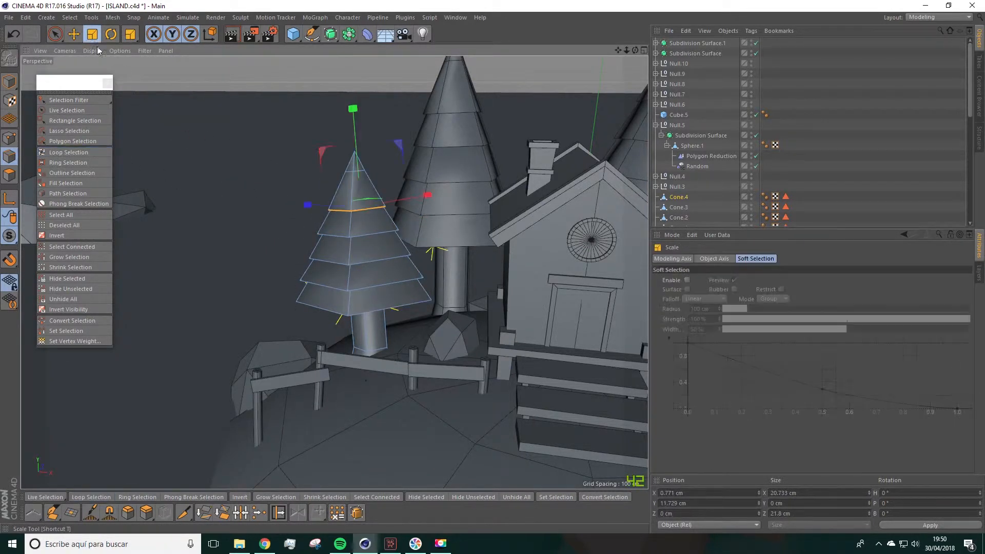
pyautogui.moveTo(229, 224); pyautogui.dragTo(281, 221)
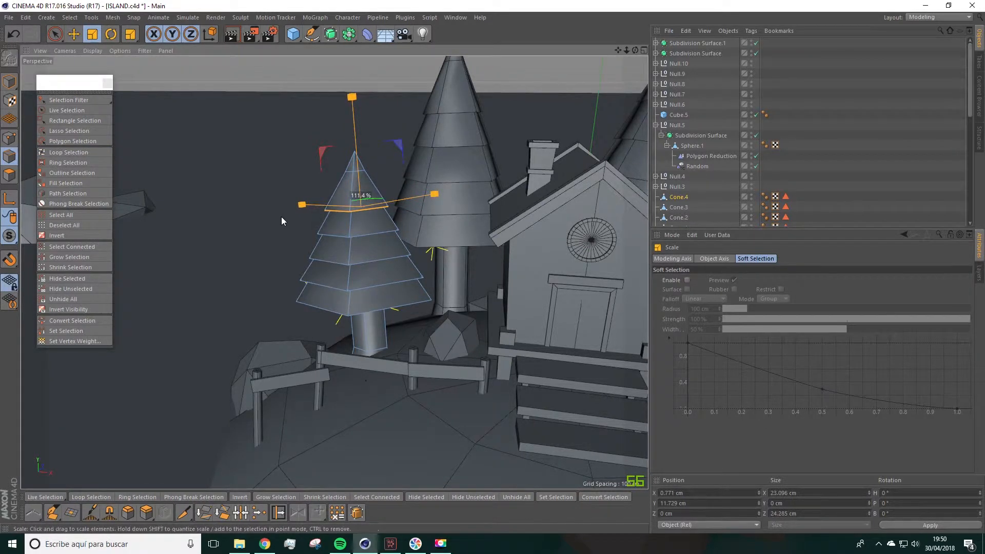
# On the Cone.2 tree beside the house, enlarge the bottom foliage edge loop to about 51.4 by 54 cm.
pyautogui.scroll(-5, 447, 247)
pyautogui.keyDown('alt'); pyautogui.moveTo(397, 283); pyautogui.dragTo(308, 252); pyautogui.keyUp('alt')
pyautogui.scroll(3, 308, 255)
pyautogui.click(69, 35)
pyautogui.click(16, 78)
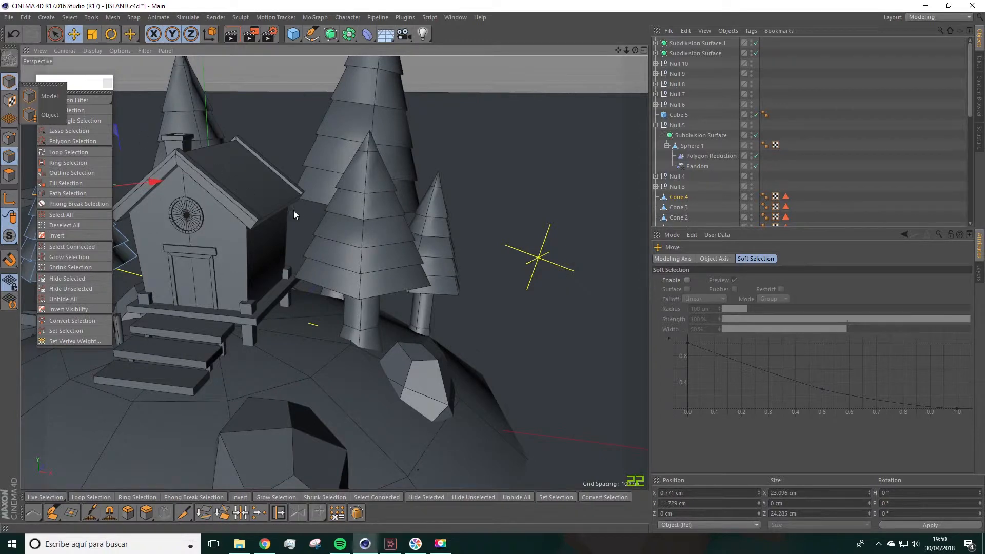
pyautogui.click(49, 98)
pyautogui.click(344, 219)
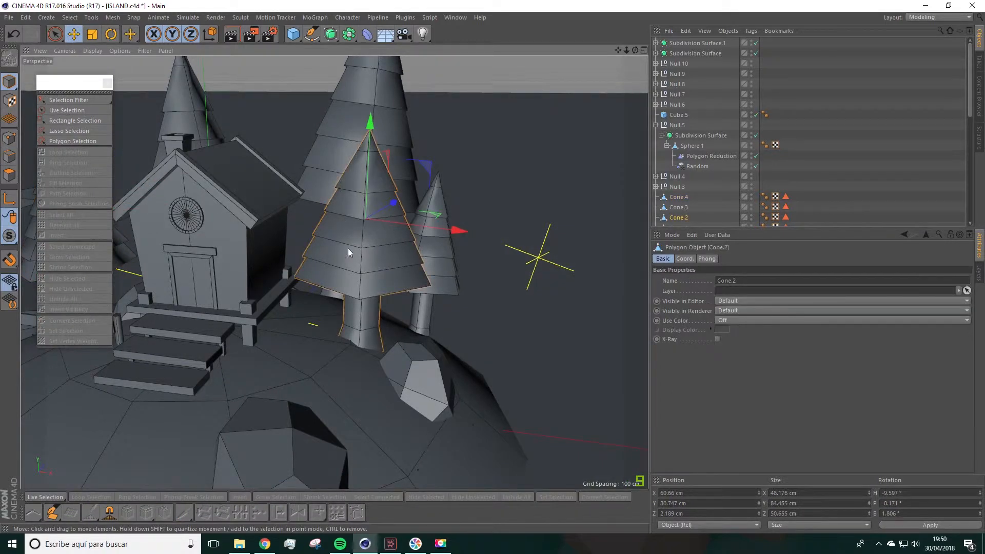
pyautogui.click(9, 156)
pyautogui.scroll(-3, 677, 166)
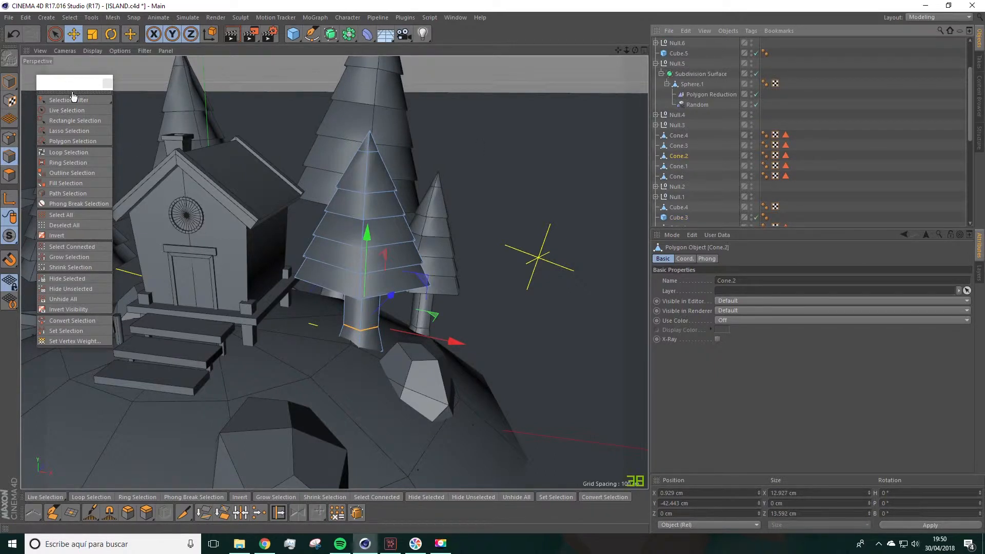
pyautogui.click(68, 153)
pyautogui.click(324, 300)
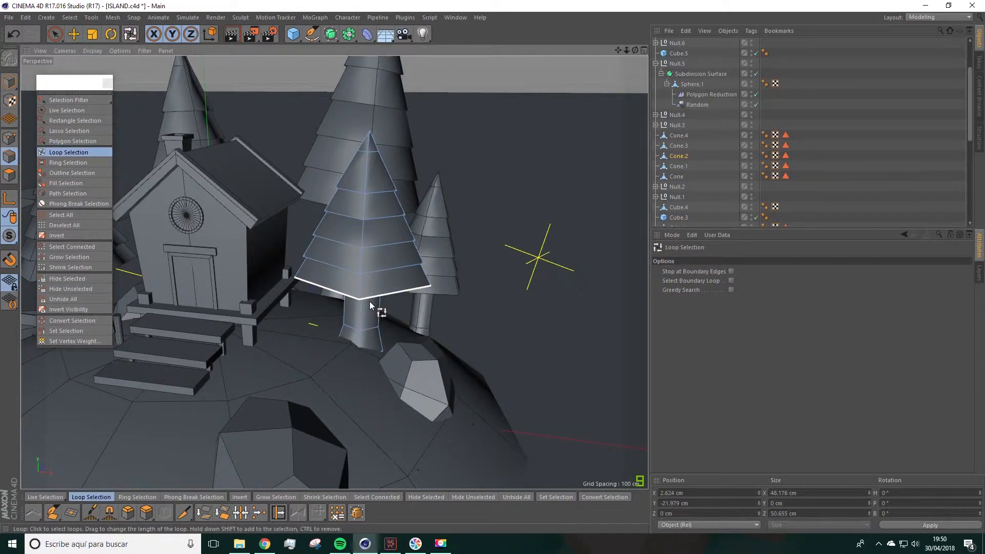
pyautogui.press('t')
pyautogui.moveTo(466, 326); pyautogui.dragTo(514, 334)
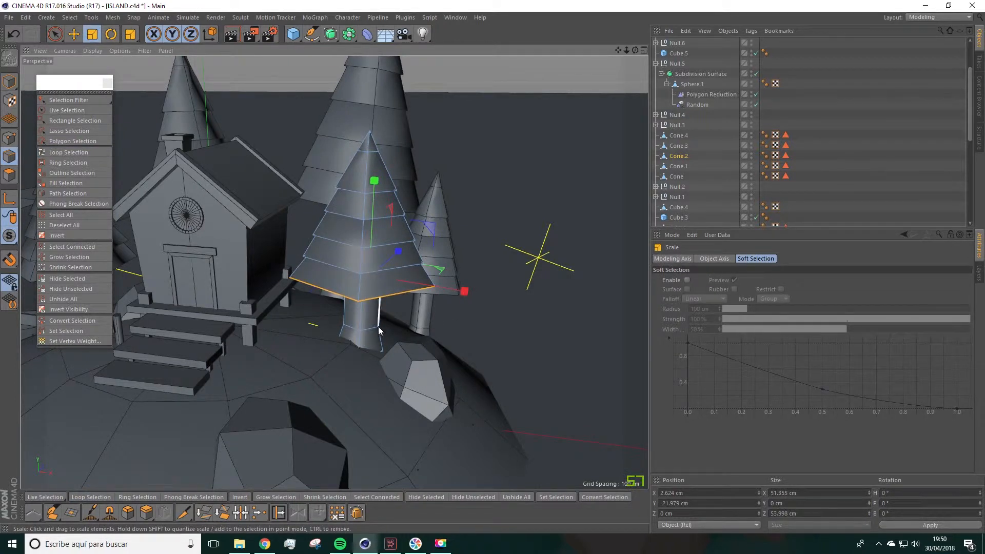
# Loop-select the Cone.2 tree's second foliage edge from the bottom and scale it up slightly.
pyautogui.click(82, 153)
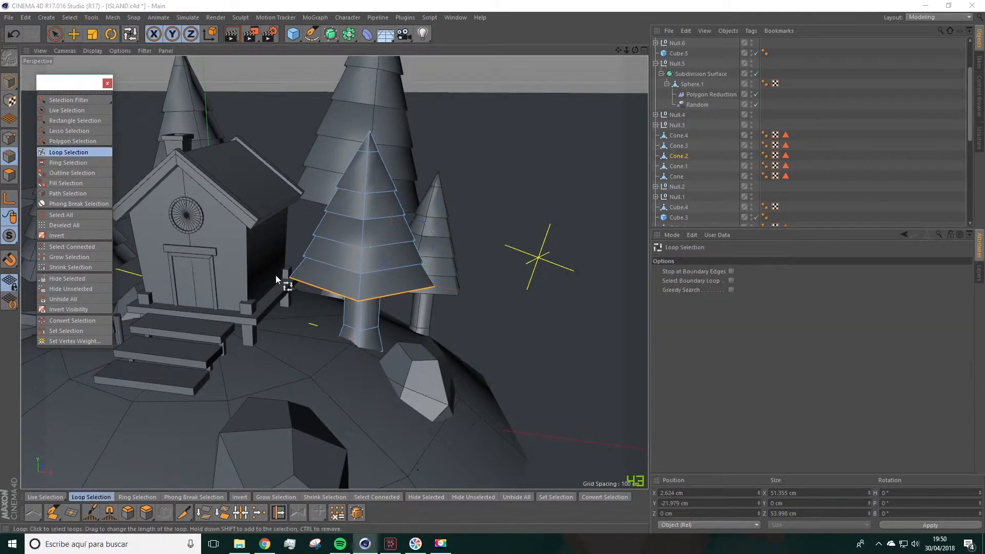
pyautogui.click(315, 263)
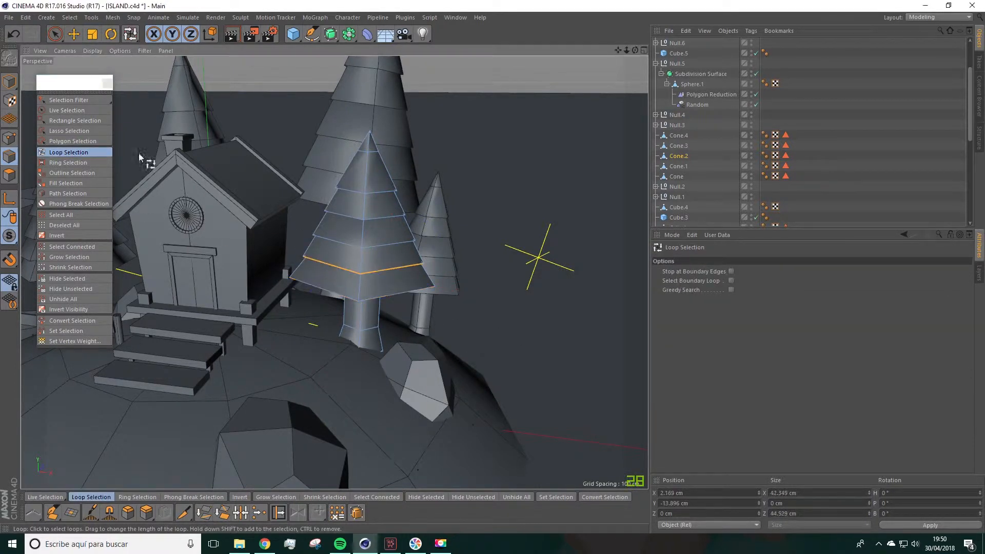
pyautogui.click(53, 163)
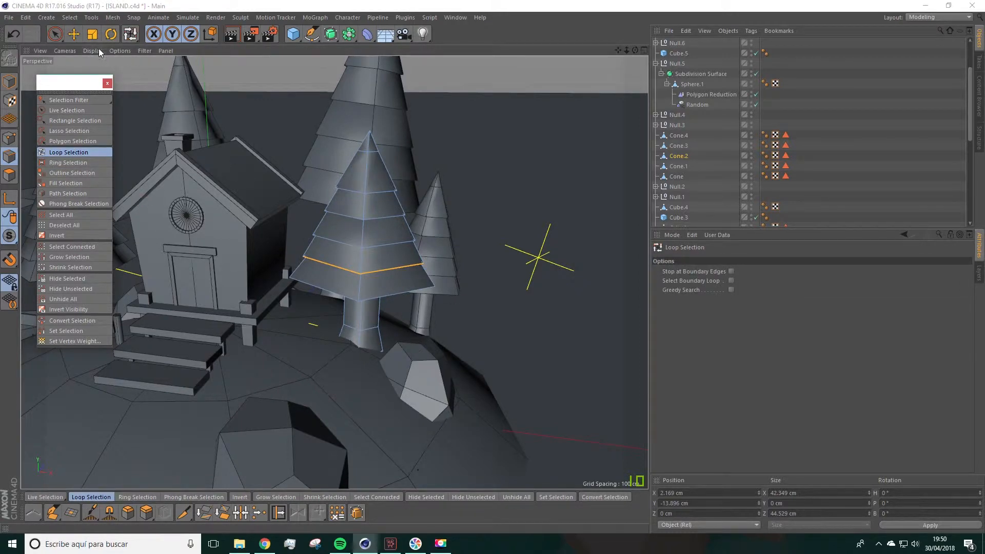
pyautogui.press('t')
pyautogui.moveTo(499, 160)
pyautogui.mouseDown()
pyautogui.moveTo(526, 149)
pyautogui.moveTo(507, 165)
pyautogui.mouseUp()
pyautogui.scroll(-5, 501, 174)
pyautogui.scroll(3, 502, 175)
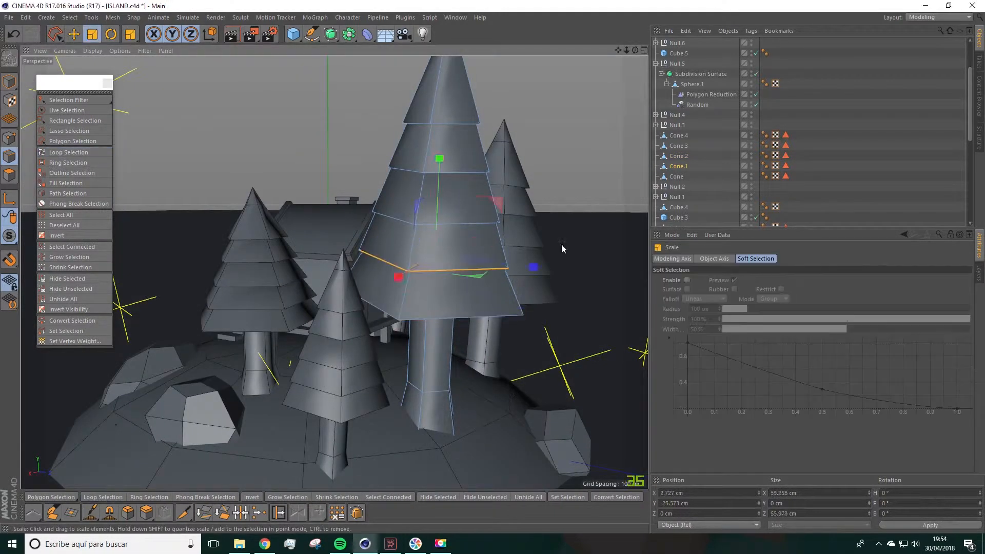
# Slightly enlarge the Cone.1 tree's selected second foliage edge loop from the bottom.
pyautogui.moveTo(569, 203); pyautogui.dragTo(578, 198)
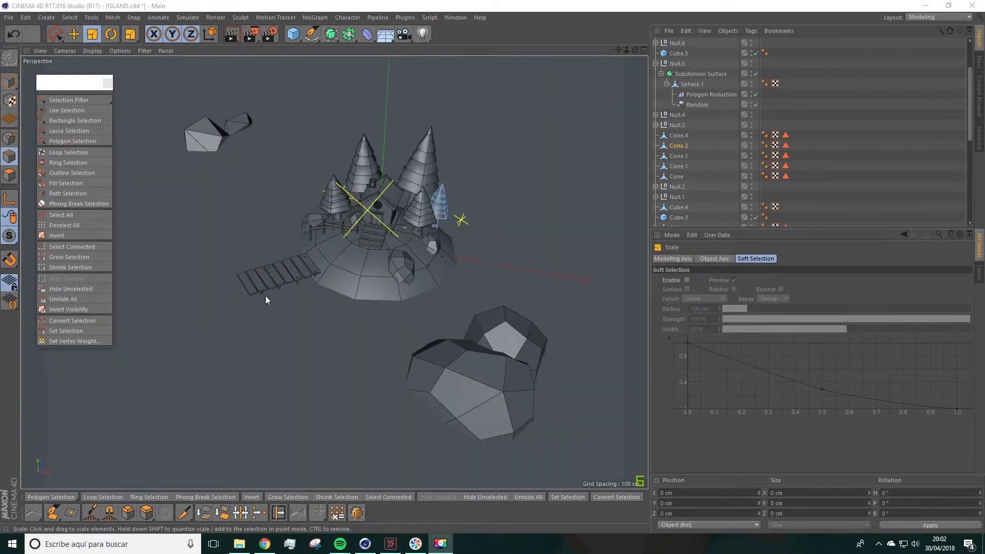
# Add a cube primitive and move it off the island into the open space in front of the plank bridge.
pyautogui.keyDown('alt'); pyautogui.moveTo(266, 295); pyautogui.dragTo(324, 287); pyautogui.keyUp('alt')
pyautogui.keyDown('alt'); pyautogui.moveTo(349, 195); pyautogui.dragTo(386, 220, button='right'); pyautogui.keyUp('alt')
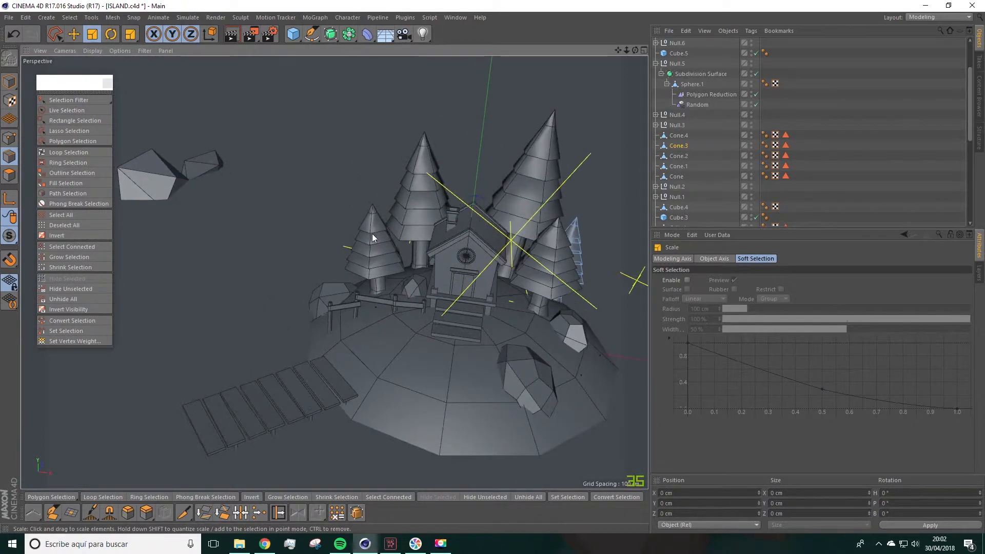
pyautogui.scroll(-3, 373, 238)
pyautogui.keyDown('alt'); pyautogui.moveTo(375, 241); pyautogui.dragTo(367, 333); pyautogui.keyUp('alt')
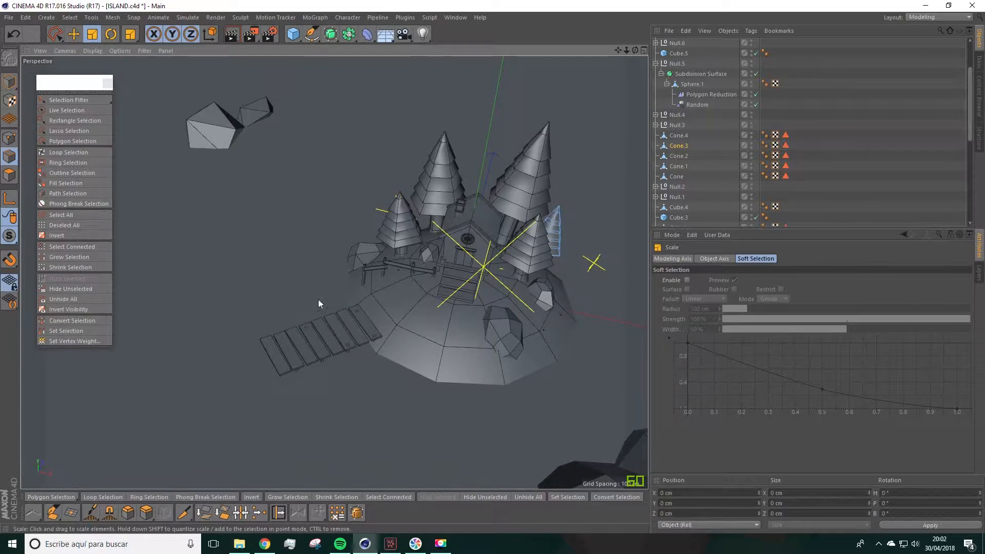
pyautogui.keyDown('alt'); pyautogui.moveTo(391, 326); pyautogui.dragTo(333, 202); pyautogui.keyUp('alt')
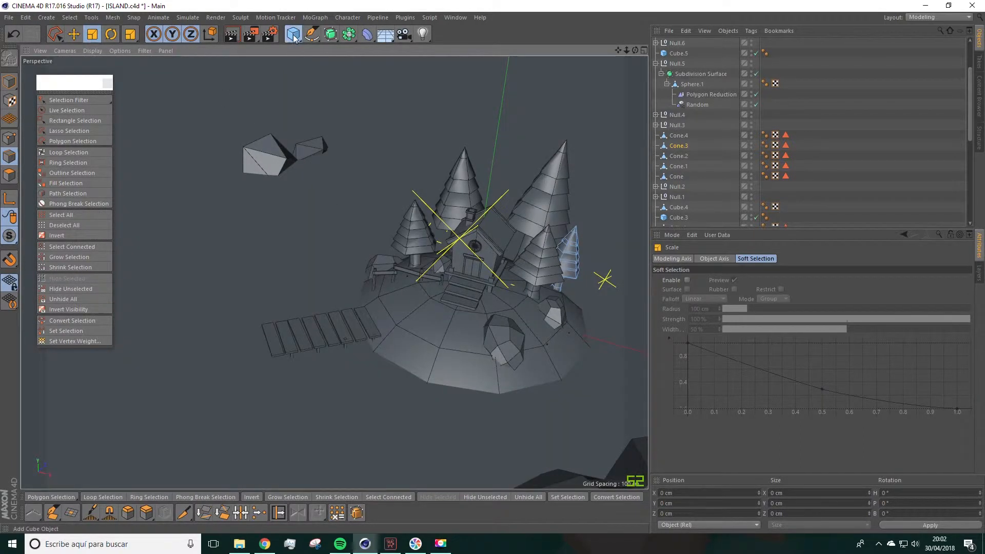
pyautogui.moveTo(294, 37); pyautogui.dragTo(376, 49)
pyautogui.keyDown('alt'); pyautogui.moveTo(451, 238); pyautogui.dragTo(350, 179, button='middle'); pyautogui.keyUp('alt')
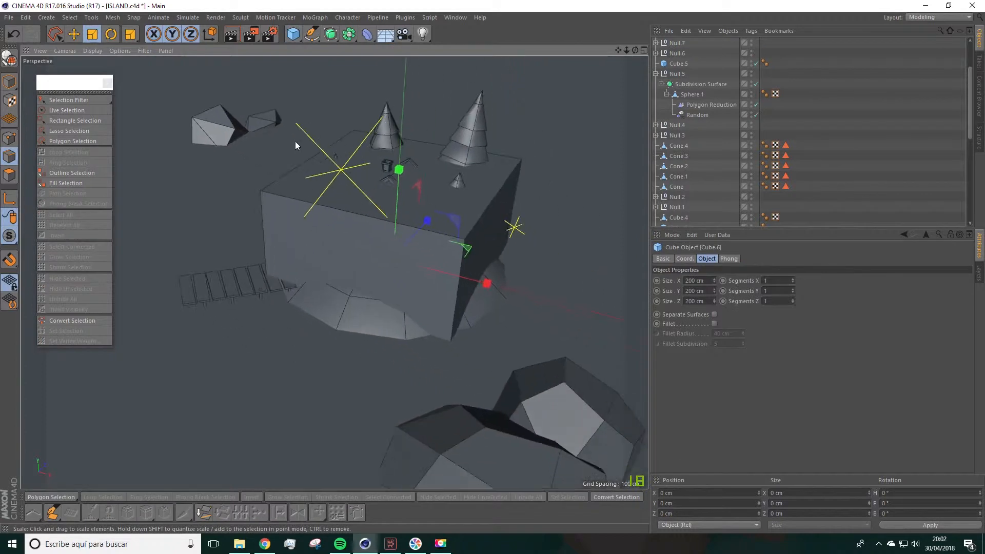
pyautogui.scroll(-2, 169, 112)
pyautogui.click(81, 41)
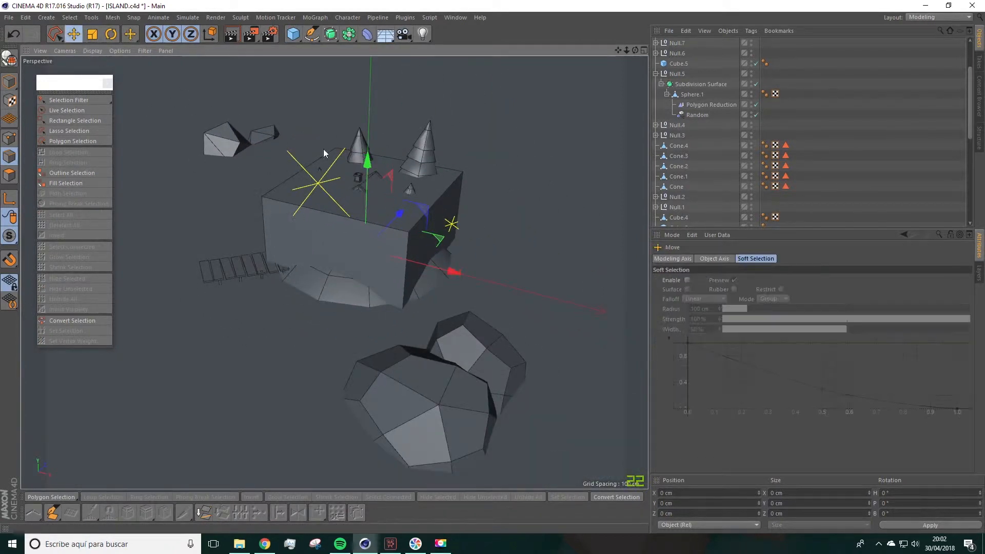
pyautogui.moveTo(404, 216); pyautogui.dragTo(267, 354)
pyautogui.moveTo(228, 307); pyautogui.dragTo(210, 179)
# Scale the new cube down uniformly to about 78.2 cm per side and give it 2 segments along X, Y and Z.
pyautogui.click(93, 37)
pyautogui.moveTo(429, 192); pyautogui.dragTo(300, 279)
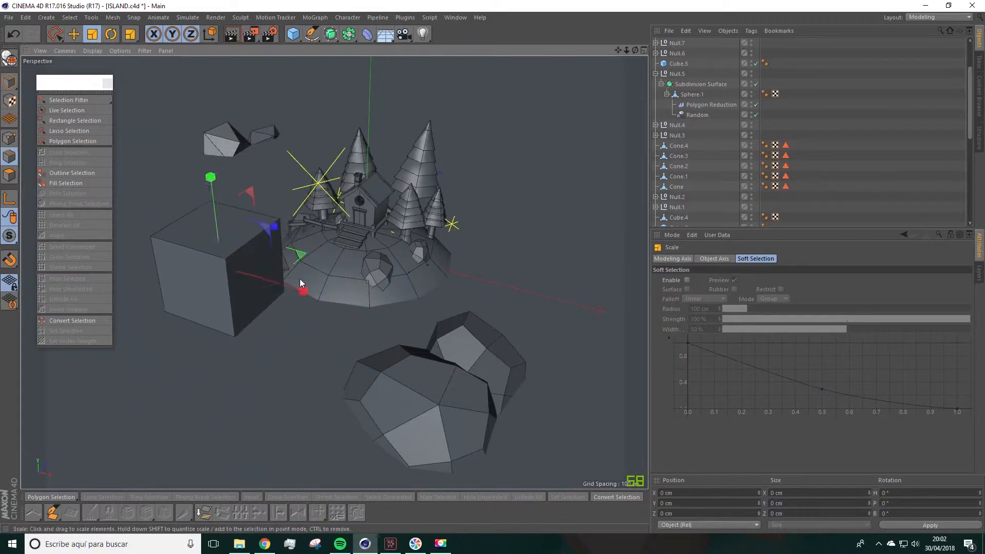
pyautogui.keyDown('alt'); pyautogui.moveTo(300, 279); pyautogui.dragTo(421, 217, button='middle'); pyautogui.keyUp('alt')
pyautogui.keyDown('alt'); pyautogui.moveTo(421, 218); pyautogui.dragTo(351, 252); pyautogui.keyUp('alt')
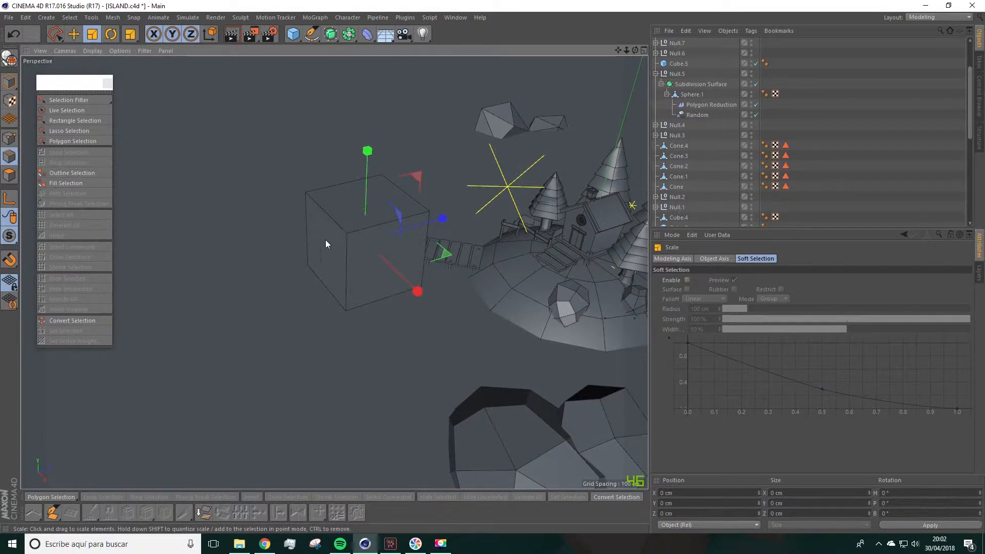
pyautogui.scroll(3, 671, 74)
pyautogui.click(677, 43)
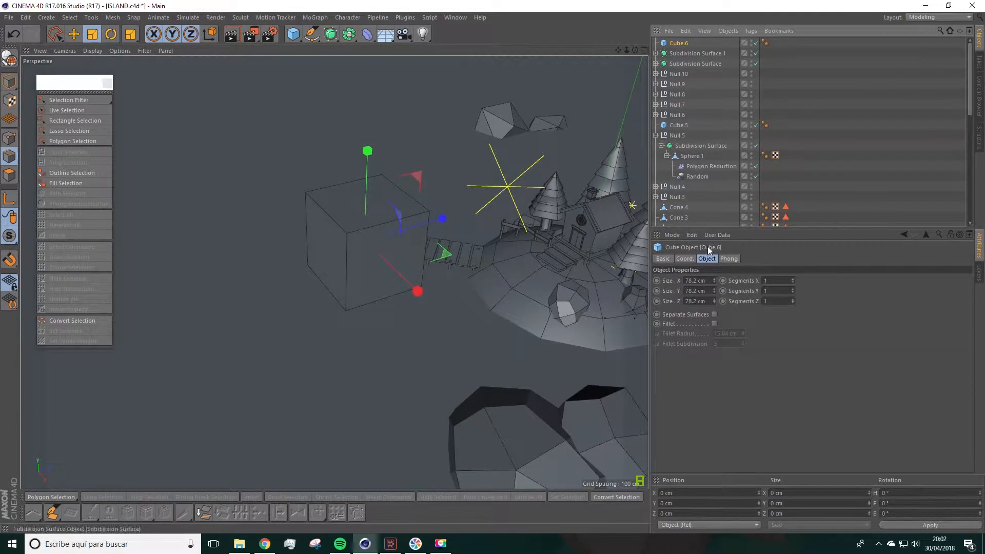
pyautogui.click(794, 279)
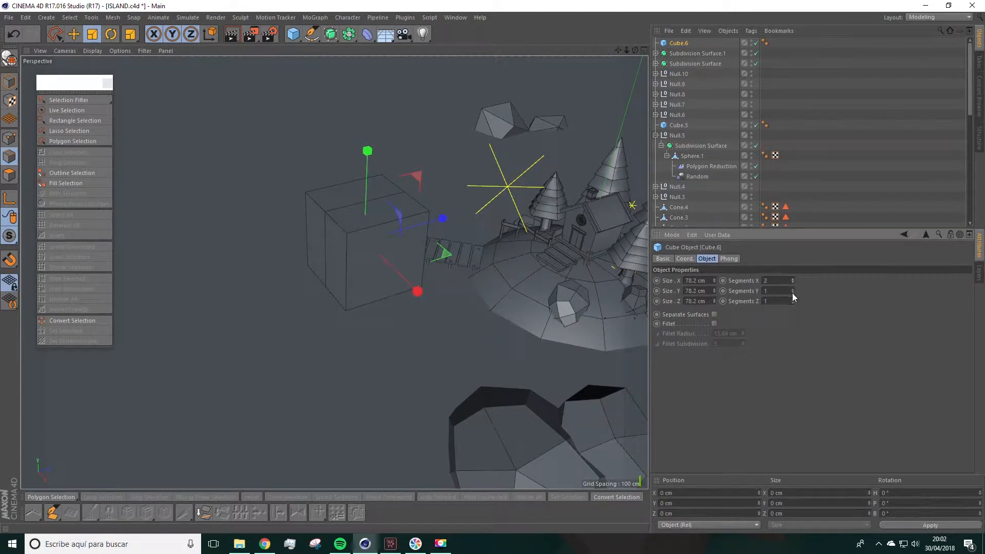
pyautogui.click(793, 299)
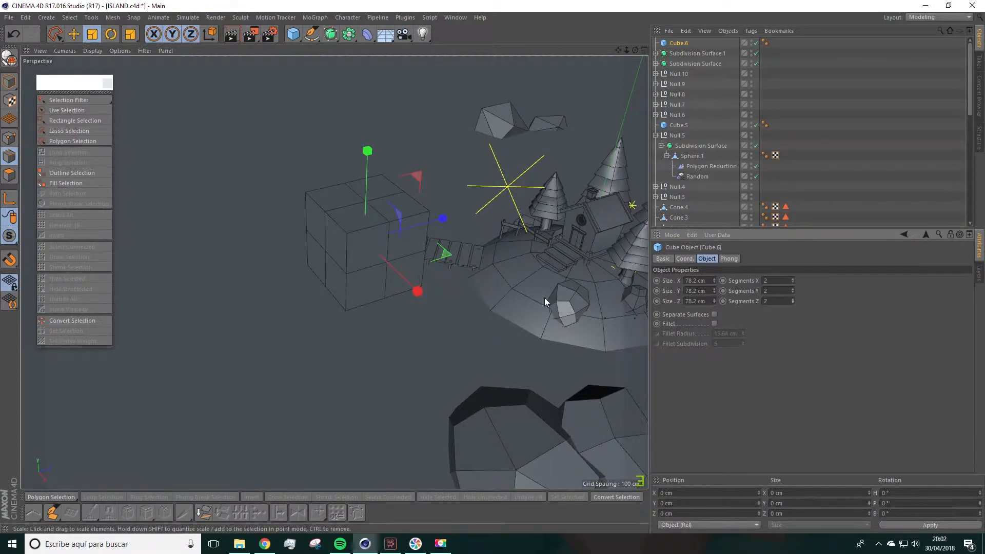
# In model mode, stretch the cube to about 86.3 cm in X and 165.7 cm in Z, and make it editable.
pyautogui.keyDown('alt'); pyautogui.moveTo(544, 298); pyautogui.dragTo(513, 287); pyautogui.keyUp('alt')
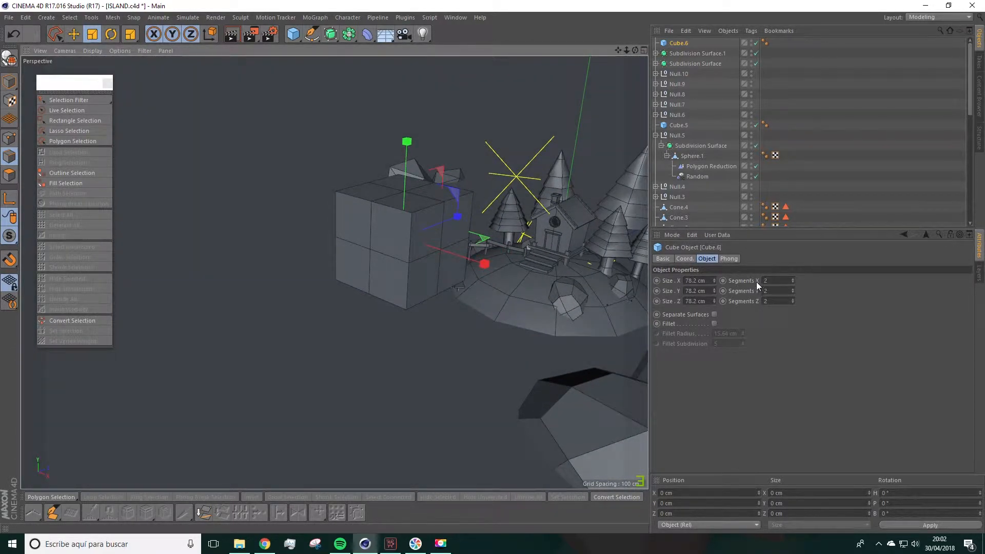
pyautogui.keyDown('alt'); pyautogui.moveTo(394, 214); pyautogui.dragTo(447, 274); pyautogui.keyUp('alt')
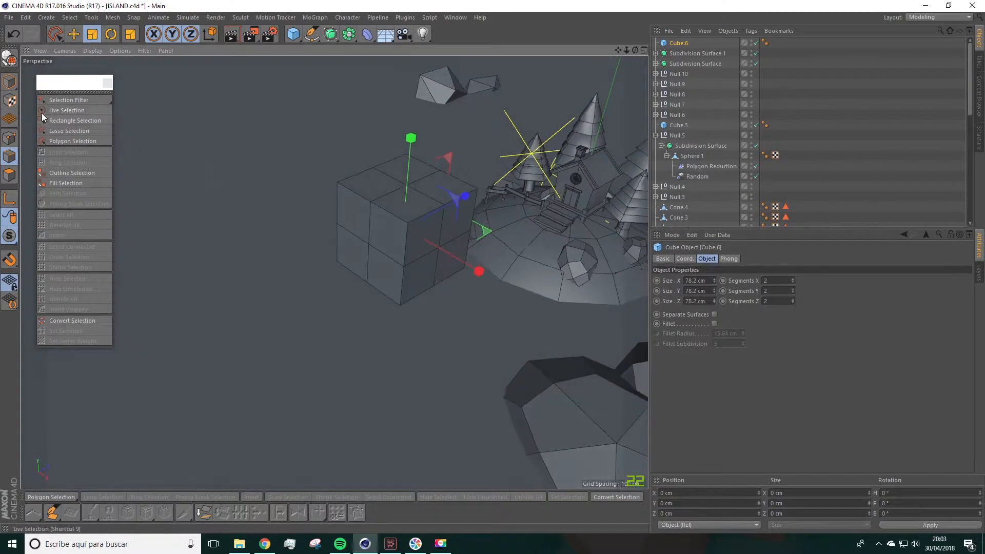
pyautogui.click(10, 83)
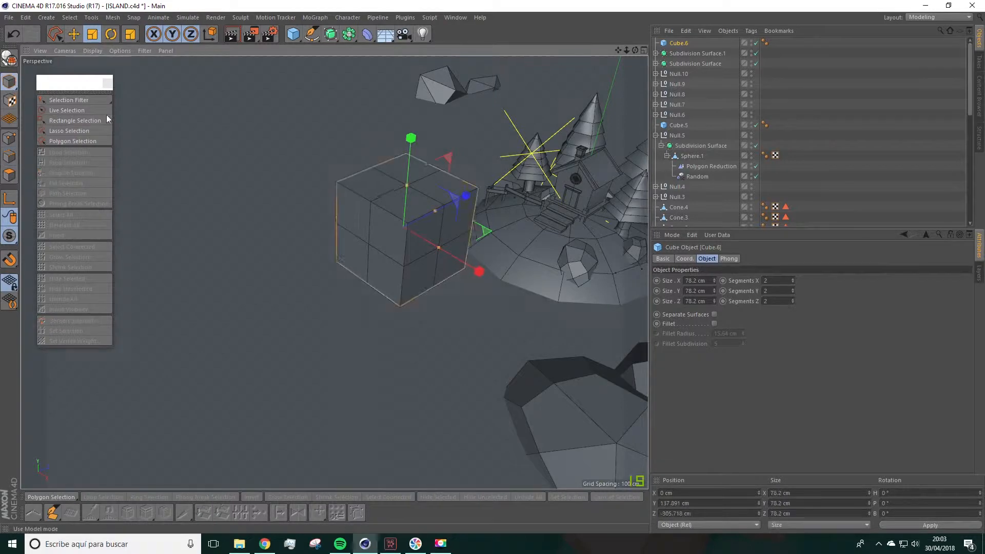
pyautogui.moveTo(436, 211); pyautogui.dragTo(411, 263)
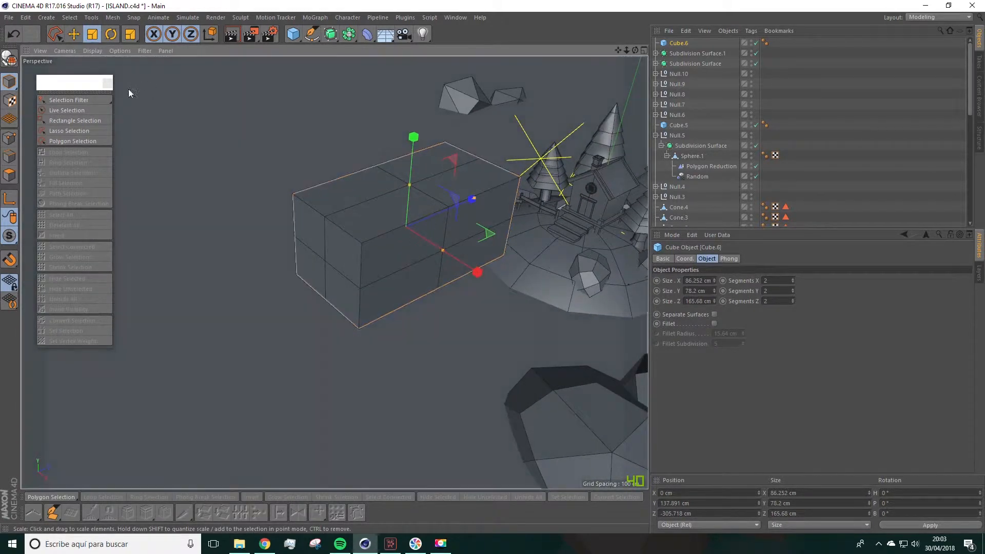
pyautogui.click(9, 59)
# Select the centre-line points on both end faces of the box and scale them outward to about 224.6 cm in Z.
pyautogui.keyDown('alt'); pyautogui.moveTo(309, 209); pyautogui.dragTo(240, 165); pyautogui.keyUp('alt')
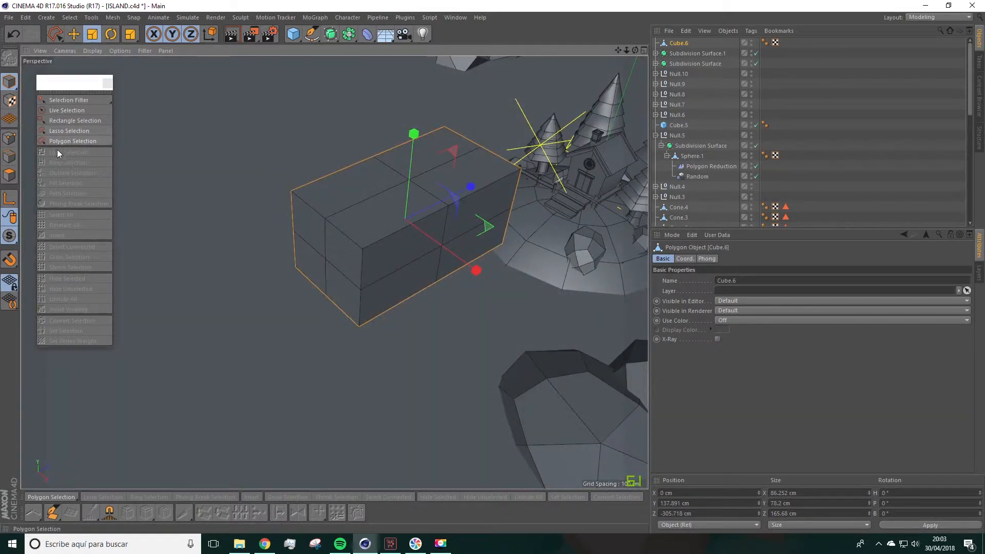
pyautogui.click(8, 139)
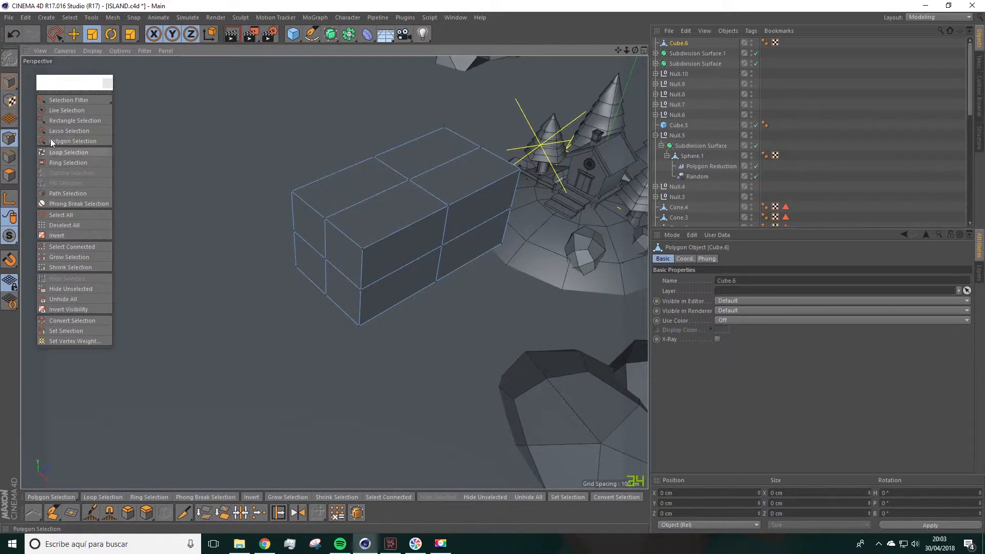
pyautogui.moveTo(54, 36); pyautogui.dragTo(95, 51)
pyautogui.keyDown('alt'); pyautogui.moveTo(256, 304); pyautogui.dragTo(304, 265); pyautogui.keyUp('alt')
pyautogui.moveTo(341, 230); pyautogui.dragTo(344, 299)
pyautogui.keyDown('alt'); pyautogui.moveTo(413, 253); pyautogui.dragTo(184, 220); pyautogui.keyUp('alt')
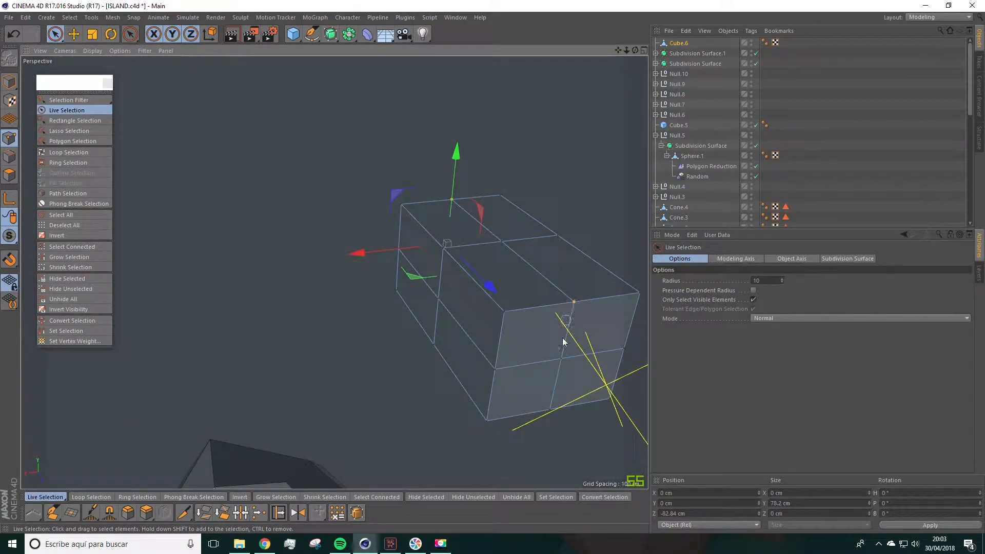
pyautogui.keyDown('shift'); pyautogui.moveTo(548, 422); pyautogui.dragTo(549, 423); pyautogui.keyUp('shift')
pyautogui.keyDown('alt'); pyautogui.moveTo(544, 418); pyautogui.dragTo(564, 404); pyautogui.keyUp('alt')
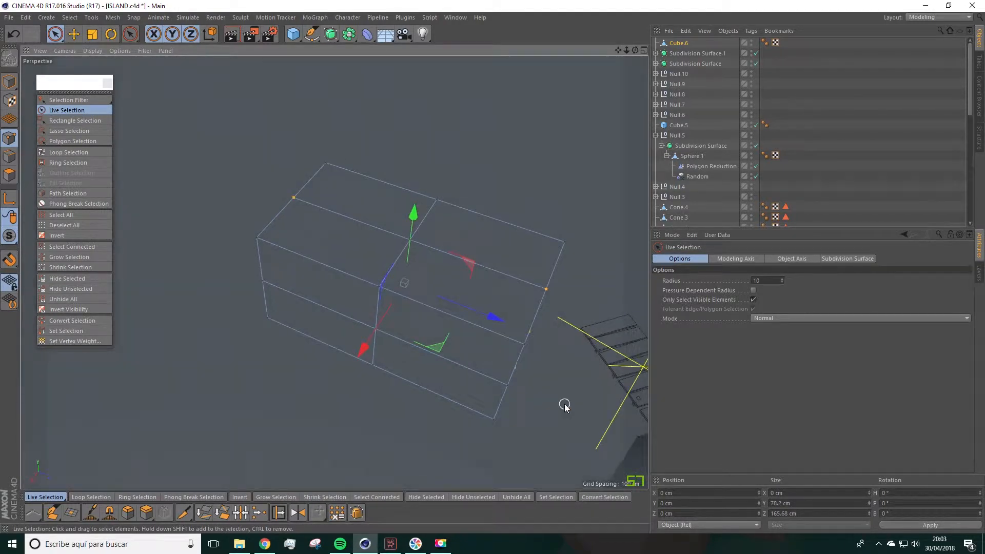
pyautogui.press('t')
pyautogui.moveTo(486, 332); pyautogui.dragTo(523, 340)
pyautogui.keyDown('alt'); pyautogui.moveTo(523, 341); pyautogui.dragTo(477, 166); pyautogui.keyUp('alt')
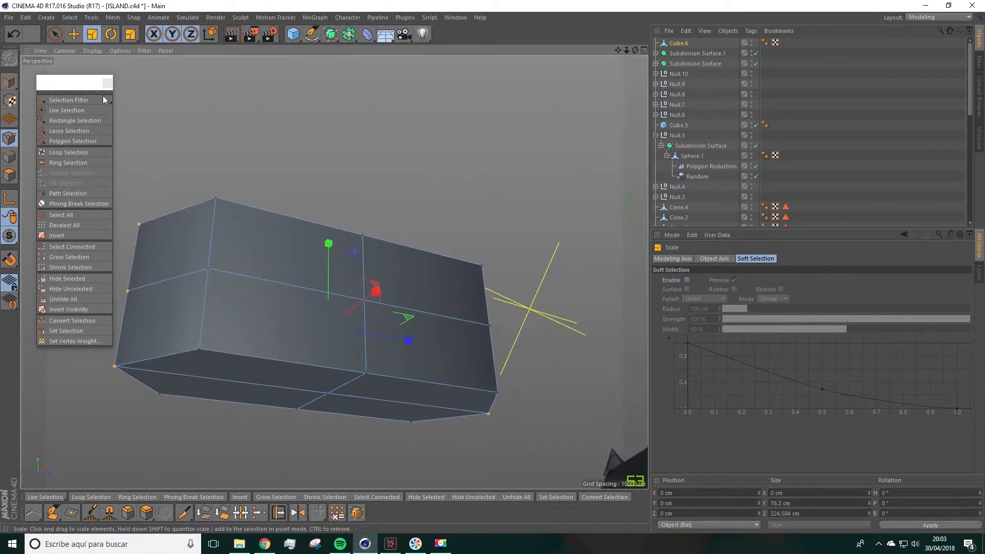
# Select the four bottom polygons of the hull and shrink them to about 67.3 by 175.2 cm.
pyautogui.click(55, 34)
pyautogui.click(9, 175)
pyautogui.click(216, 380)
pyautogui.moveTo(216, 380); pyautogui.dragTo(367, 398)
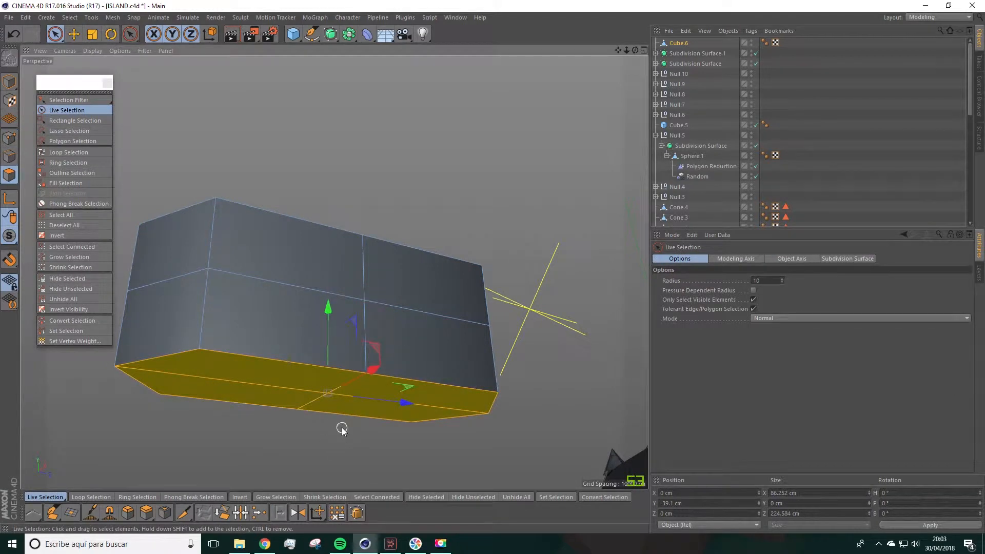
pyautogui.press('t')
pyautogui.moveTo(480, 197); pyautogui.dragTo(364, 208)
# Raise the hull's bottom polygons to about -31.5 cm in Y.
pyautogui.click(73, 34)
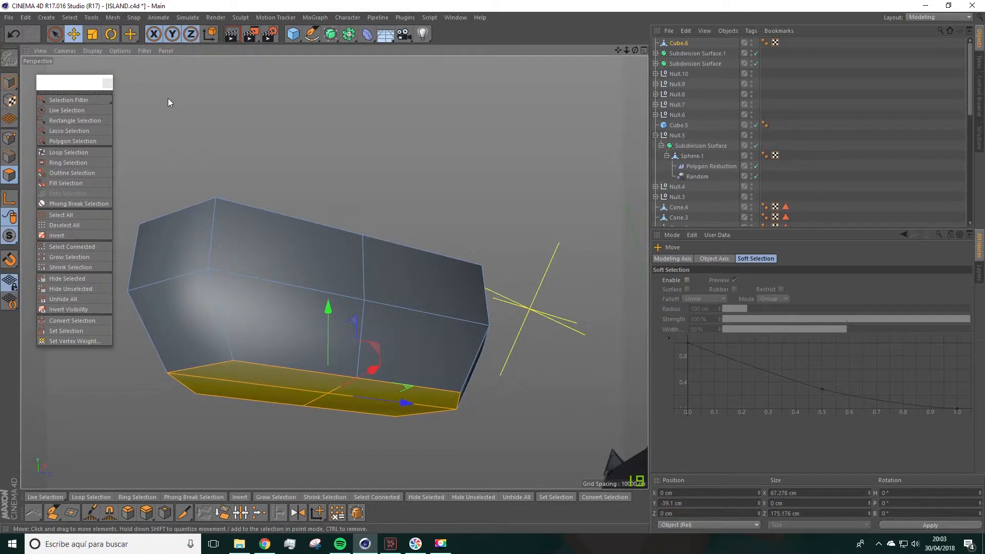
pyautogui.keyDown('alt'); pyautogui.moveTo(168, 99); pyautogui.dragTo(230, 194); pyautogui.keyUp('alt')
pyautogui.moveTo(352, 291); pyautogui.dragTo(322, 343)
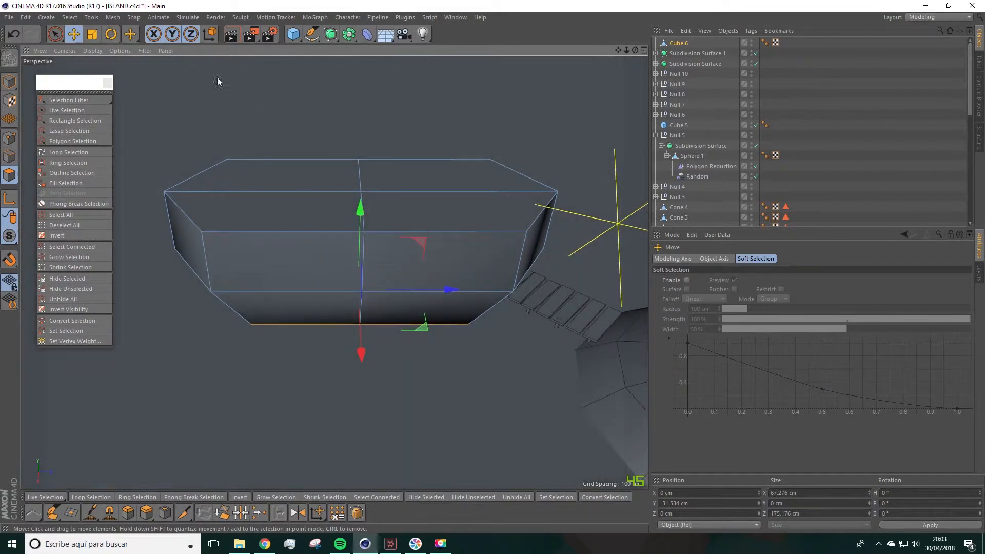
# Select the four top polygons of the hull and enlarge them to about 91.3 by 237.8 cm.
pyautogui.click(55, 34)
pyautogui.moveTo(231, 189)
pyautogui.mouseDown()
pyautogui.moveTo(301, 183)
pyautogui.moveTo(405, 200)
pyautogui.mouseUp()
pyautogui.press('t')
pyautogui.moveTo(415, 113); pyautogui.dragTo(431, 256)
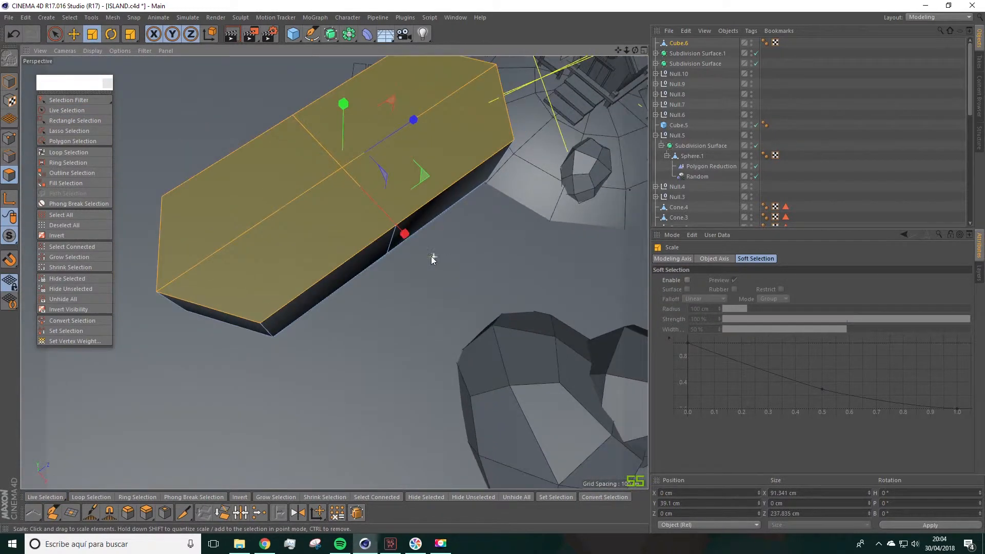
# Select the two middle side points on the hull's top edge and spread them to about 99.8 cm in X.
pyautogui.click(67, 110)
pyautogui.scroll(5, 221, 140)
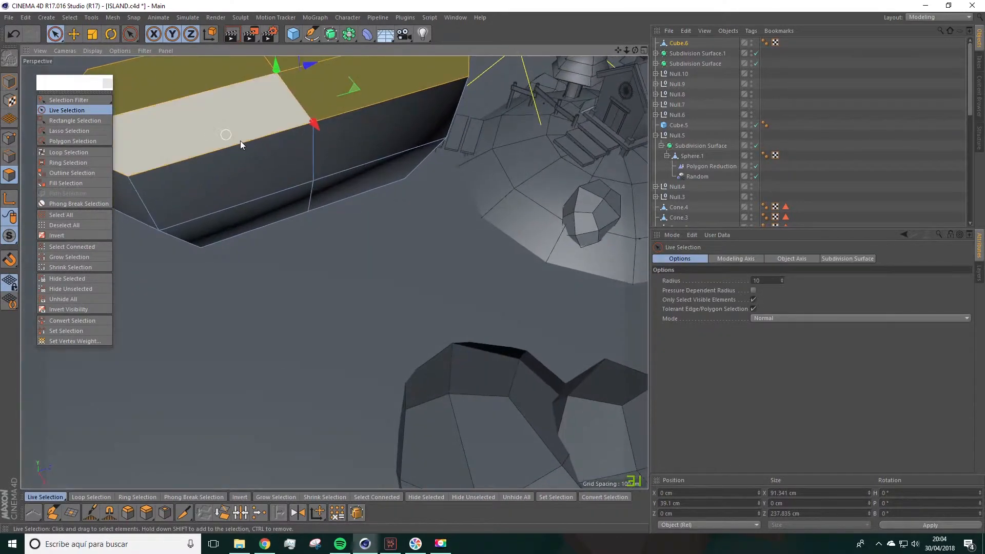
pyautogui.click(13, 146)
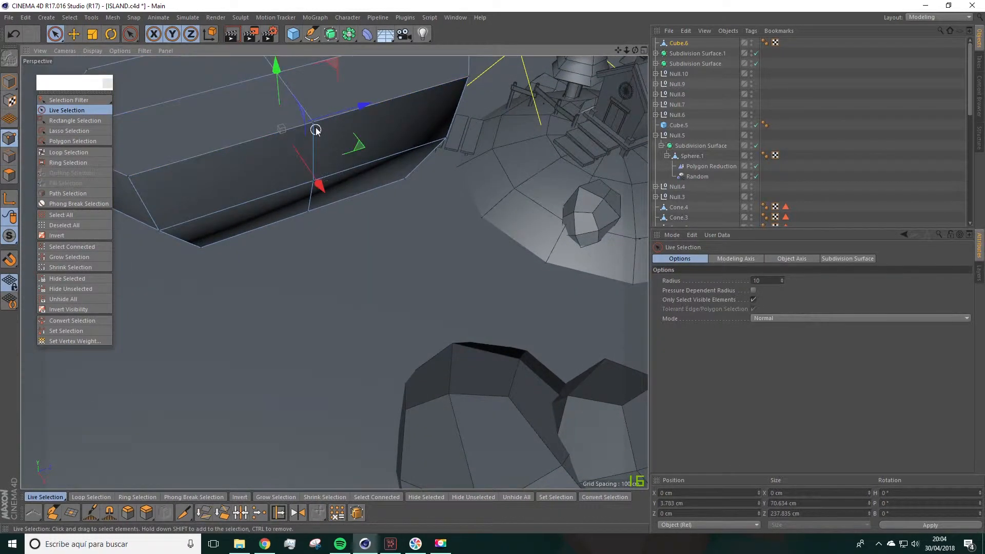
pyautogui.click(313, 122)
pyautogui.keyDown('alt'); pyautogui.moveTo(319, 112); pyautogui.dragTo(382, 115); pyautogui.keyUp('alt')
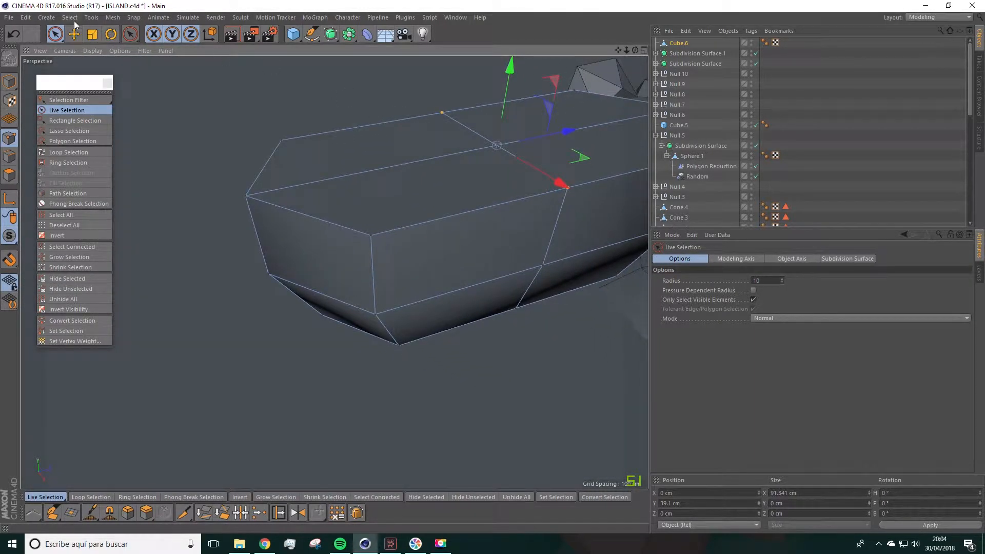
pyautogui.press('t')
pyautogui.moveTo(563, 189); pyautogui.dragTo(568, 193)
# Select the two middle side points one row below the top edge and spread them to about 88.4 cm in X.
pyautogui.keyDown('alt'); pyautogui.moveTo(526, 226); pyautogui.dragTo(356, 330); pyautogui.keyUp('alt')
pyautogui.press('space')
pyautogui.keyDown('shift'); pyautogui.click(215, 315); pyautogui.keyUp('shift')
pyautogui.press('t')
pyautogui.moveTo(358, 280); pyautogui.dragTo(365, 278)
pyautogui.keyDown('alt'); pyautogui.moveTo(365, 278); pyautogui.dragTo(262, 140); pyautogui.keyUp('alt')
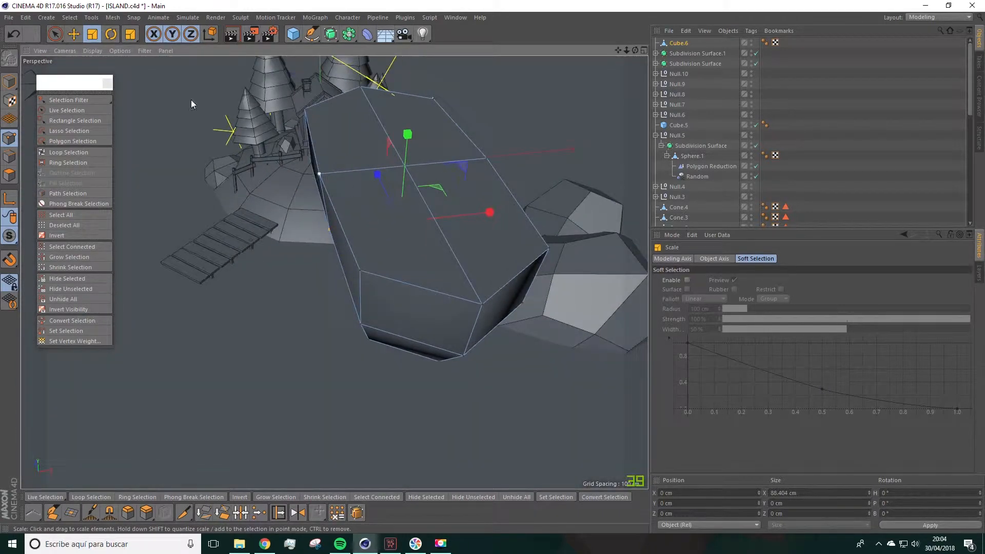
# Inset the hull's top polygons with Extrude Inner by about 10.8 cm to form the rim.
pyautogui.click(56, 34)
pyautogui.click(10, 174)
pyautogui.keyDown('alt'); pyautogui.moveTo(367, 184); pyautogui.dragTo(288, 248); pyautogui.keyUp('alt')
pyautogui.rightClick(285, 250)
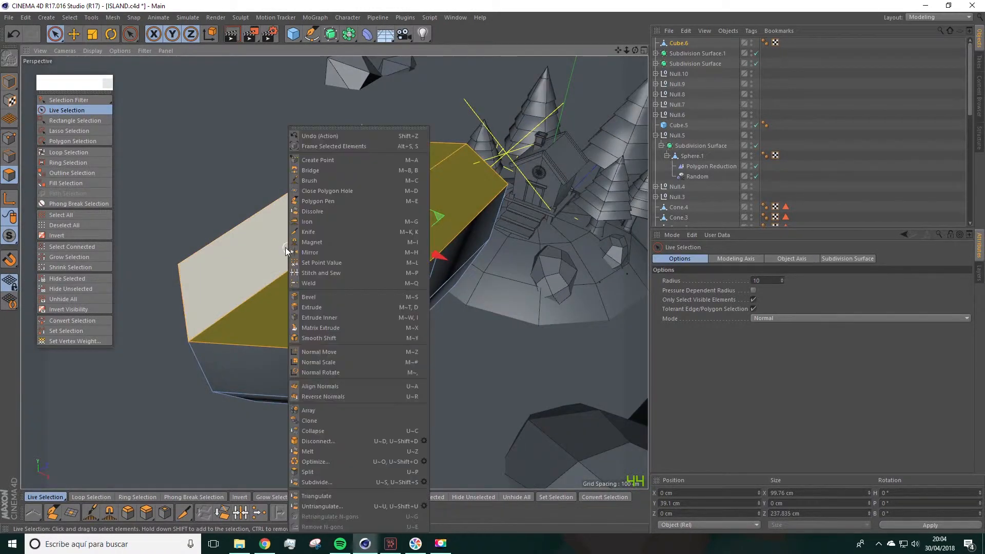
pyautogui.click(325, 316)
pyautogui.moveTo(389, 274); pyautogui.dragTo(352, 242)
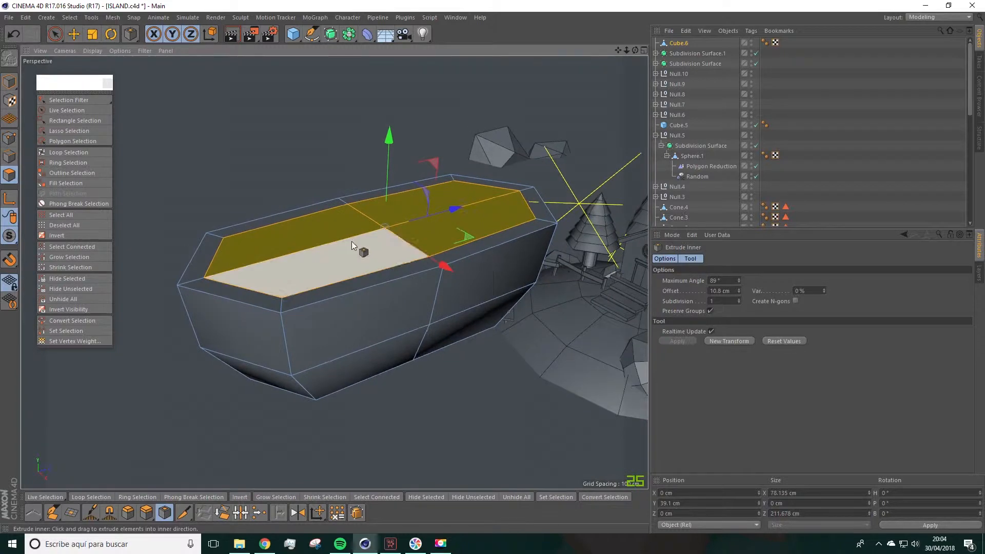
# Extrude the inset top polygons downward in two passes to about -6.3 cm in Y, hollowing out the hull.
pyautogui.rightClick(352, 245)
pyautogui.click(380, 307)
pyautogui.moveTo(379, 308); pyautogui.dragTo(326, 308)
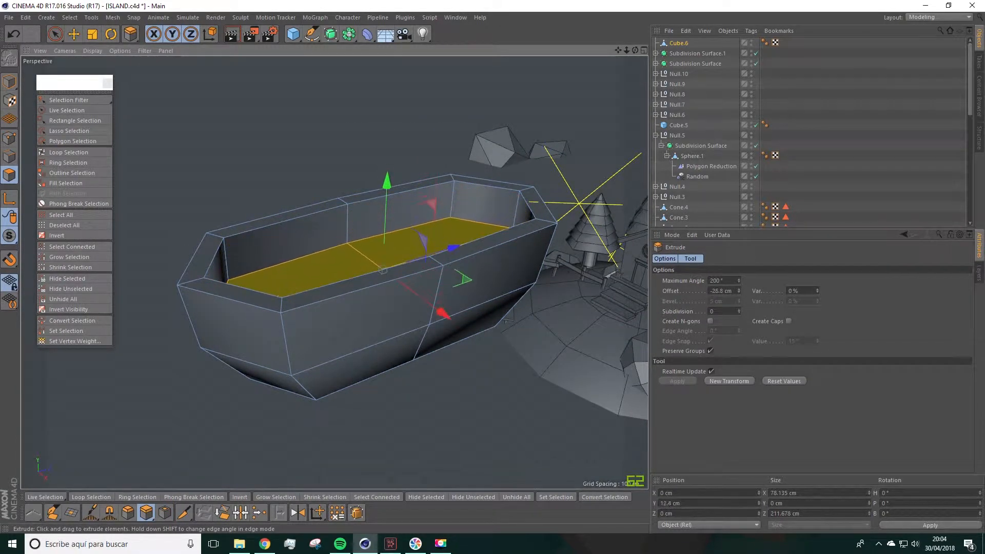
pyautogui.keyDown('alt'); pyautogui.moveTo(380, 231); pyautogui.dragTo(409, 225); pyautogui.keyUp('alt')
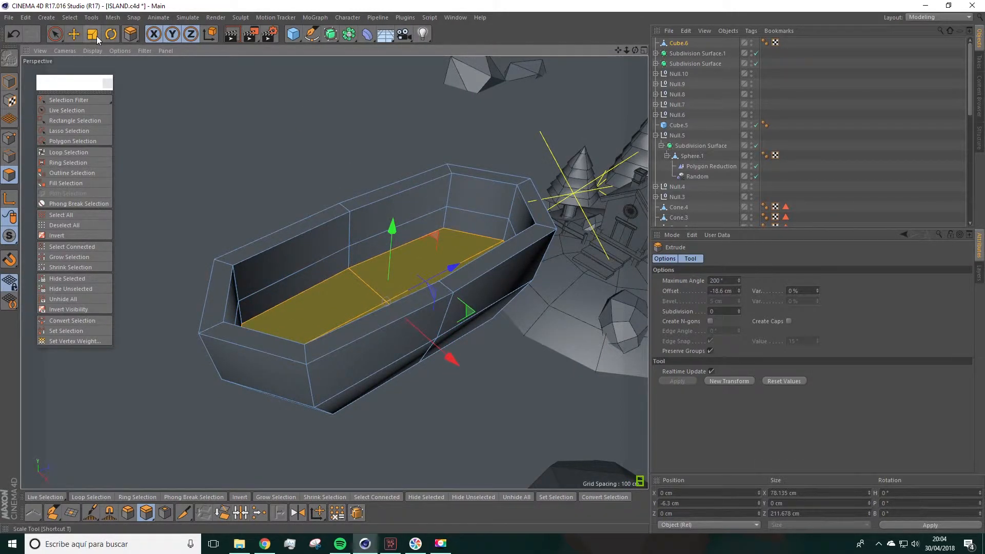
# Shrink the hull's inner floor polygons to about 70.4 by 190.7 cm and clear the selection.
pyautogui.click(94, 35)
pyautogui.moveTo(229, 144); pyautogui.dragTo(197, 138)
pyautogui.keyDown('alt'); pyautogui.moveTo(211, 128); pyautogui.dragTo(398, 222); pyautogui.keyUp('alt')
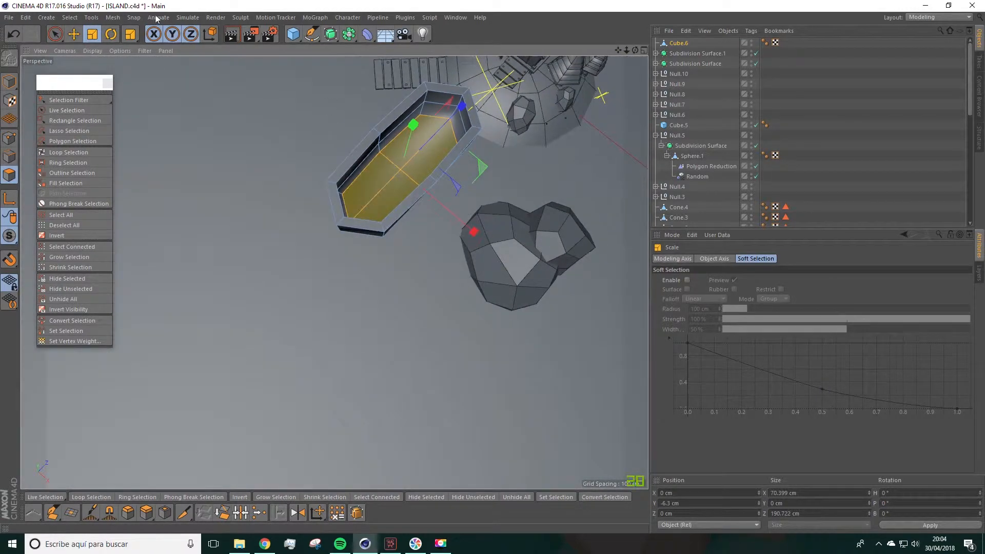
pyautogui.click(288, 107)
pyautogui.keyDown('alt'); pyautogui.moveTo(303, 156); pyautogui.dragTo(315, 125); pyautogui.keyUp('alt')
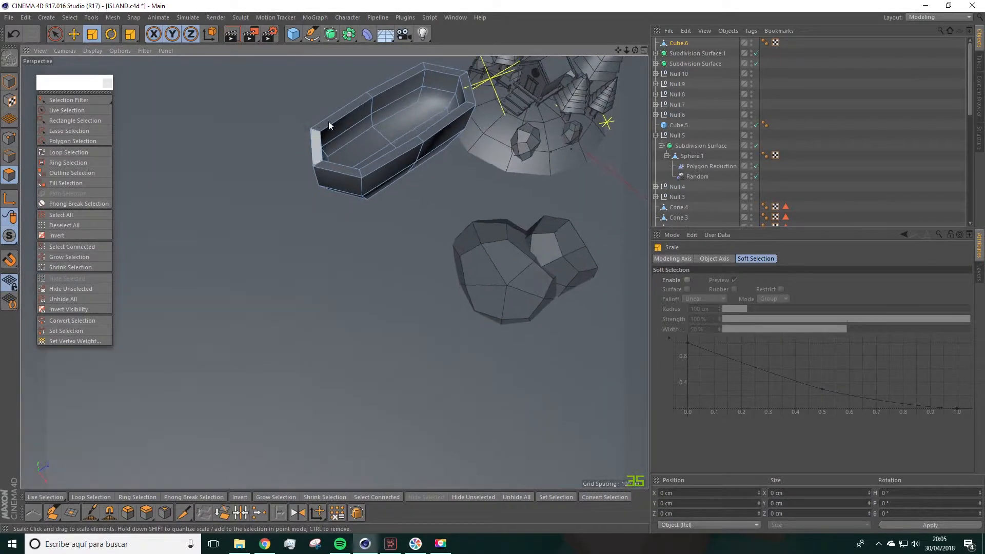
pyautogui.scroll(3, 416, 110)
pyautogui.scroll(-2, 417, 110)
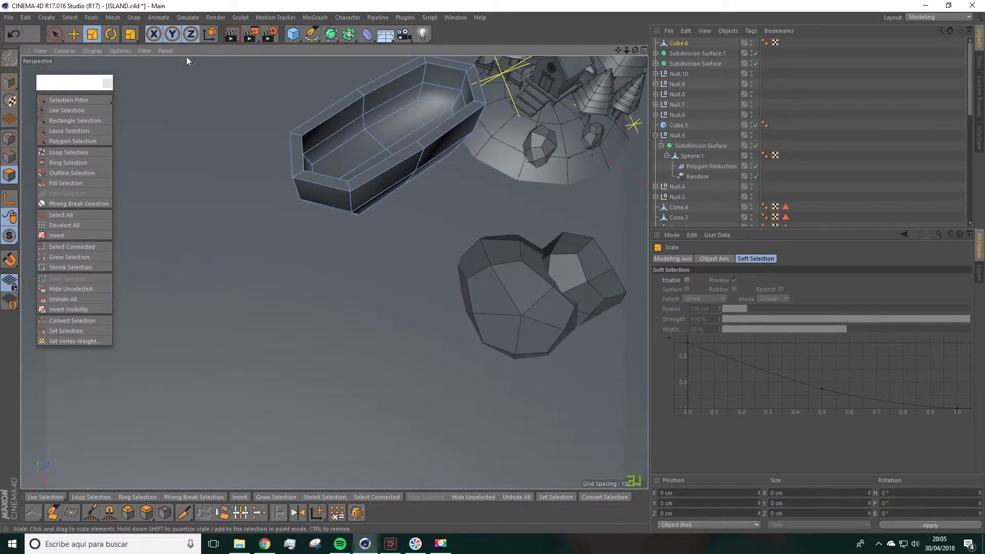
# Select the middle cross-section points on both sides of the hull and widen them to about 106.4 cm in X.
pyautogui.click(54, 36)
pyautogui.click(11, 138)
pyautogui.moveTo(363, 98)
pyautogui.mouseDown()
pyautogui.moveTo(356, 89)
pyautogui.moveTo(380, 95)
pyautogui.mouseUp()
pyautogui.keyDown('alt'); pyautogui.moveTo(380, 96); pyautogui.dragTo(300, 253, button='middle'); pyautogui.keyUp('alt')
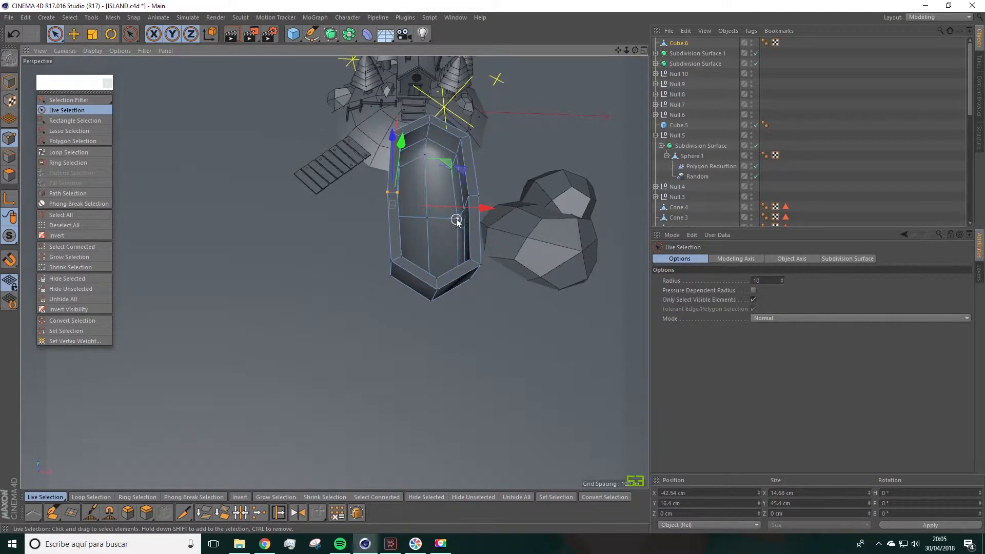
pyautogui.keyDown('alt'); pyautogui.moveTo(479, 203); pyautogui.dragTo(321, 255); pyautogui.keyUp('alt')
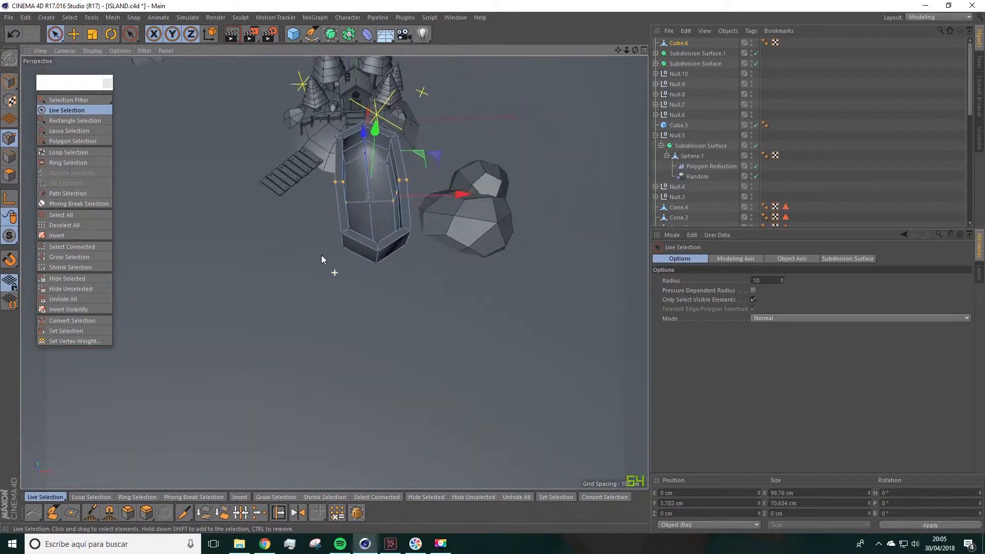
pyautogui.press('t')
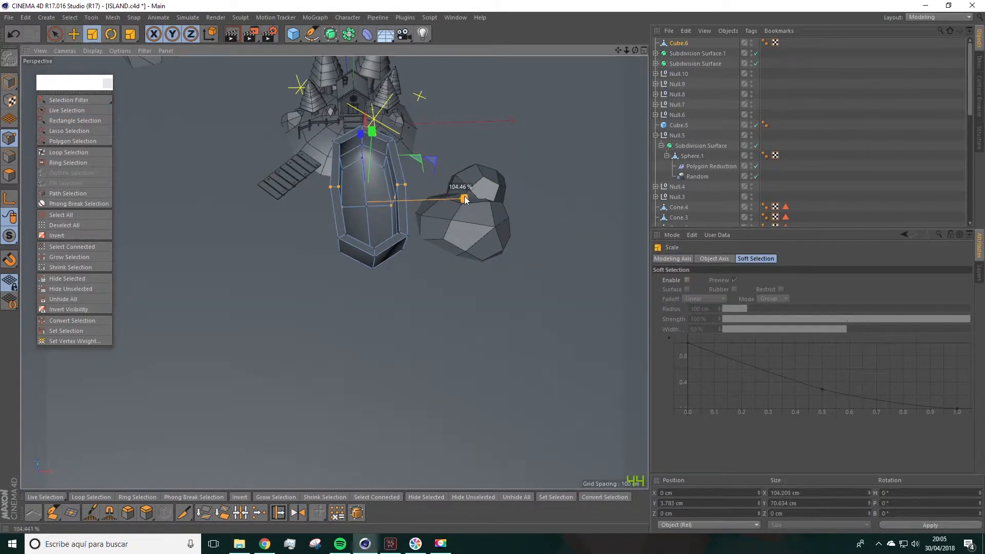
pyautogui.moveTo(467, 200); pyautogui.dragTo(344, 183)
# Raise the rim points at both ends of the hull, with the two outermost tips at about 44.9 cm in Y.
pyautogui.scroll(6, 344, 185)
pyautogui.press('space')
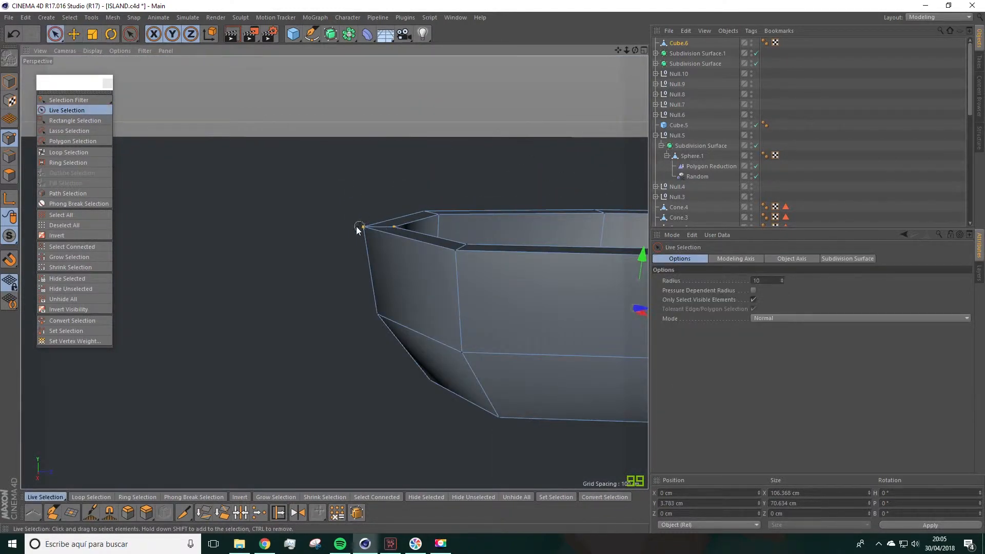
pyautogui.scroll(-5, 392, 239)
pyautogui.keyDown('alt'); pyautogui.moveTo(392, 239); pyautogui.dragTo(288, 273, button='middle'); pyautogui.keyUp('alt')
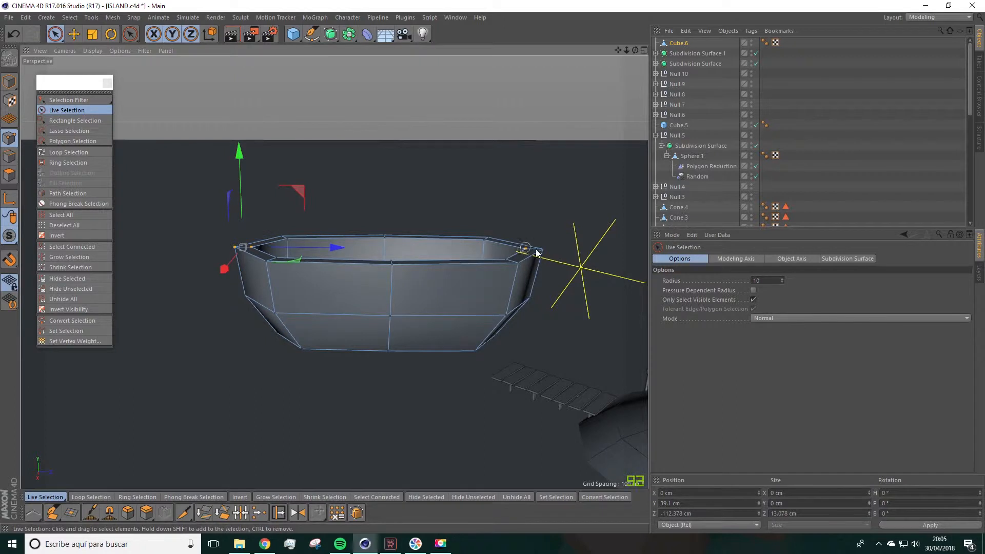
pyautogui.keyDown('shift'); pyautogui.click(543, 250); pyautogui.keyUp('shift')
pyautogui.moveTo(399, 165)
pyautogui.mouseDown()
pyautogui.moveTo(395, 152)
pyautogui.moveTo(406, 157)
pyautogui.mouseUp()
pyautogui.click(543, 245)
pyautogui.keyDown('shift'); pyautogui.click(236, 240); pyautogui.keyUp('shift')
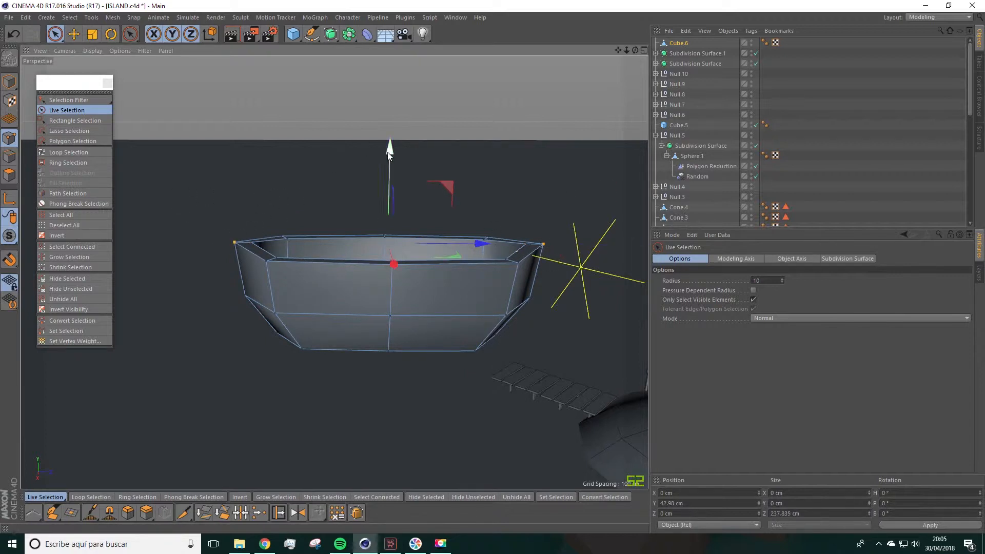
pyautogui.scroll(2, 389, 158)
pyautogui.scroll(-4, 389, 162)
pyautogui.keyDown('alt'); pyautogui.moveTo(384, 162); pyautogui.dragTo(309, 209, button='middle'); pyautogui.keyUp('alt')
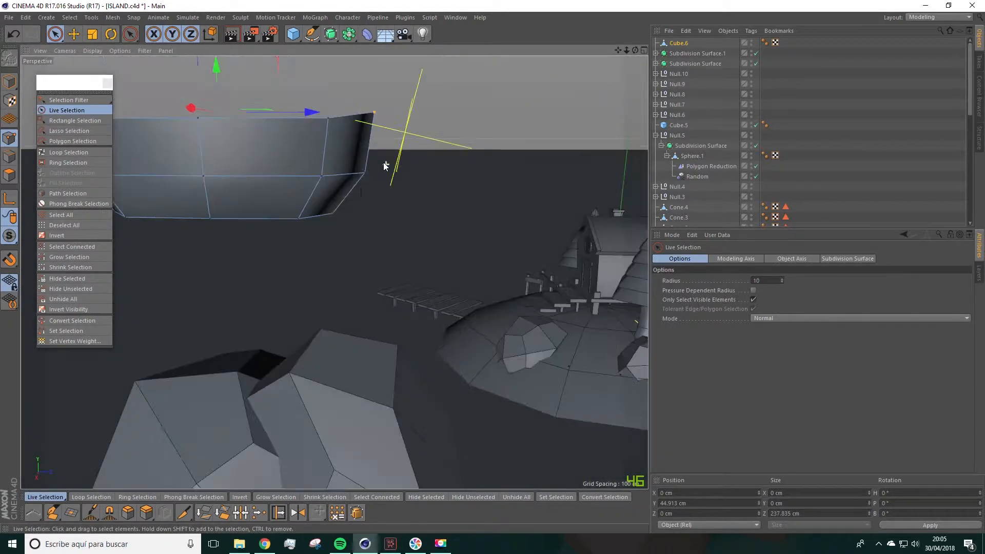
# Select the middle rim points on both sides of the hull and lower them to about 34.6 cm in Y.
pyautogui.scroll(-1, 308, 209)
pyautogui.keyDown('alt'); pyautogui.moveTo(275, 205); pyautogui.dragTo(292, 223); pyautogui.keyUp('alt')
pyautogui.keyDown('alt'); pyautogui.moveTo(260, 186); pyautogui.dragTo(292, 223, button='middle'); pyautogui.keyUp('alt')
pyautogui.keyDown('alt'); pyautogui.moveTo(295, 225); pyautogui.dragTo(282, 165); pyautogui.keyUp('alt')
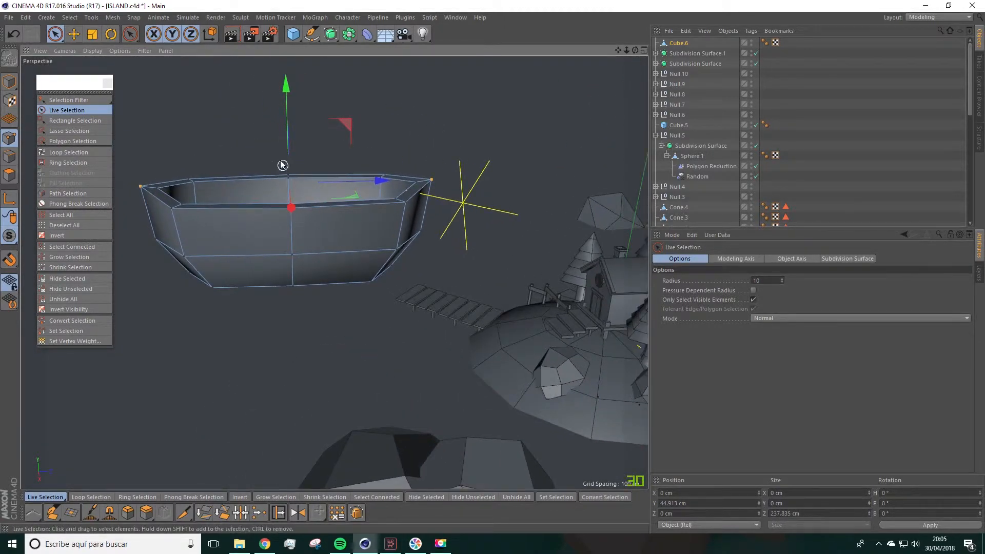
pyautogui.click(285, 175)
pyautogui.keyDown('shift'); pyautogui.click(293, 208); pyautogui.keyUp('shift')
pyautogui.moveTo(284, 101); pyautogui.dragTo(297, 204)
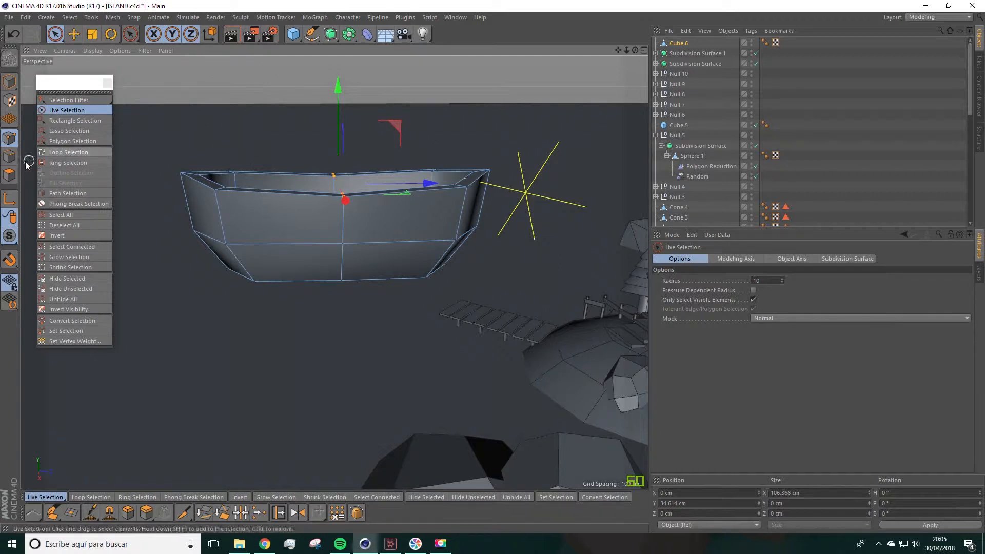
# Ring-select the lengthwise edges of each hull half in turn and subdivide them with Connect Points/Edges.
pyautogui.click(9, 158)
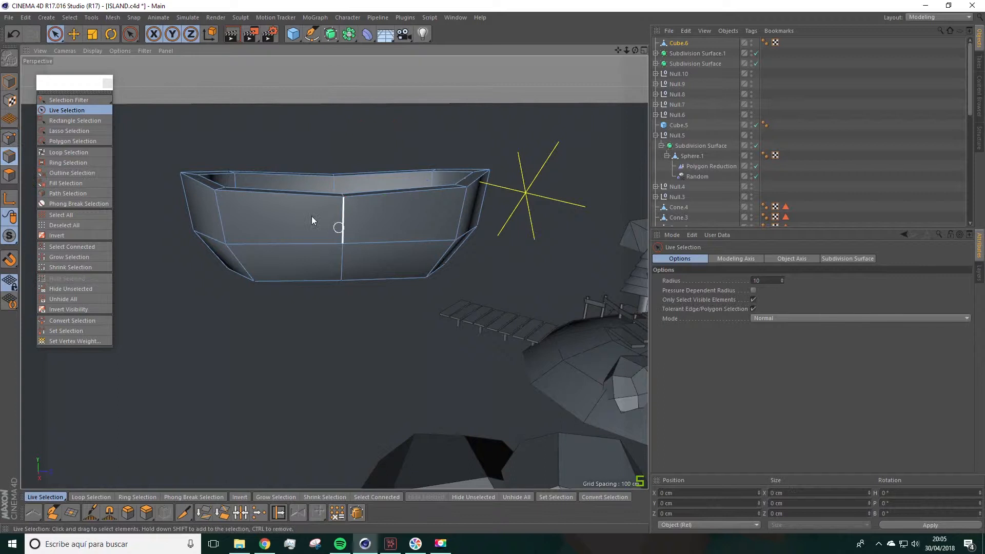
pyautogui.click(73, 164)
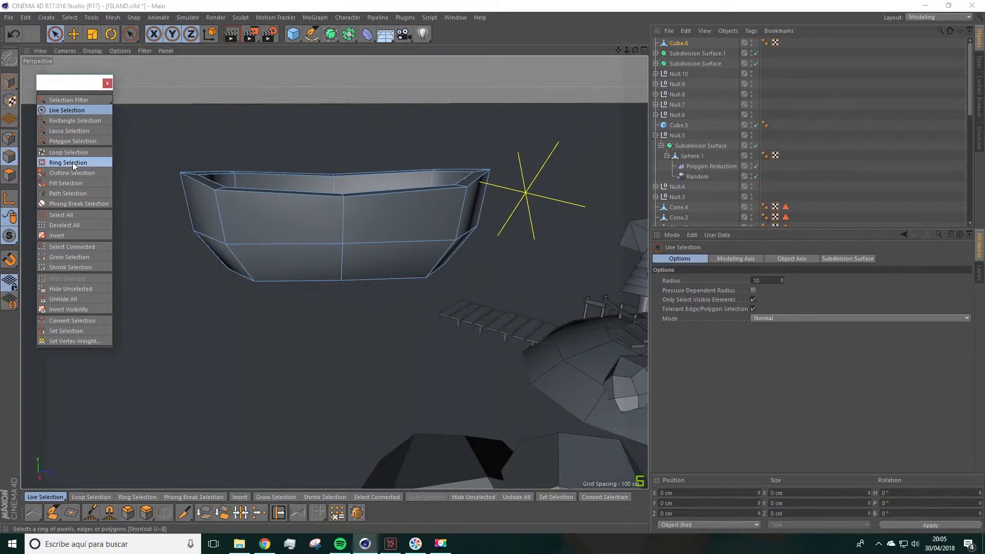
pyautogui.click(288, 244)
pyautogui.rightClick(275, 249)
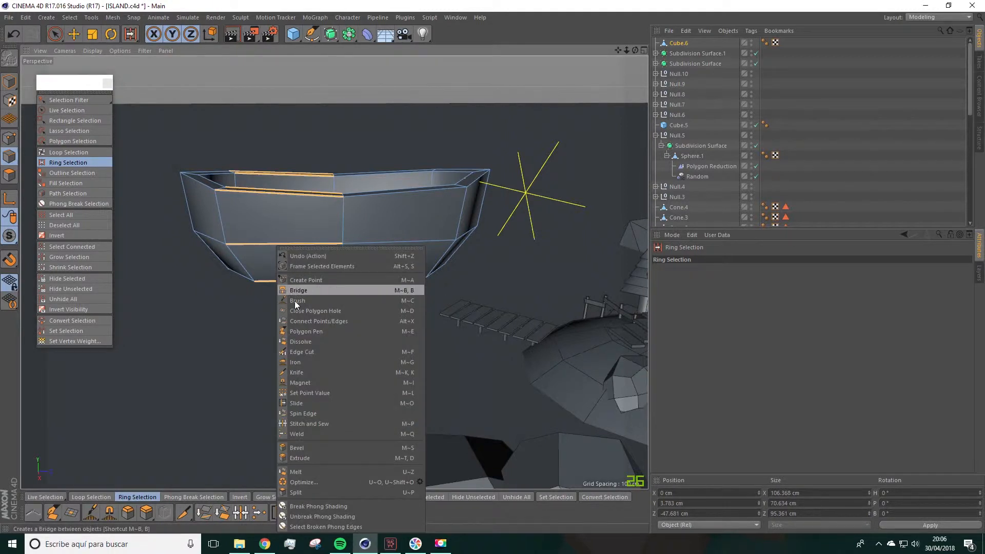
pyautogui.click(316, 323)
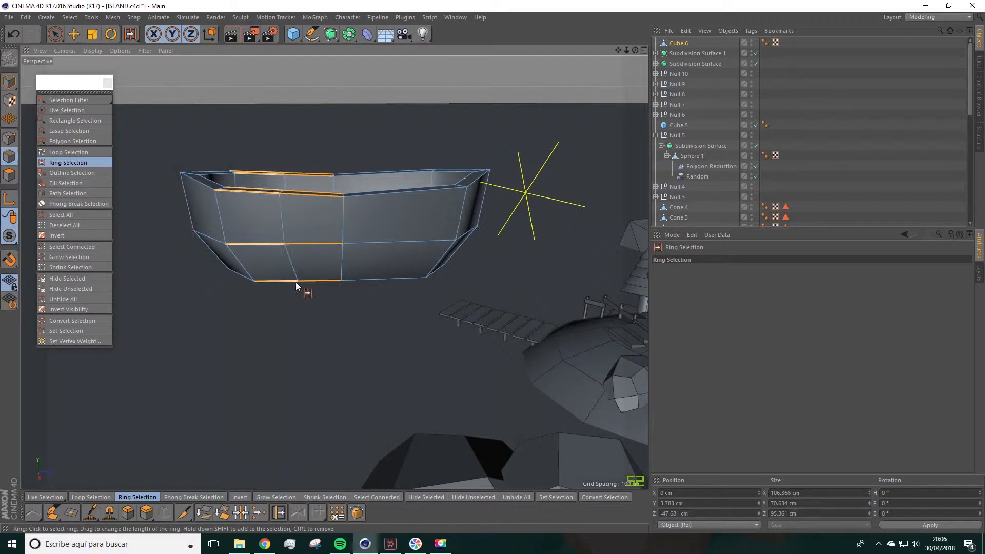
pyautogui.click(396, 240)
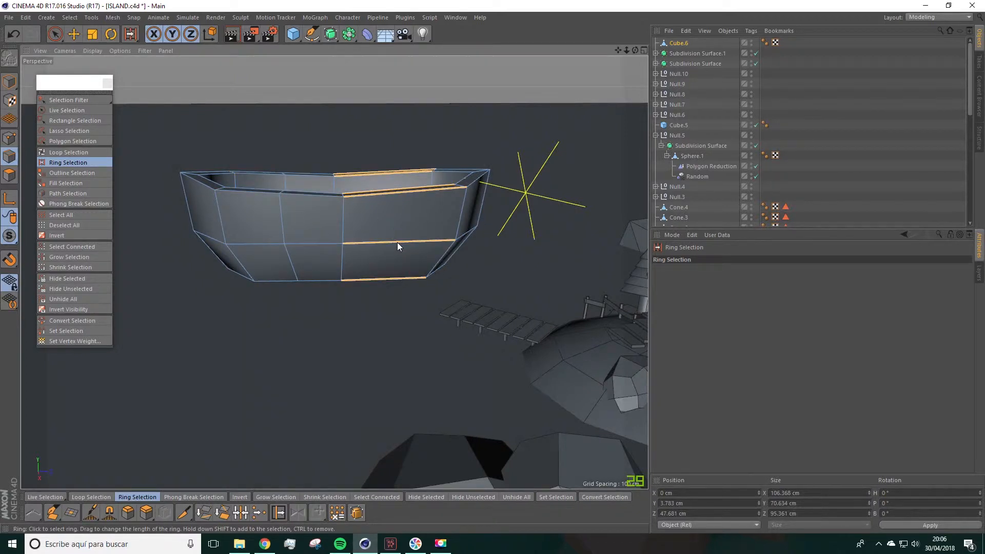
pyautogui.rightClick(398, 243)
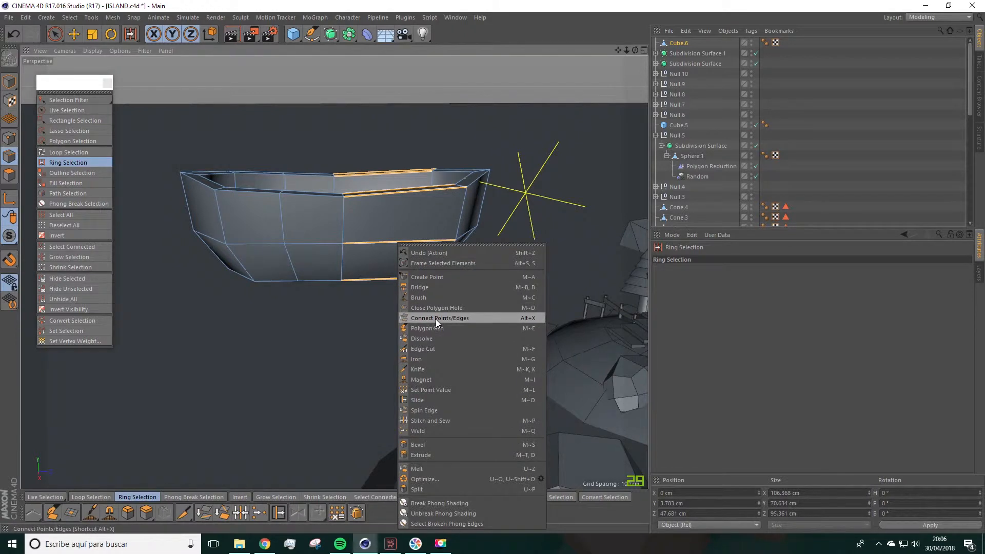
pyautogui.click(436, 319)
# Select the points of one newly cut cross-section on both sides of the hull with Live Selection.
pyautogui.keyDown('alt'); pyautogui.moveTo(384, 150); pyautogui.dragTo(363, 230); pyautogui.keyUp('alt')
pyautogui.moveTo(58, 34); pyautogui.dragTo(201, 144)
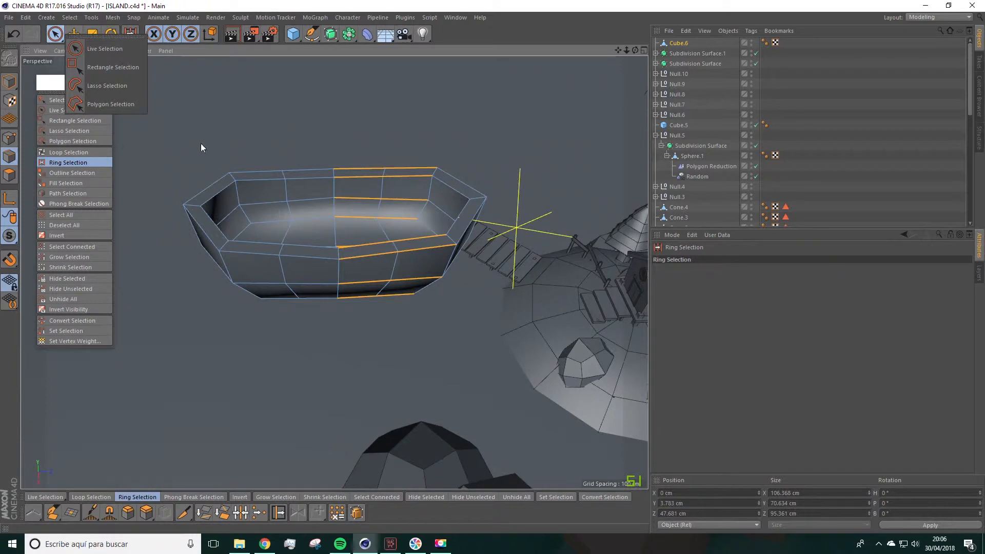
pyautogui.click(281, 122)
pyautogui.keyDown('alt'); pyautogui.moveTo(275, 121); pyautogui.dragTo(282, 267); pyautogui.keyUp('alt')
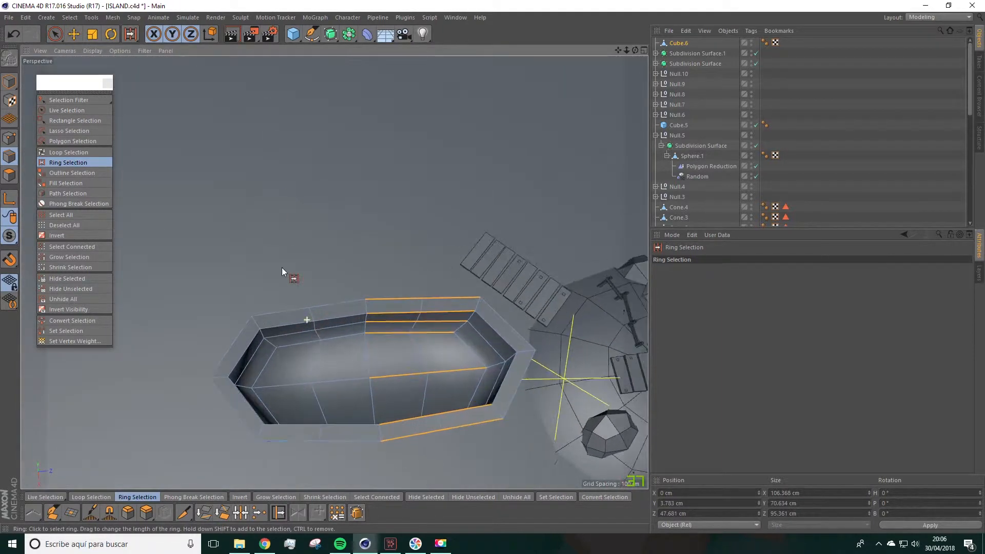
pyautogui.click(19, 142)
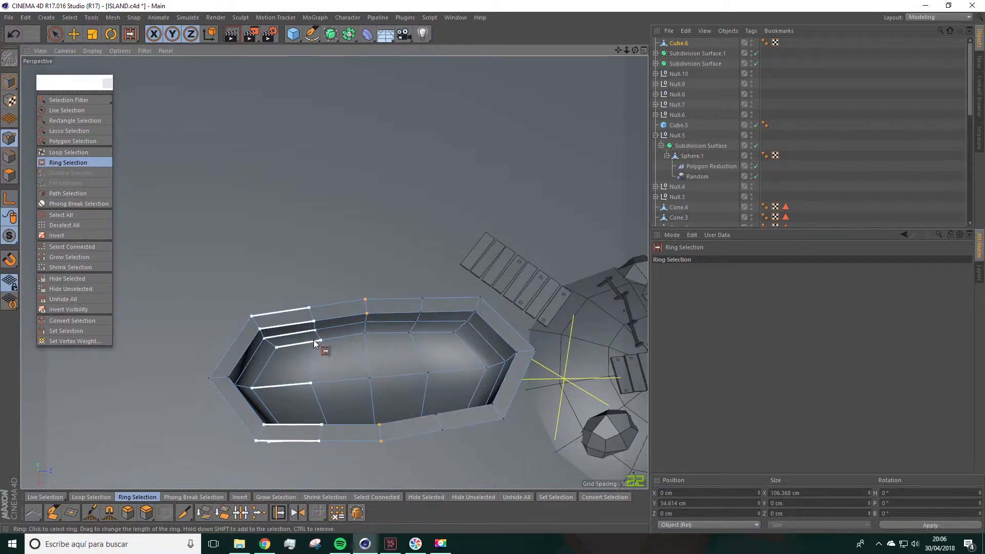
pyautogui.press('space')
pyautogui.moveTo(319, 342); pyautogui.dragTo(301, 289)
pyautogui.keyDown('alt'); pyautogui.moveTo(359, 396); pyautogui.dragTo(463, 303); pyautogui.keyUp('alt')
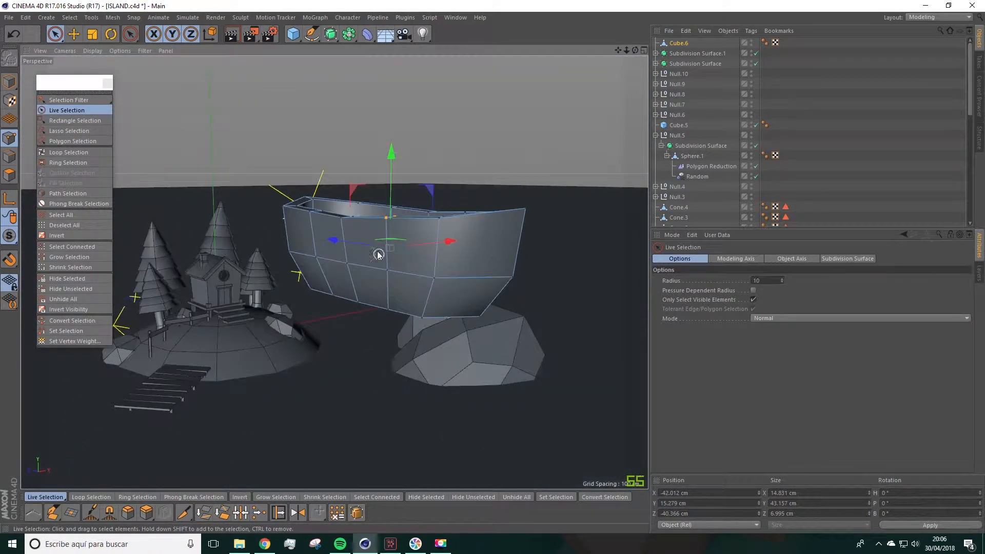
pyautogui.keyDown('alt'); pyautogui.moveTo(385, 318); pyautogui.dragTo(228, 177); pyautogui.keyUp('alt')
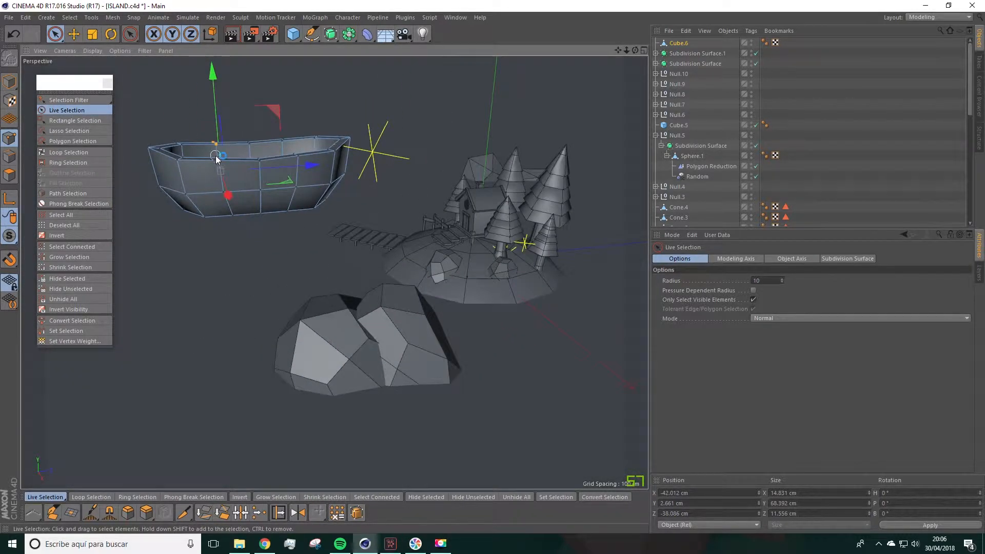
pyautogui.moveTo(231, 215)
pyautogui.keyDown('alt'); pyautogui.mouseDown()
pyautogui.moveTo(386, 272)
pyautogui.moveTo(522, 272)
pyautogui.moveTo(532, 261)
pyautogui.mouseUp(); pyautogui.keyUp('alt')
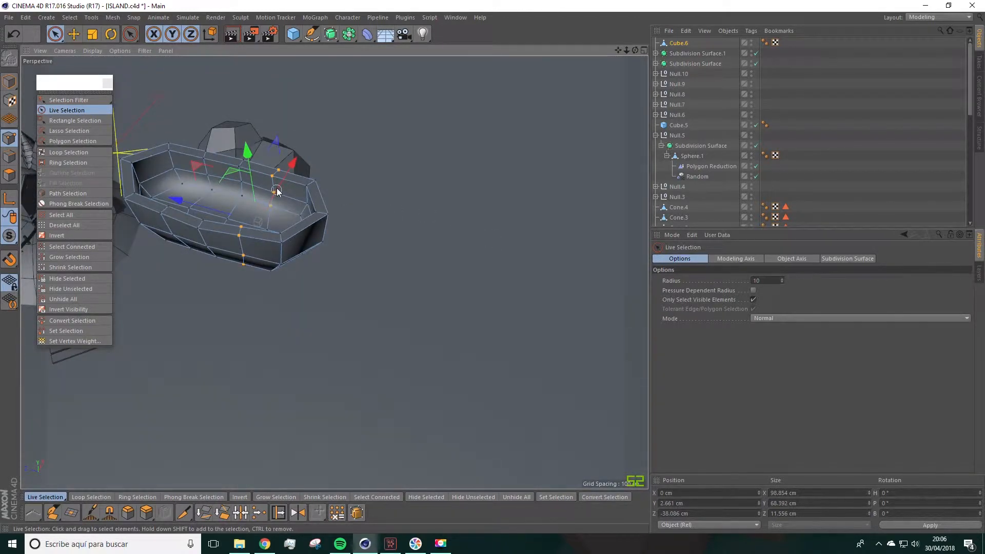
pyautogui.press('t')
pyautogui.moveTo(294, 160); pyautogui.dragTo(430, 271)
pyautogui.keyDown('alt'); pyautogui.moveTo(336, 270); pyautogui.dragTo(379, 258); pyautogui.keyUp('alt')
pyautogui.press('9')
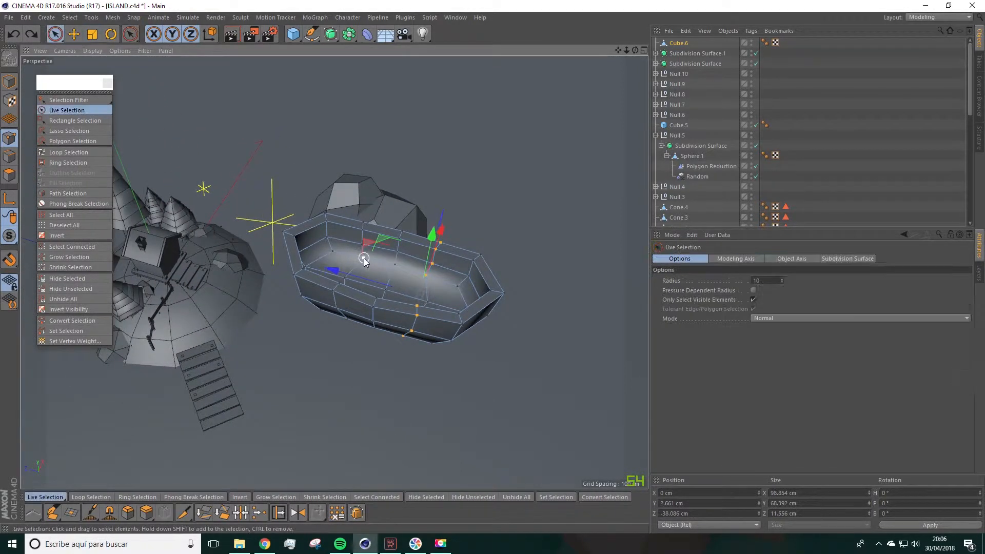
# Add the other new cross-section's side points to the selection, scale them all in X and clear the selection.
pyautogui.keyDown('alt'); pyautogui.moveTo(362, 232); pyautogui.dragTo(369, 324); pyautogui.keyUp('alt')
pyautogui.keyDown('alt'); pyautogui.moveTo(363, 243); pyautogui.dragTo(506, 311); pyautogui.keyUp('alt')
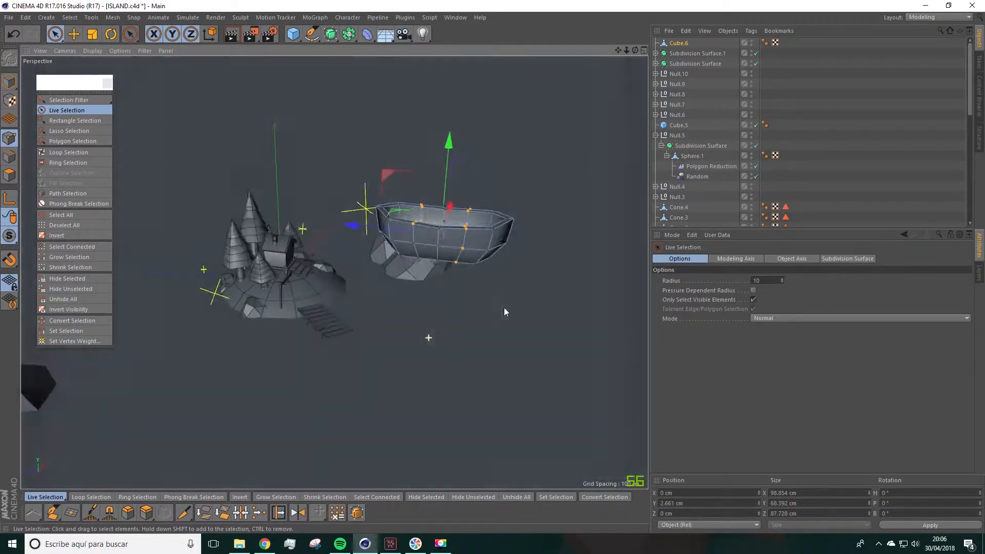
pyautogui.keyDown('alt'); pyautogui.moveTo(372, 247); pyautogui.dragTo(427, 248, button='right'); pyautogui.keyUp('alt')
pyautogui.keyDown('alt'); pyautogui.moveTo(468, 281); pyautogui.dragTo(473, 308); pyautogui.keyUp('alt')
pyautogui.press('t')
pyautogui.moveTo(507, 245); pyautogui.dragTo(236, 206)
pyautogui.click(302, 184)
# Switch to Model mode and lower the whole boat to about 4.2 cm in Y.
pyautogui.keyDown('alt'); pyautogui.moveTo(303, 179); pyautogui.dragTo(290, 154); pyautogui.keyUp('alt')
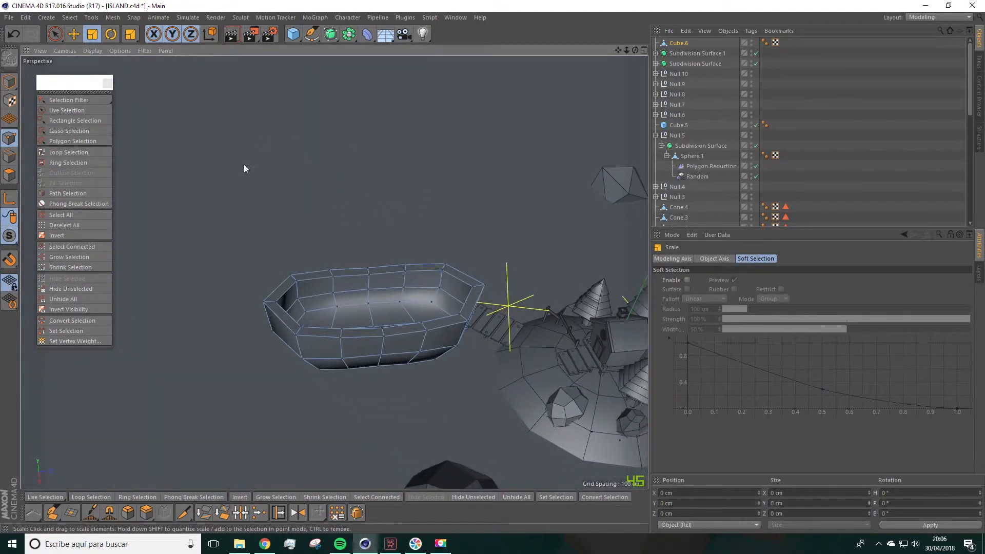
pyautogui.click(75, 34)
pyautogui.keyDown('alt'); pyautogui.moveTo(309, 211); pyautogui.dragTo(303, 177); pyautogui.keyUp('alt')
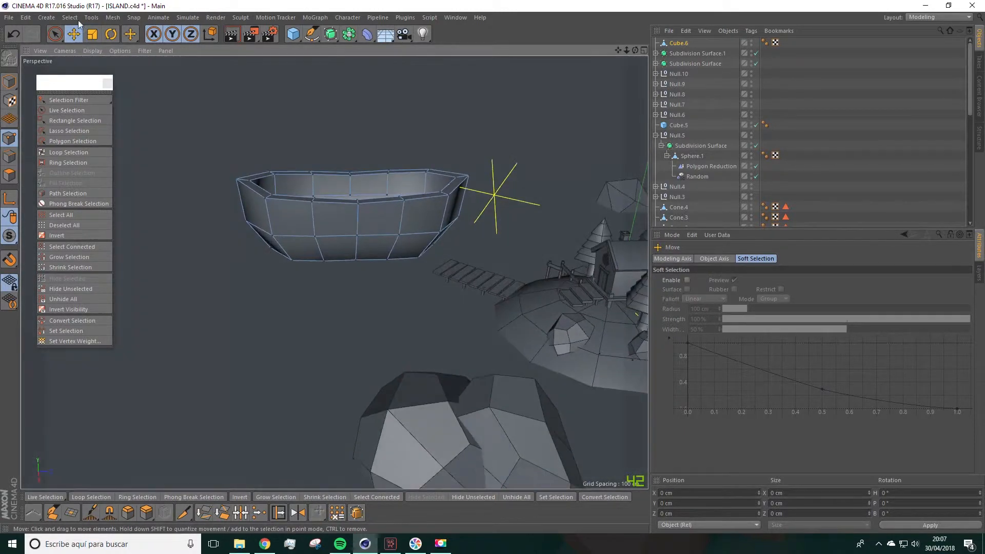
pyautogui.click(9, 82)
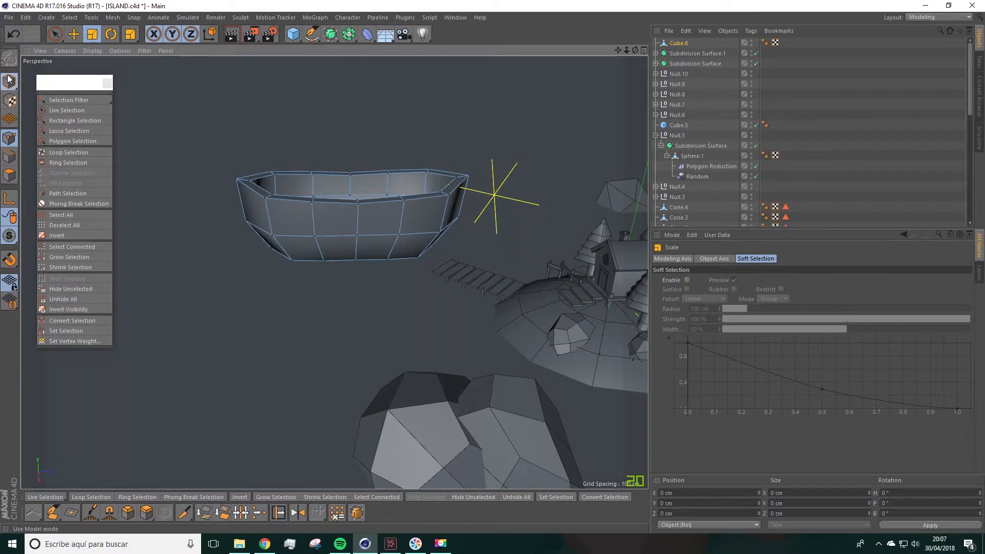
pyautogui.click(74, 33)
pyautogui.moveTo(354, 124); pyautogui.dragTo(330, 193)
# Scale the boat uniformly to about 57 by 41 by 127.5 cm and adjust its height to about 3.3 cm in Y.
pyautogui.click(92, 34)
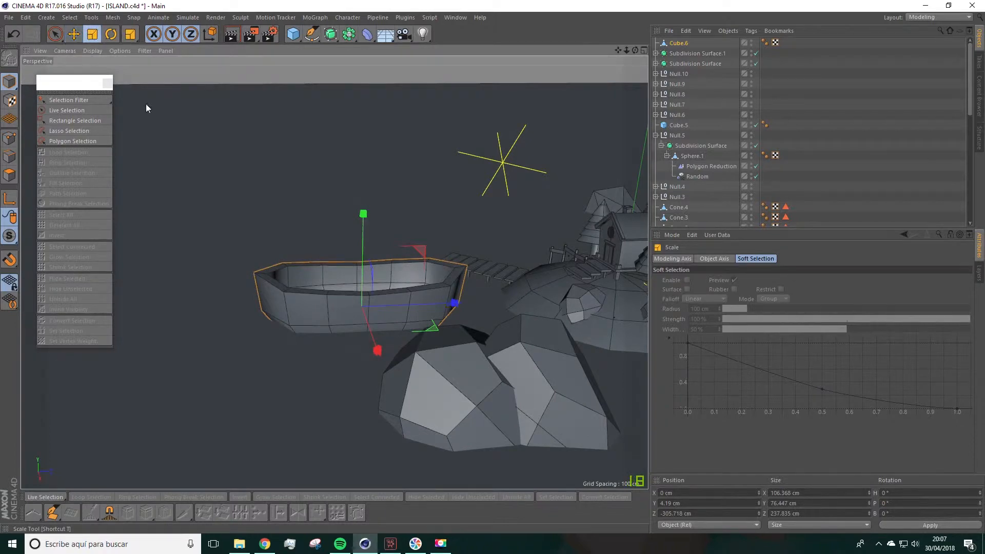
pyautogui.moveTo(260, 161); pyautogui.dragTo(94, 128)
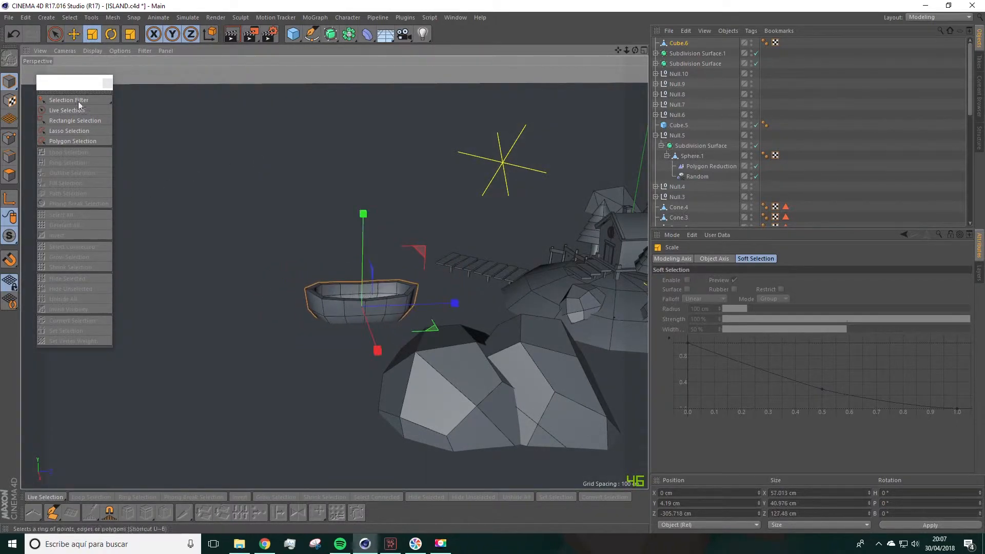
pyautogui.click(73, 34)
pyautogui.moveTo(362, 215); pyautogui.dragTo(368, 220)
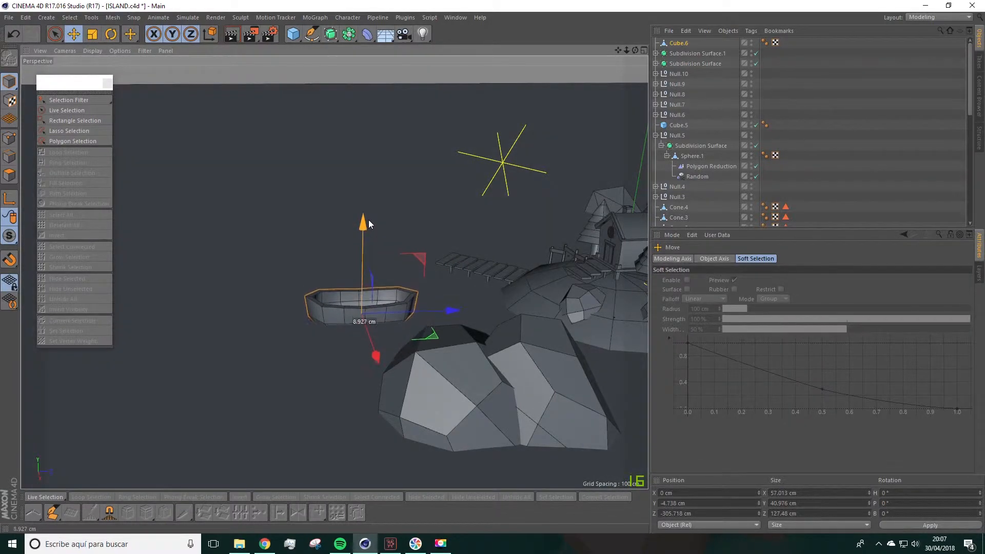
pyautogui.keyDown('alt'); pyautogui.moveTo(420, 245); pyautogui.dragTo(386, 225); pyautogui.keyUp('alt')
pyautogui.keyDown('alt'); pyautogui.moveTo(389, 249); pyautogui.dragTo(405, 267); pyautogui.keyUp('alt')
# Add a cube, move it to about -239.8 cm in Z beside the boat and scale it uniformly to 41 cm.
pyautogui.click(295, 37)
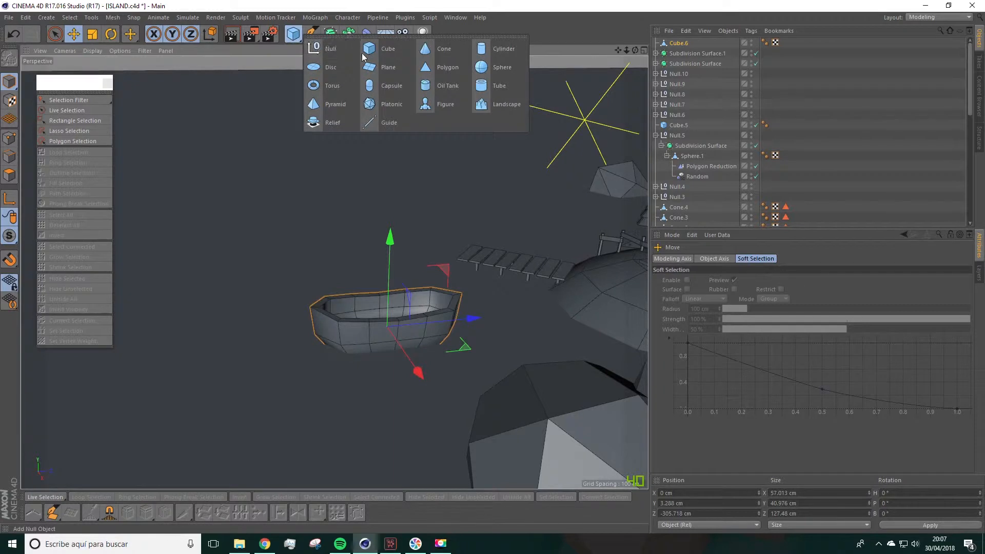
pyautogui.click(388, 48)
pyautogui.scroll(-5, 374, 177)
pyautogui.moveTo(510, 208); pyautogui.dragTo(441, 206)
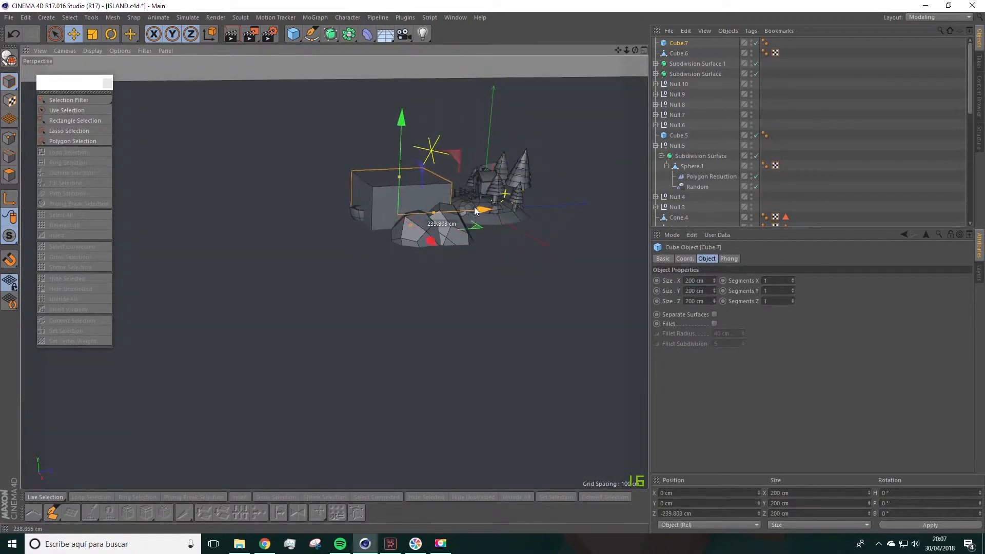
pyautogui.scroll(3, 346, 174)
pyautogui.click(93, 36)
pyautogui.moveTo(152, 186); pyautogui.dragTo(69, 190)
# Move the cube into the hull at about -282.7 cm in Z and 10.4 cm in Y, reducing its height to about 21.4 cm.
pyautogui.scroll(5, 443, 201)
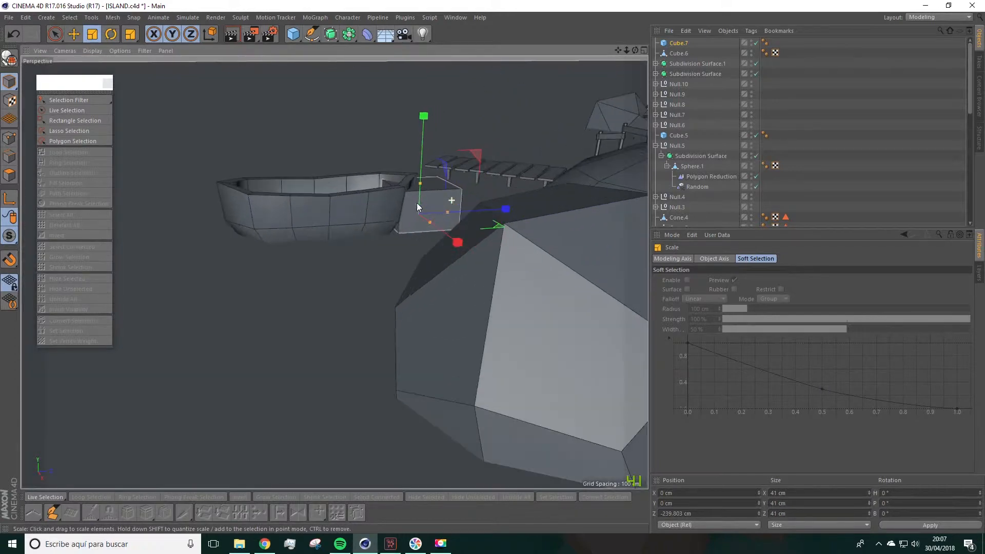
pyautogui.keyDown('alt'); pyautogui.moveTo(417, 202); pyautogui.dragTo(399, 279); pyautogui.keyUp('alt')
pyautogui.click(73, 34)
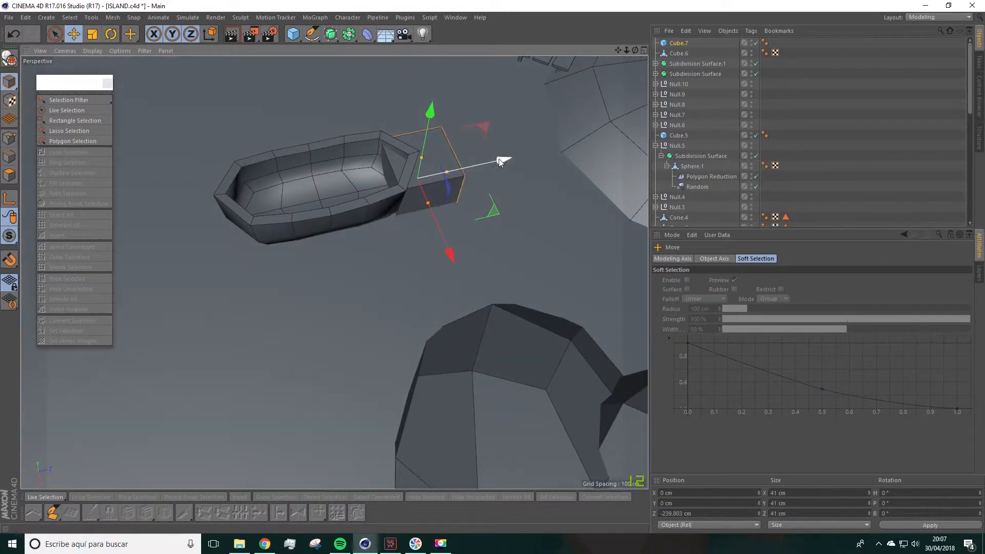
pyautogui.moveTo(505, 159); pyautogui.dragTo(435, 171)
pyautogui.scroll(5, 335, 203)
# Flatten the cube to about 7.4 cm high and raise it to about 15.1 cm in Y as a seat inside the hull.
pyautogui.keyDown('alt'); pyautogui.moveTo(335, 203); pyautogui.dragTo(328, 81); pyautogui.keyUp('alt')
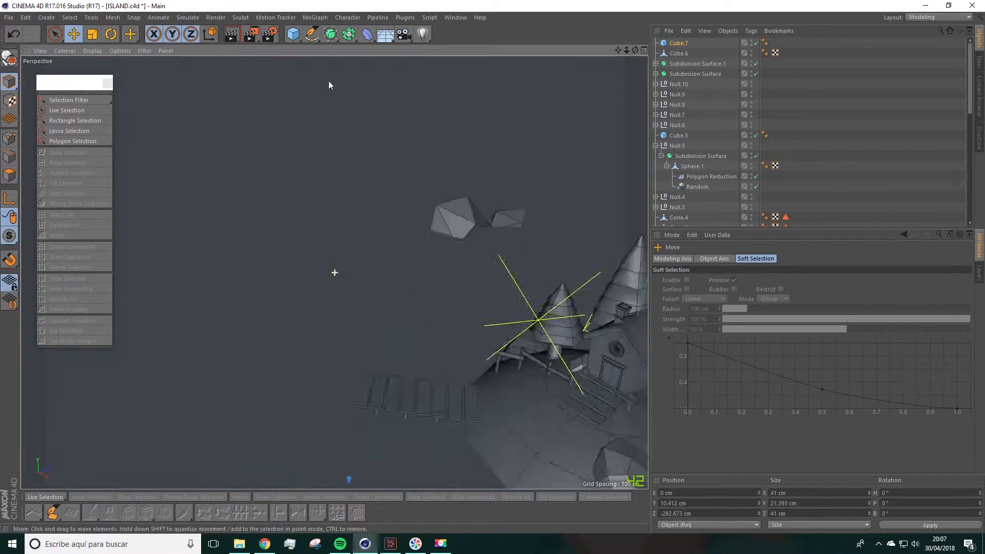
pyautogui.keyDown('alt'); pyautogui.moveTo(336, 474); pyautogui.dragTo(352, 365, button='middle'); pyautogui.keyUp('alt')
pyautogui.scroll(5, 389, 207)
pyautogui.moveTo(390, 204)
pyautogui.mouseDown()
pyautogui.moveTo(381, 223)
pyautogui.moveTo(387, 195)
pyautogui.mouseUp()
pyautogui.moveTo(393, 146); pyautogui.dragTo(370, 211)
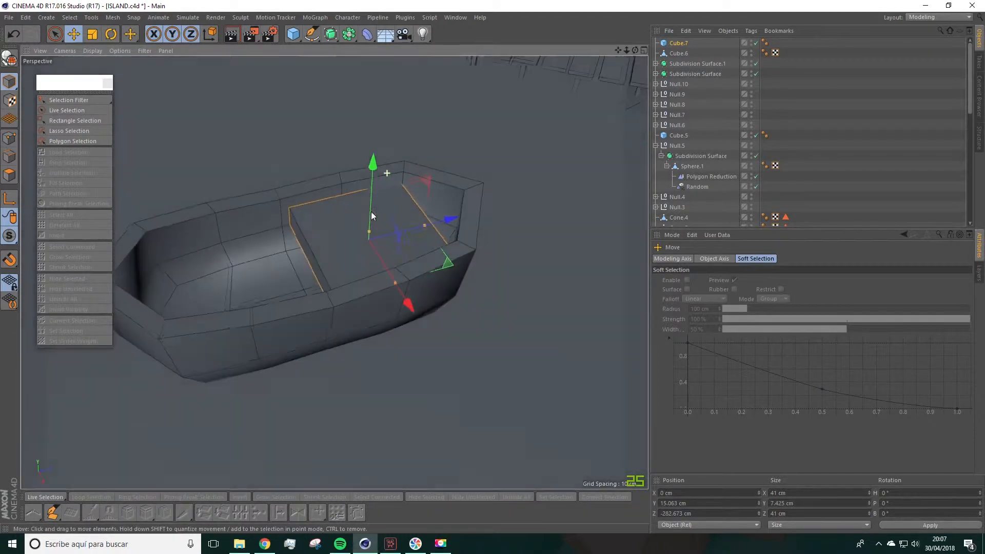
# Move the seat cube to about -268.1 cm in Z toward the hull's end and make it editable.
pyautogui.moveTo(447, 219); pyautogui.dragTo(377, 162)
pyautogui.click(94, 34)
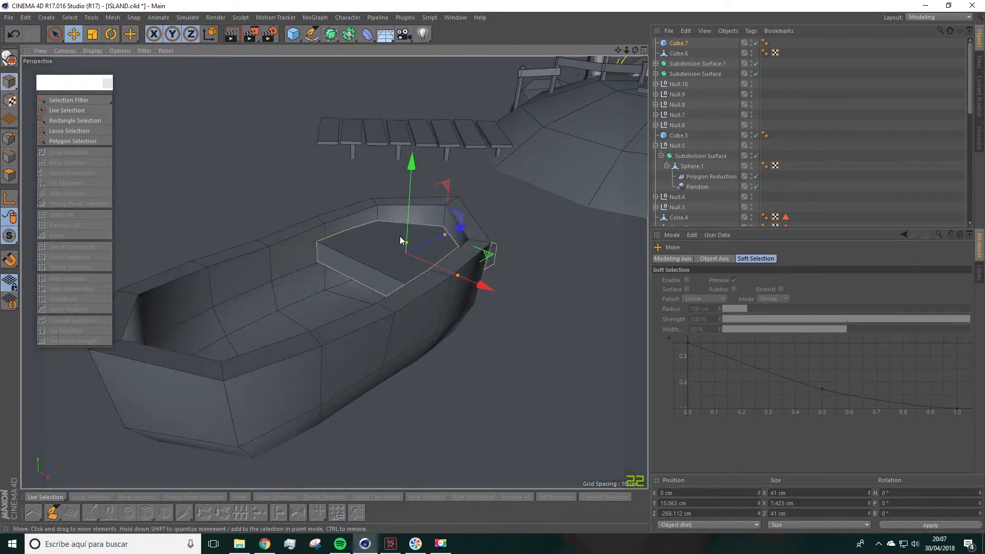
pyautogui.moveTo(411, 163); pyautogui.dragTo(408, 161)
pyautogui.press('c')
# Narrow the seat by scaling the points at its outer end to about 19.4 cm apart in X.
pyautogui.click(9, 138)
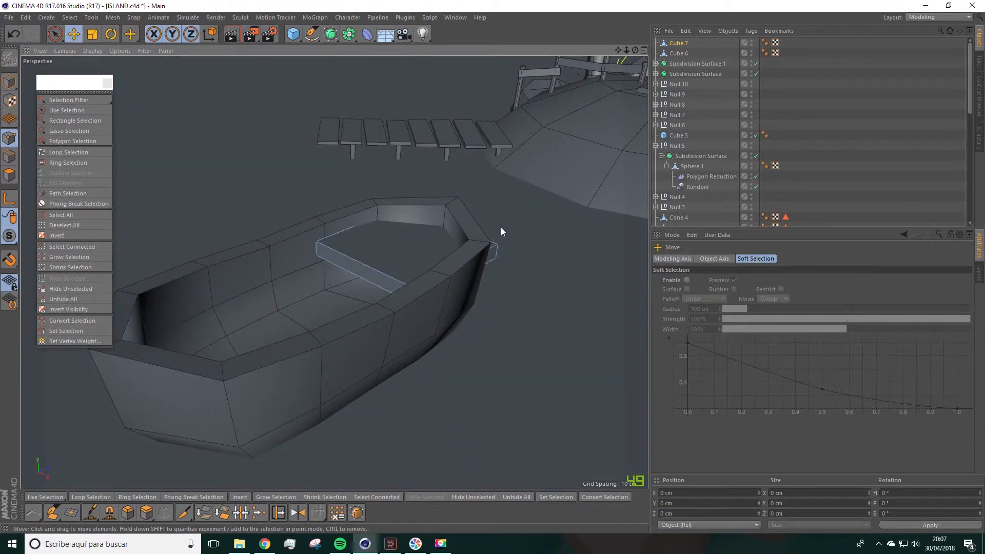
pyautogui.press('9')
pyautogui.click(496, 246)
pyautogui.keyDown('alt'); pyautogui.moveTo(500, 254); pyautogui.dragTo(433, 202); pyautogui.keyUp('alt')
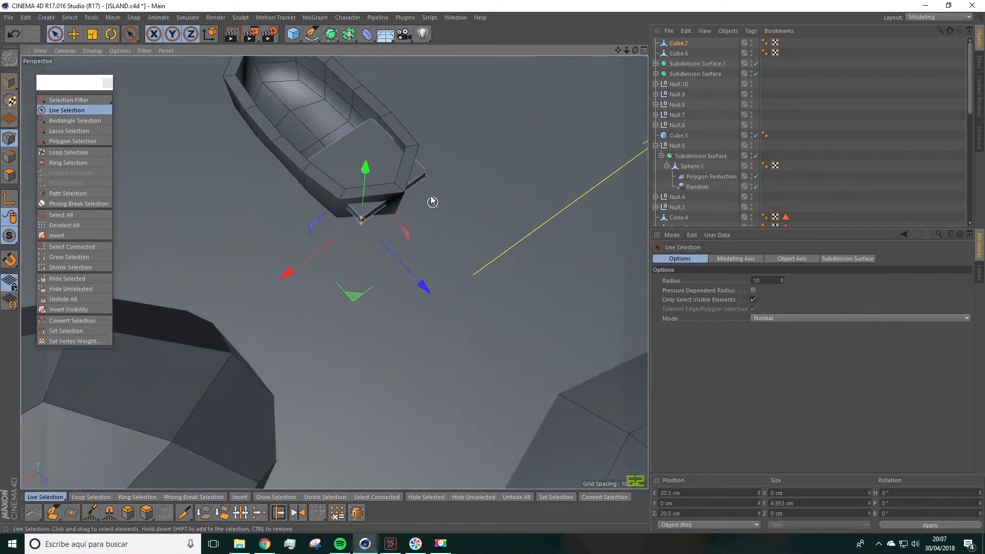
pyautogui.keyDown('shift'); pyautogui.click(428, 173); pyautogui.keyUp('shift')
pyautogui.press('t')
pyautogui.moveTo(325, 248); pyautogui.dragTo(371, 232)
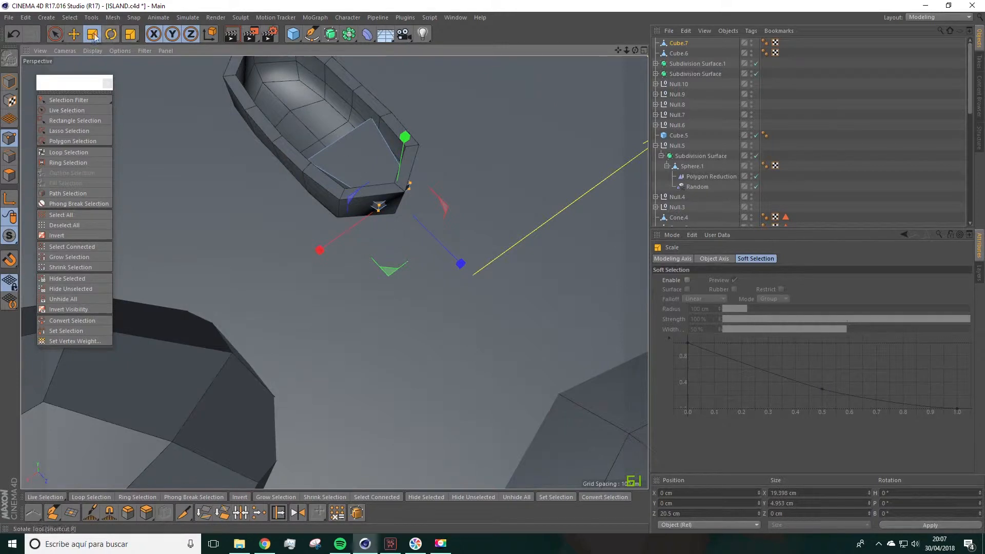
# Shift the seat's outer-end points to about 20 cm in Z and narrow them to about 16.6 cm in X.
pyautogui.press('e')
pyautogui.moveTo(462, 264); pyautogui.dragTo(456, 259)
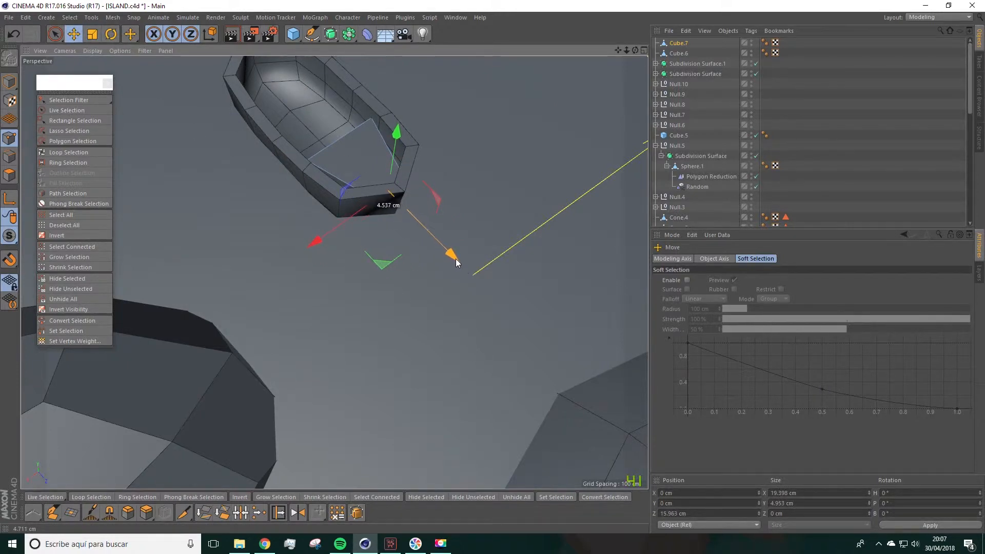
pyautogui.scroll(5, 403, 183)
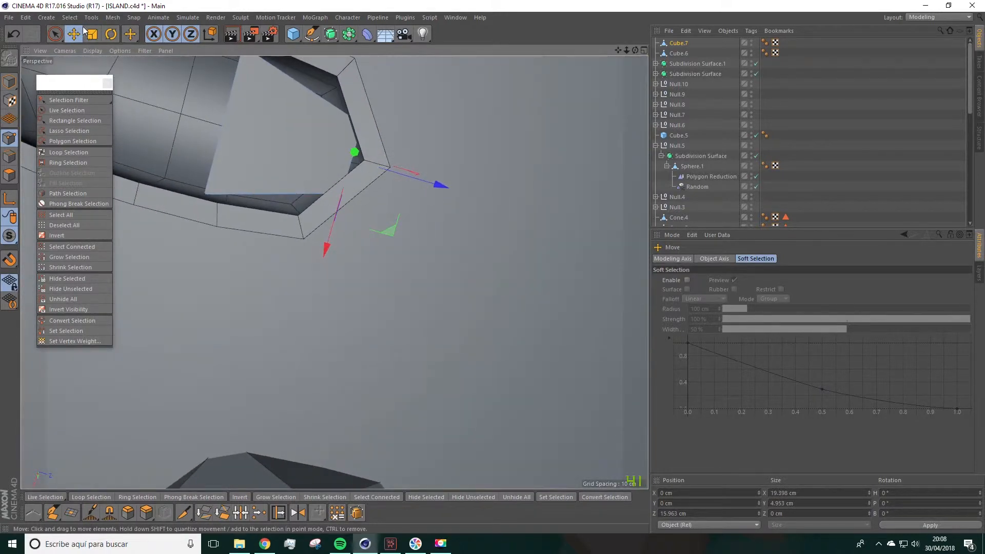
pyautogui.moveTo(441, 186)
pyautogui.mouseDown()
pyautogui.moveTo(452, 191)
pyautogui.moveTo(438, 162)
pyautogui.moveTo(431, 187)
pyautogui.mouseUp()
pyautogui.click(92, 34)
pyautogui.moveTo(340, 259); pyautogui.dragTo(346, 245)
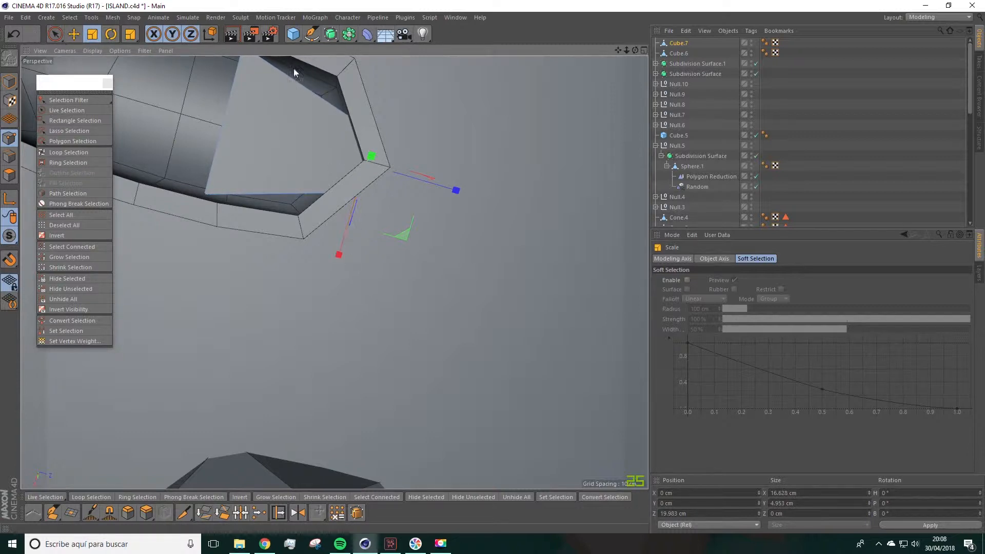
# Ring-select the seat's lengthwise side edges and connect them to add a cut across the middle.
pyautogui.click(74, 34)
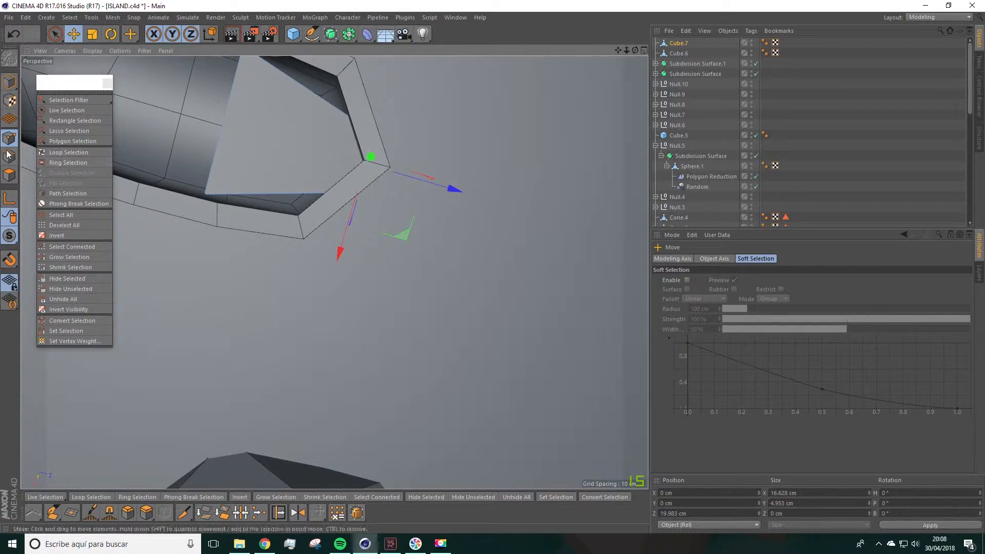
pyautogui.click(9, 157)
pyautogui.click(59, 162)
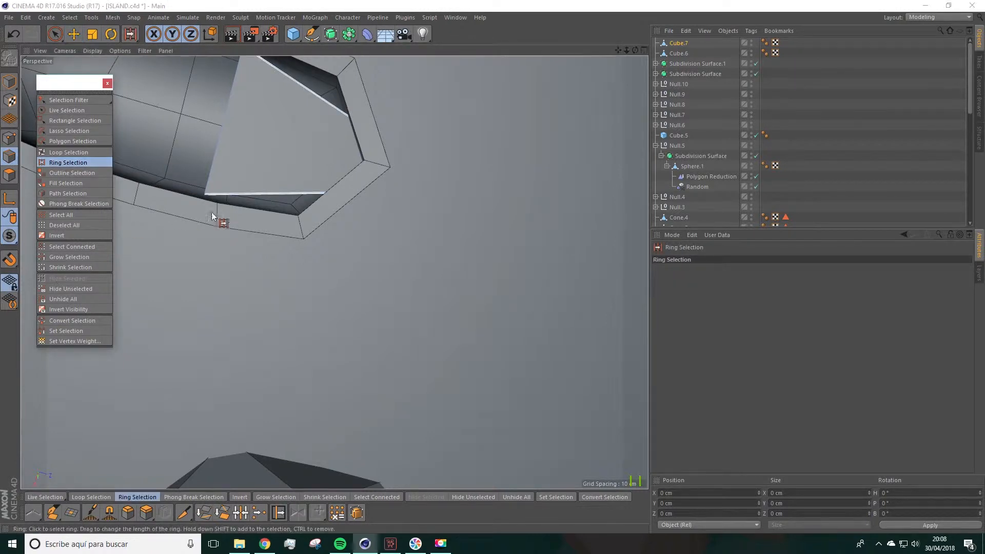
pyautogui.click(263, 195)
pyautogui.rightClick(266, 196)
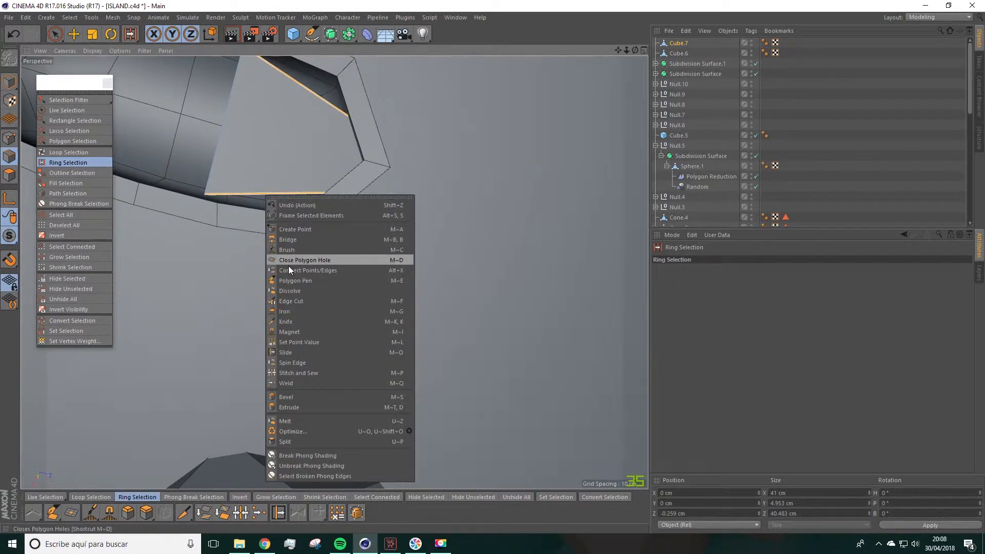
pyautogui.press('Escape')
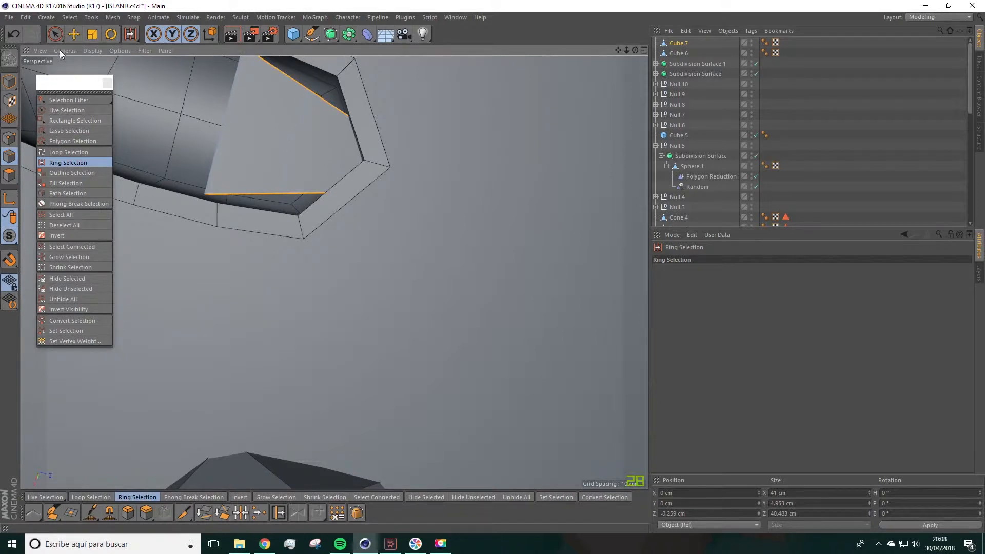
# Widen the seat's middle row of points to about 42.5 cm in X to follow the hull's inner walls.
pyautogui.click(47, 110)
pyautogui.click(10, 138)
pyautogui.click(275, 193)
pyautogui.keyDown('shift'); pyautogui.click(311, 93); pyautogui.keyUp('shift')
pyautogui.keyDown('alt'); pyautogui.moveTo(319, 82); pyautogui.dragTo(313, 114); pyautogui.keyUp('alt')
pyautogui.keyDown('shift'); pyautogui.click(317, 109); pyautogui.keyUp('shift')
pyautogui.press('t')
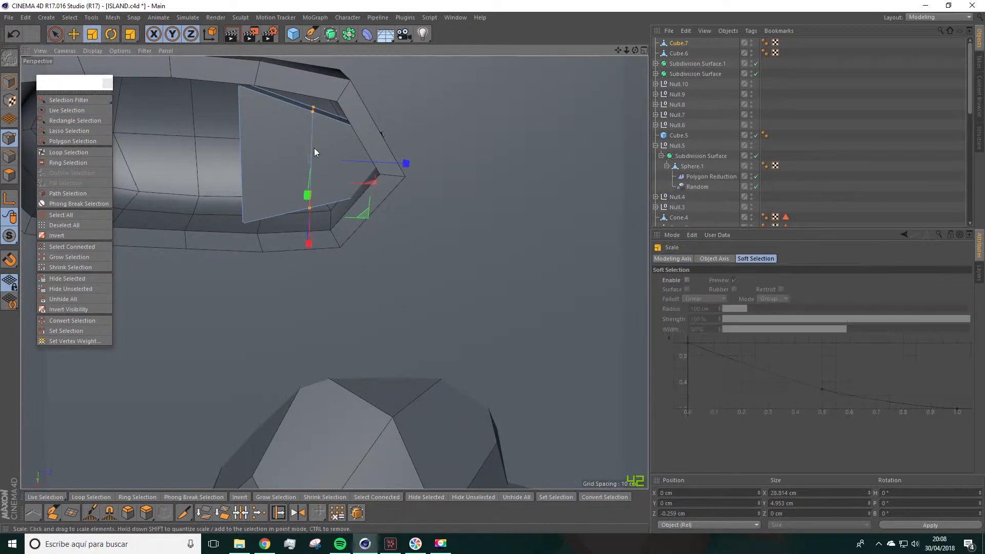
pyautogui.keyDown('alt'); pyautogui.moveTo(310, 245); pyautogui.dragTo(304, 266); pyautogui.keyUp('alt')
# Ring-select the side edges on the seat's outer half and connect them to add another cut.
pyautogui.click(65, 161)
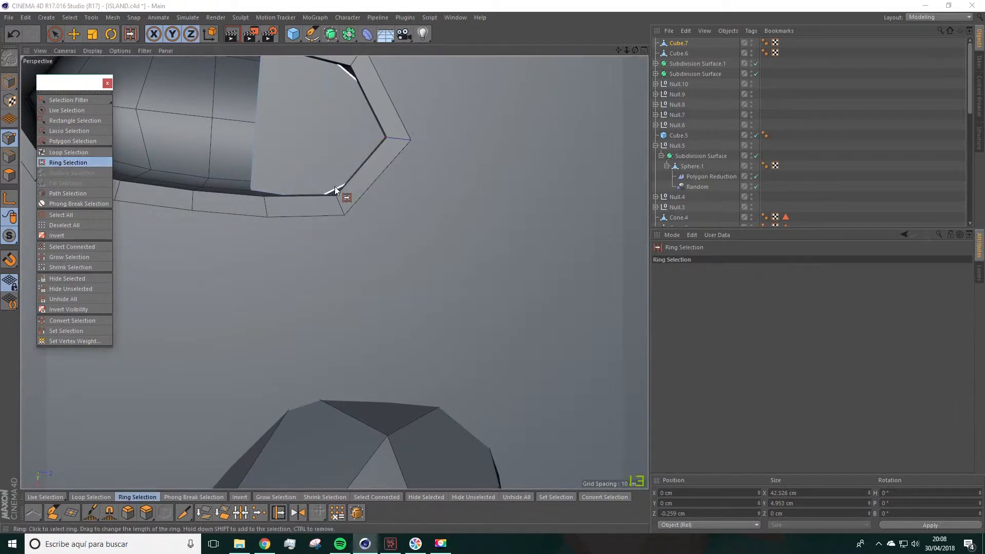
pyautogui.click(342, 192)
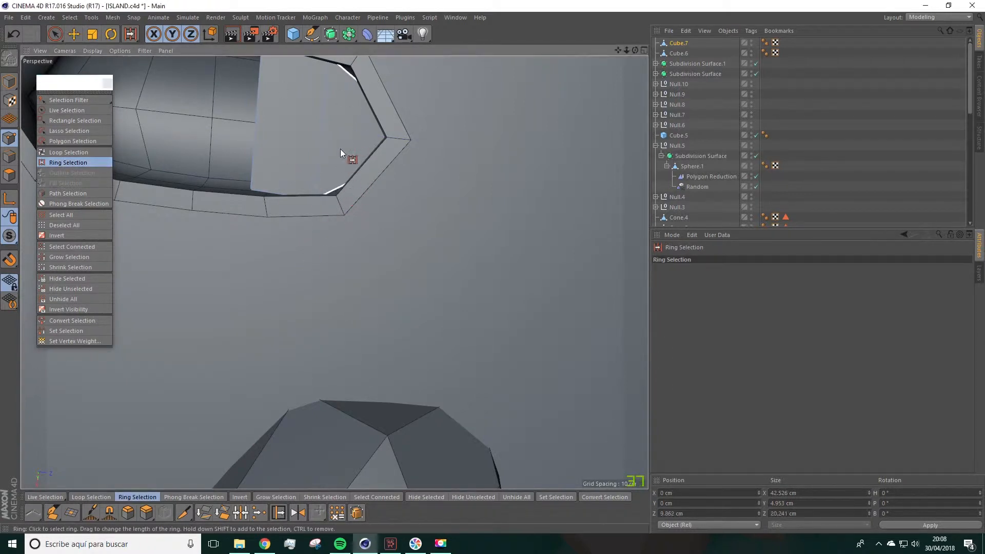
pyautogui.click(338, 188)
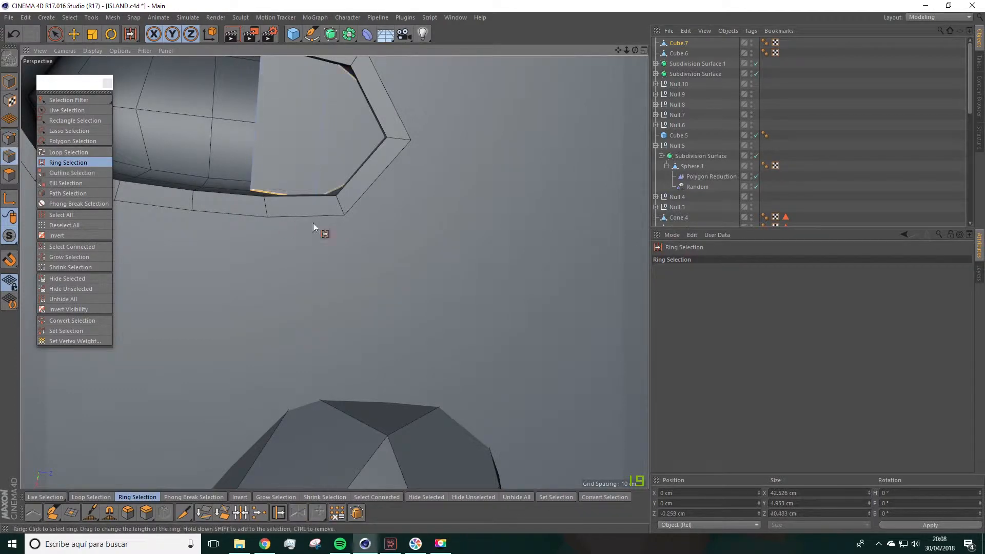
pyautogui.click(338, 186)
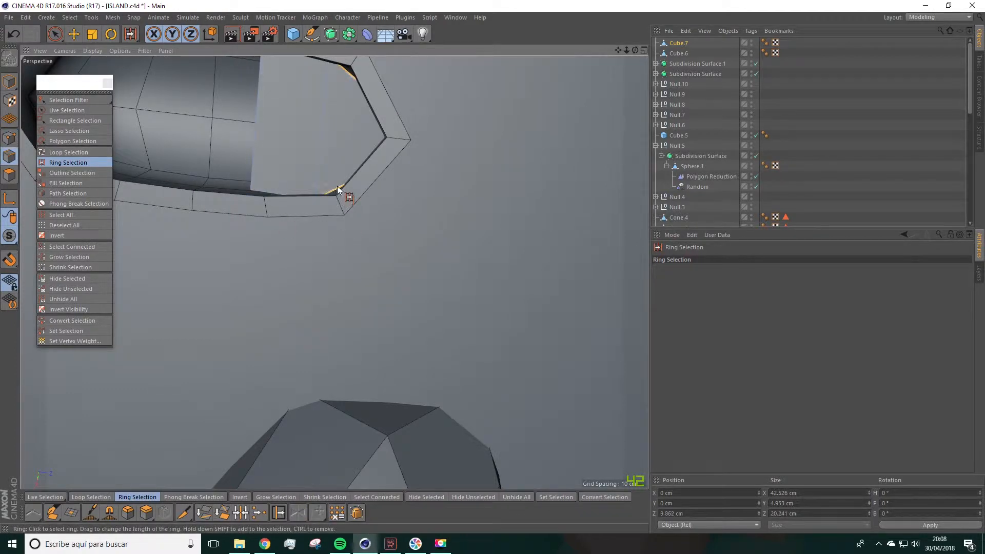
pyautogui.rightClick(353, 78)
pyautogui.click(380, 150)
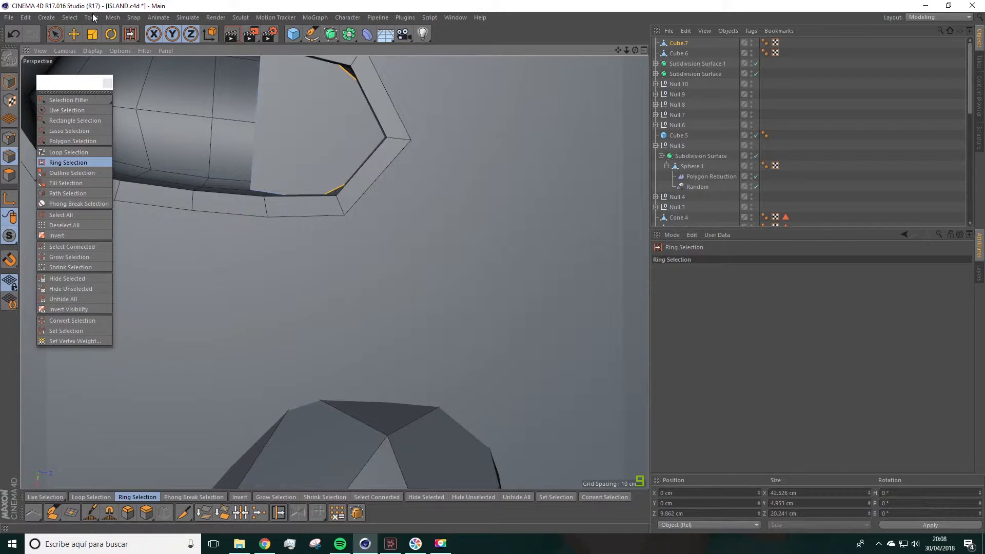
# Allow selection of hidden elements, then scale the new cut's points in X to fit the hull's curve.
pyautogui.click(66, 110)
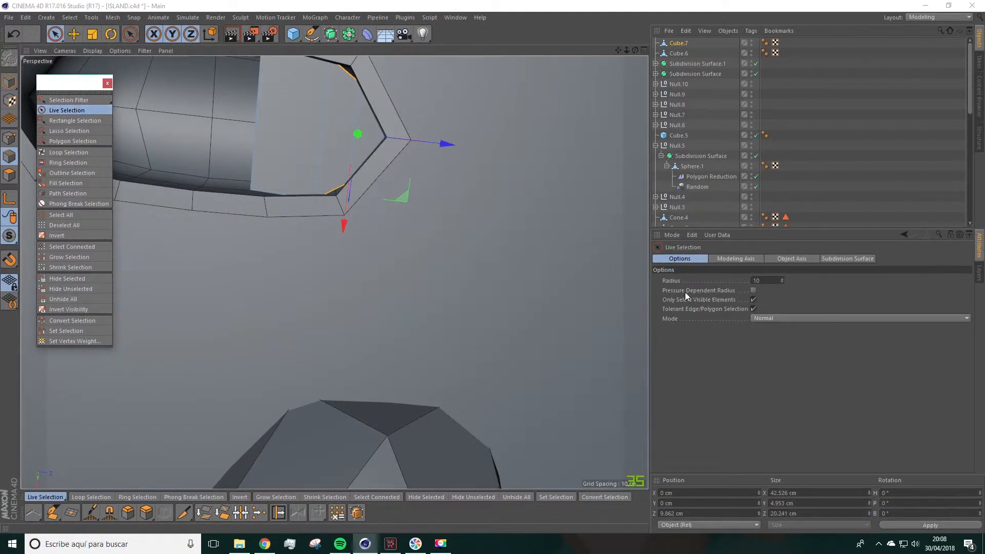
pyautogui.click(754, 300)
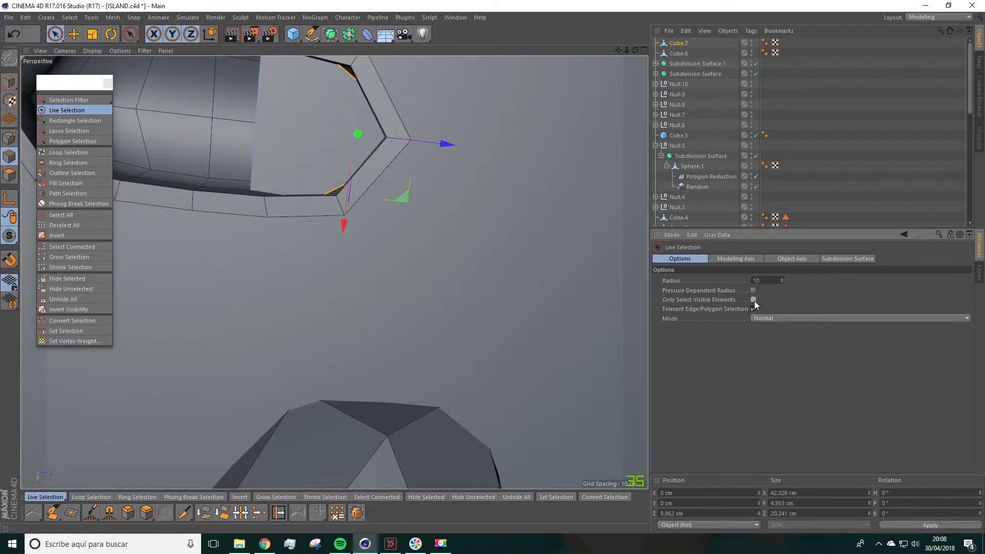
pyautogui.click(420, 207)
pyautogui.moveTo(341, 124); pyautogui.dragTo(362, 79)
pyautogui.click(9, 139)
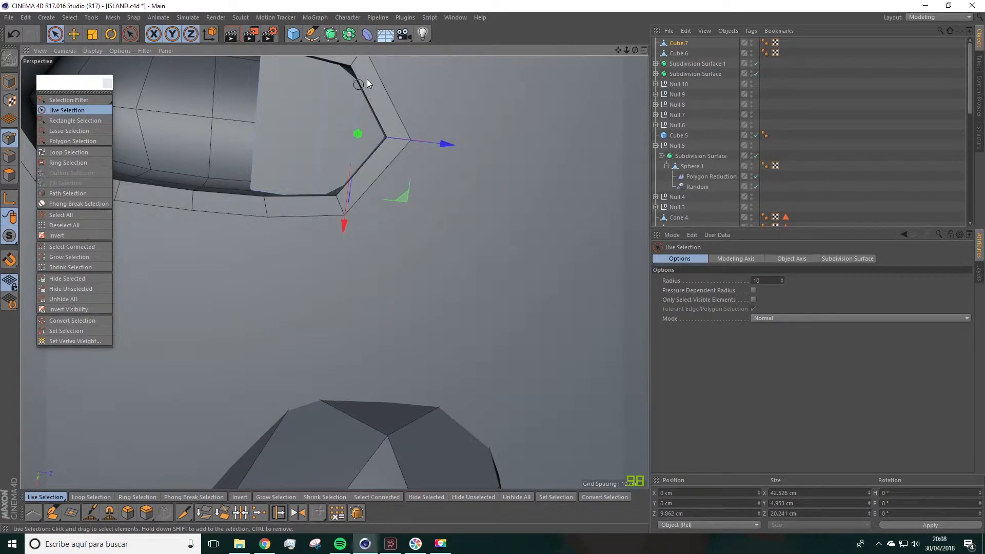
pyautogui.click(362, 79)
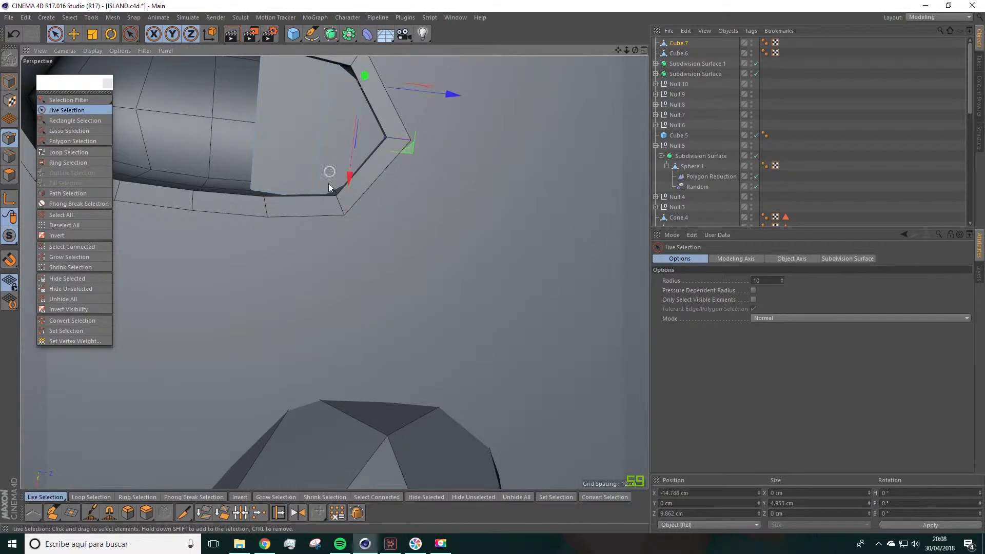
pyautogui.keyDown('shift'); pyautogui.click(345, 186); pyautogui.keyUp('shift')
pyautogui.press('t')
pyautogui.moveTo(344, 226)
pyautogui.mouseDown()
pyautogui.moveTo(344, 256)
pyautogui.moveTo(380, 230)
pyautogui.moveTo(338, 208)
pyautogui.mouseUp()
# Scale the points at the seat's outer end to about 8.4 cm apart in X.
pyautogui.keyDown('alt'); pyautogui.moveTo(339, 209); pyautogui.dragTo(416, 219, button='middle'); pyautogui.keyUp('alt')
pyautogui.press('space')
pyautogui.click(385, 153)
pyautogui.keyDown('shift'); pyautogui.click(382, 281); pyautogui.keyUp('shift')
pyautogui.press('t')
pyautogui.moveTo(380, 311); pyautogui.dragTo(322, 183)
pyautogui.click(297, 204)
# Examine how the seat fits inside the hull from several angles.
pyautogui.scroll(-5, 329, 222)
pyautogui.keyDown('alt'); pyautogui.moveTo(334, 224); pyautogui.dragTo(309, 219); pyautogui.keyUp('alt')
pyautogui.scroll(2, 374, 238)
pyautogui.scroll(3, 373, 238)
pyautogui.keyDown('alt'); pyautogui.moveTo(365, 237); pyautogui.dragTo(447, 251); pyautogui.keyUp('alt')
pyautogui.scroll(4, 448, 251)
pyautogui.press('space')
pyautogui.keyDown('alt'); pyautogui.moveTo(388, 239); pyautogui.dragTo(226, 249); pyautogui.keyUp('alt')
pyautogui.keyDown('alt'); pyautogui.moveTo(292, 190); pyautogui.dragTo(286, 87); pyautogui.keyUp('alt')
pyautogui.press('t')
pyautogui.scroll(-4, 200, 117)
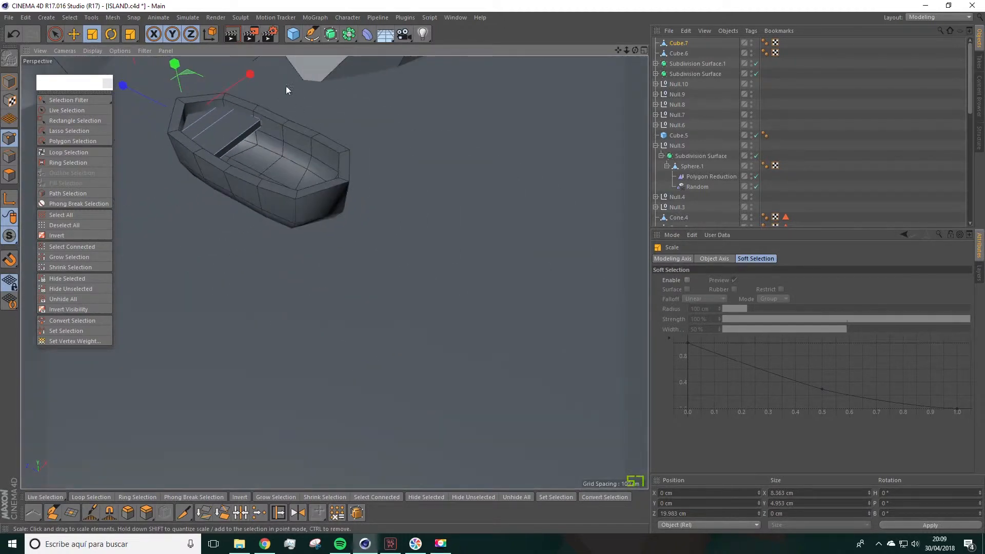
# Add a cylinder, move it into the boat and scale it uniformly to about 9.7 cm radius and 38.8 cm height.
pyautogui.click(293, 34)
pyautogui.click(481, 53)
pyautogui.scroll(-6, 419, 106)
pyautogui.keyDown('alt'); pyautogui.moveTo(421, 126); pyautogui.dragTo(449, 252, button='middle'); pyautogui.keyUp('alt')
pyautogui.click(75, 36)
pyautogui.moveTo(168, 132); pyautogui.dragTo(360, 238)
pyautogui.click(92, 34)
pyautogui.moveTo(451, 159); pyautogui.dragTo(194, 288)
pyautogui.scroll(6, 366, 221)
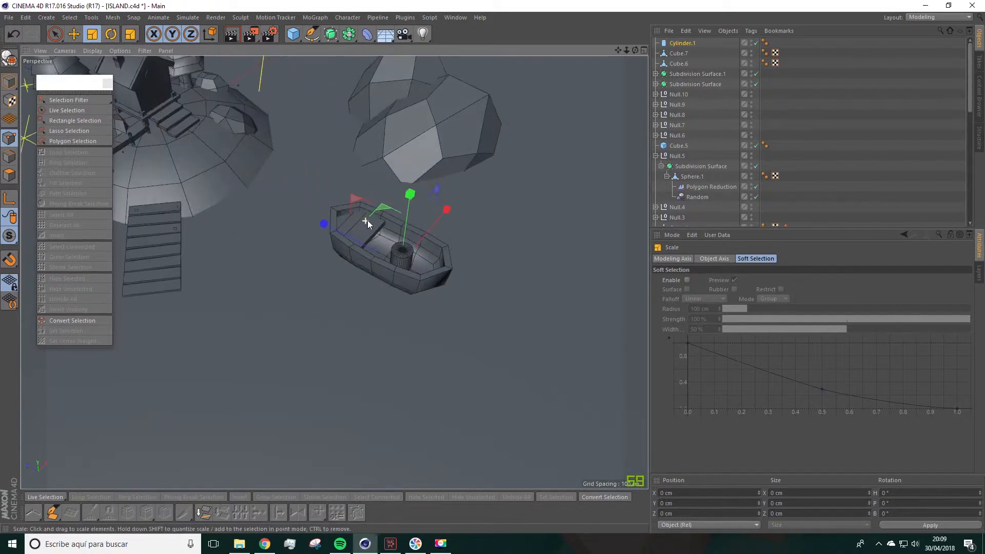
# Set the cylinder's rotation segments to 5 and raise it to about 30.5 cm in Y.
pyautogui.click(684, 44)
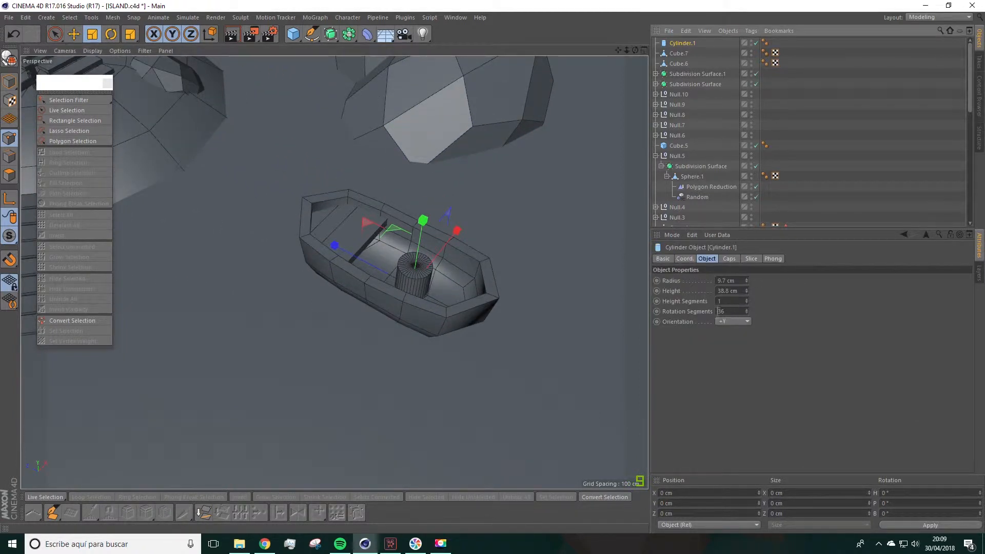
pyautogui.doubleClick(721, 312)
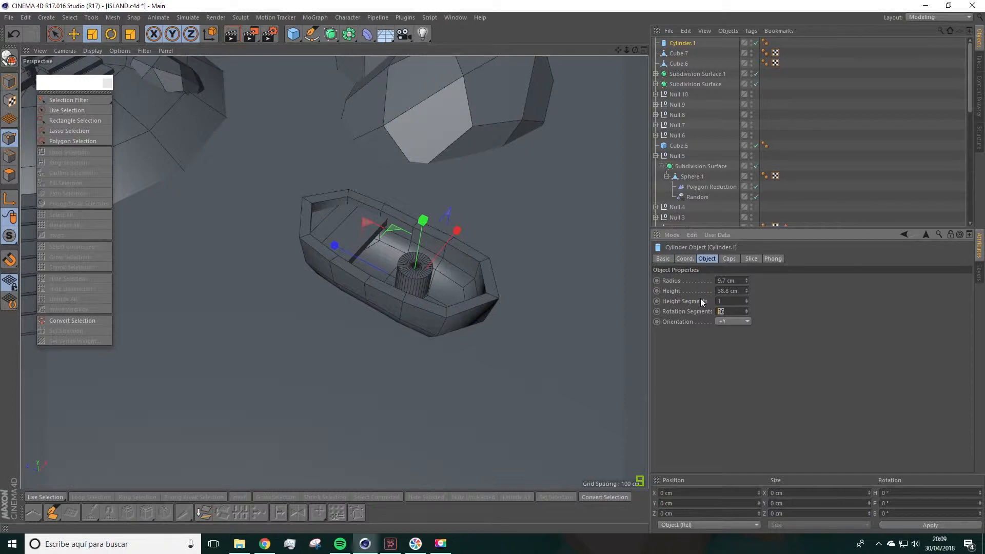
pyautogui.write('5')
pyautogui.press('Return')
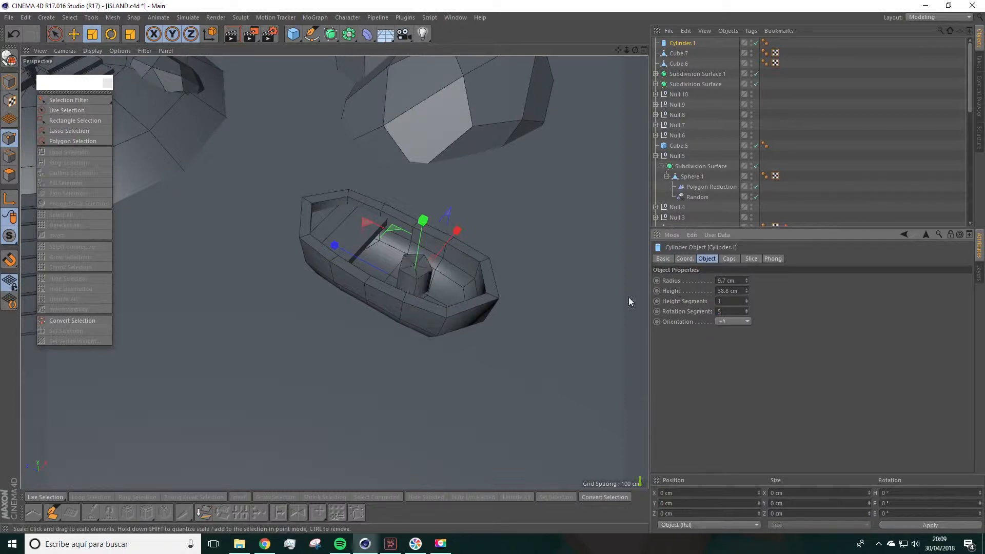
pyautogui.click(74, 34)
pyautogui.keyDown('alt'); pyautogui.moveTo(389, 183); pyautogui.dragTo(406, 82); pyautogui.keyUp('alt')
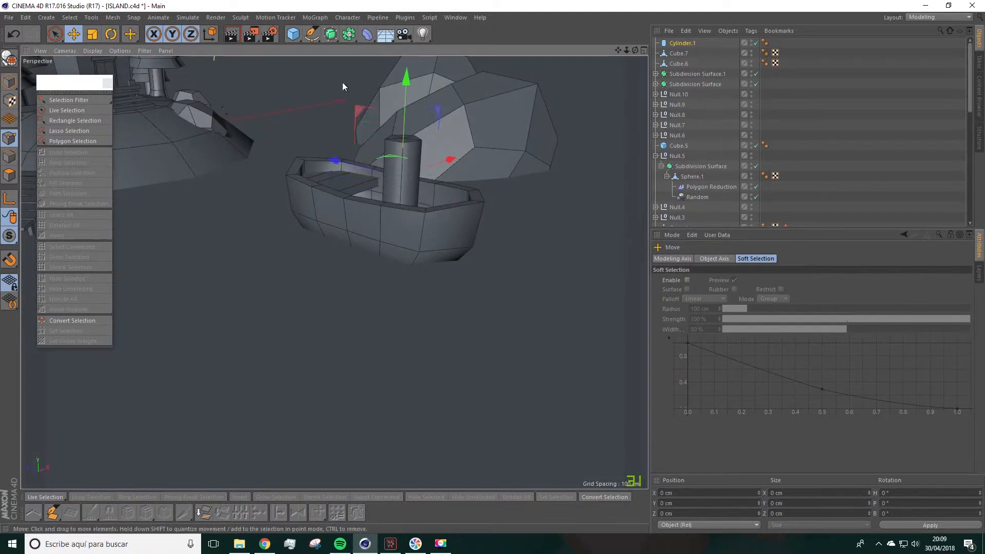
# Reshape the cylinder into a mast about 3.6 cm thick and 98.7 cm tall, at about 45.8 cm in Y and -300.6 cm in Z.
pyautogui.click(90, 36)
pyautogui.click(9, 82)
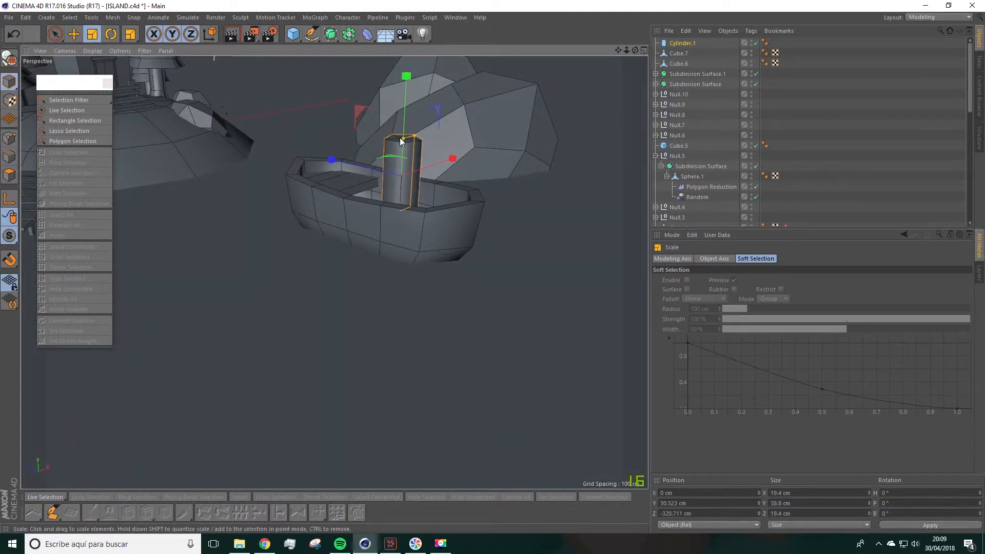
pyautogui.moveTo(414, 137); pyautogui.dragTo(409, 38)
pyautogui.click(73, 34)
pyautogui.moveTo(391, 159)
pyautogui.keyDown('alt'); pyautogui.mouseDown()
pyautogui.moveTo(388, 195)
pyautogui.moveTo(434, 174)
pyautogui.moveTo(389, 151)
pyautogui.mouseUp(); pyautogui.keyUp('alt')
pyautogui.keyDown('alt'); pyautogui.moveTo(483, 81); pyautogui.dragTo(378, 140); pyautogui.keyUp('alt')
pyautogui.moveTo(346, 92); pyautogui.dragTo(345, 132)
pyautogui.scroll(5, 344, 127)
pyautogui.scroll(-1, 343, 122)
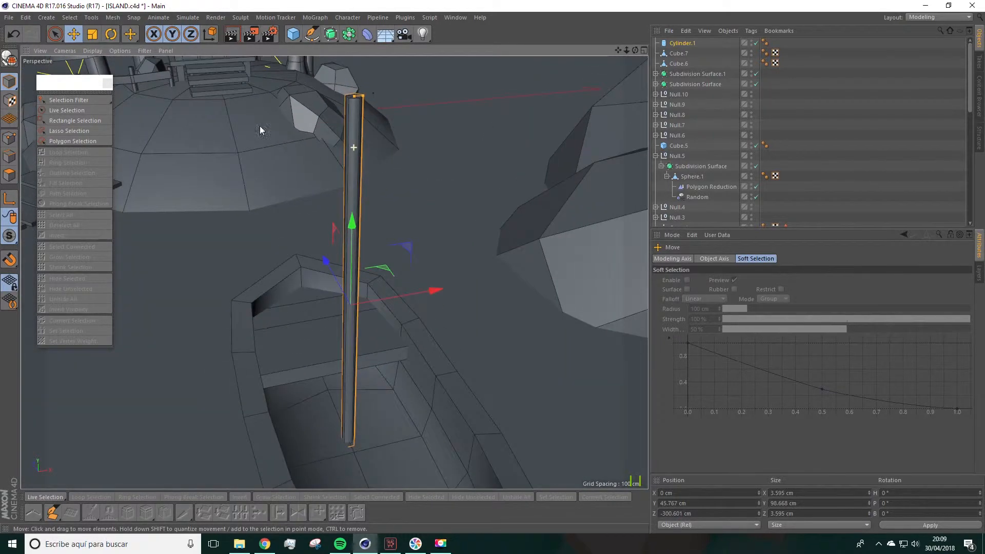
# Make the mast editable, raise it slightly and switch to editing its polygons.
pyautogui.click(9, 59)
pyautogui.moveTo(351, 226)
pyautogui.mouseDown()
pyautogui.moveTo(341, 162)
pyautogui.moveTo(352, 218)
pyautogui.mouseUp()
pyautogui.click(9, 175)
pyautogui.press('t')
# Examine the boat and its mast from several angles and within the whole island scene.
pyautogui.scroll(-4, 448, 214)
pyautogui.keyDown('alt'); pyautogui.moveTo(457, 250); pyautogui.dragTo(452, 227); pyautogui.keyUp('alt')
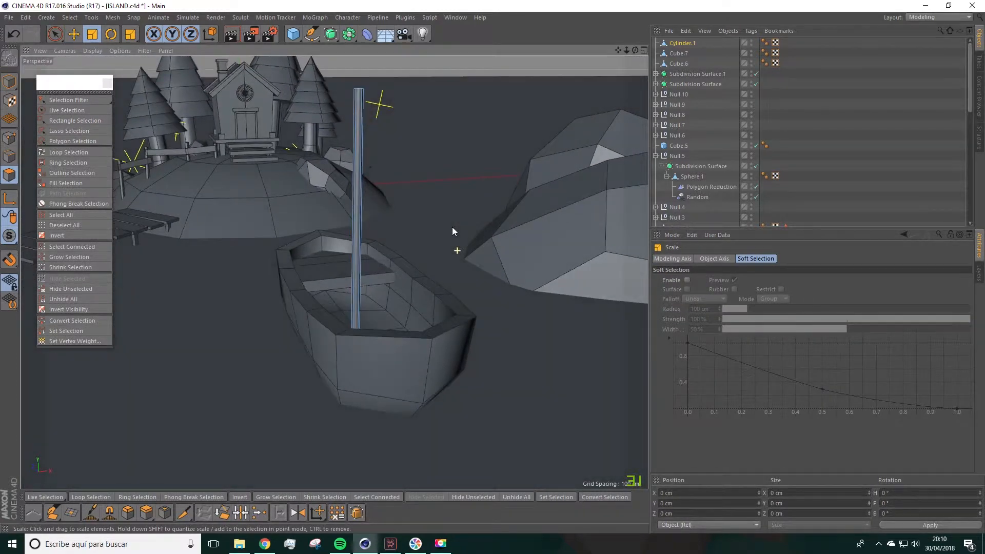
pyautogui.click(680, 43)
pyautogui.keyDown('alt'); pyautogui.moveTo(500, 129); pyautogui.dragTo(453, 184); pyautogui.keyUp('alt')
pyautogui.click(74, 33)
pyautogui.scroll(-5, 358, 255)
pyautogui.keyDown('alt'); pyautogui.moveTo(379, 266); pyautogui.dragTo(487, 242); pyautogui.keyUp('alt')
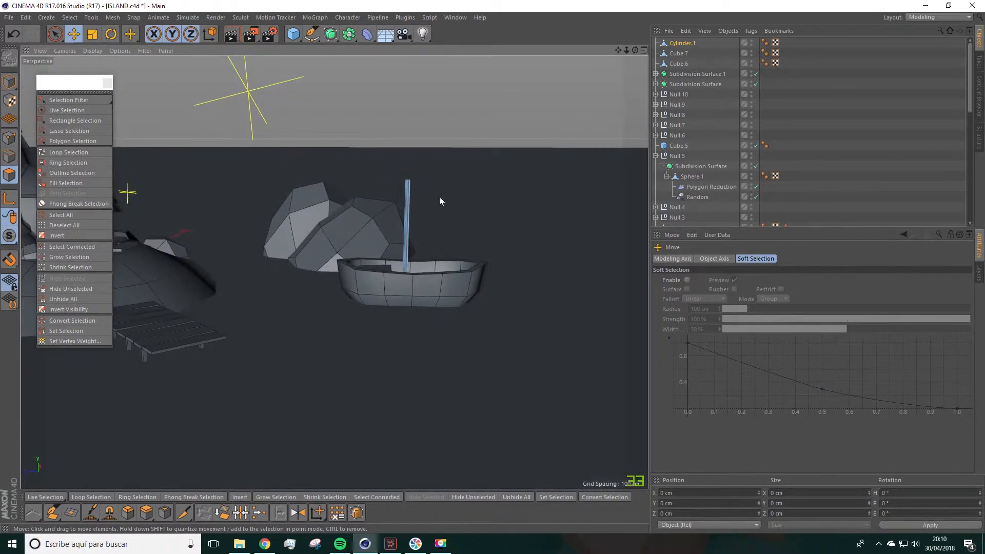
pyautogui.scroll(2, 316, 147)
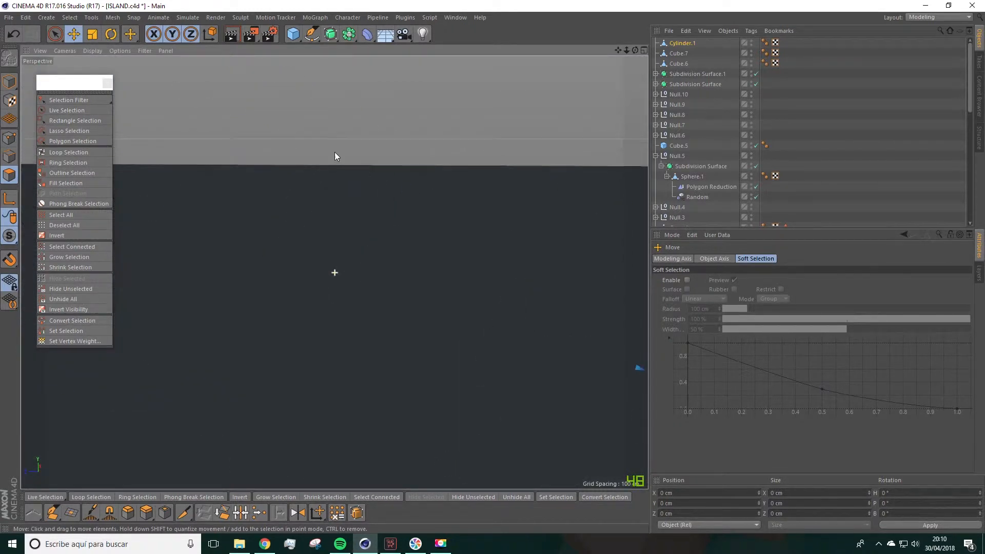
pyautogui.scroll(-3, 411, 234)
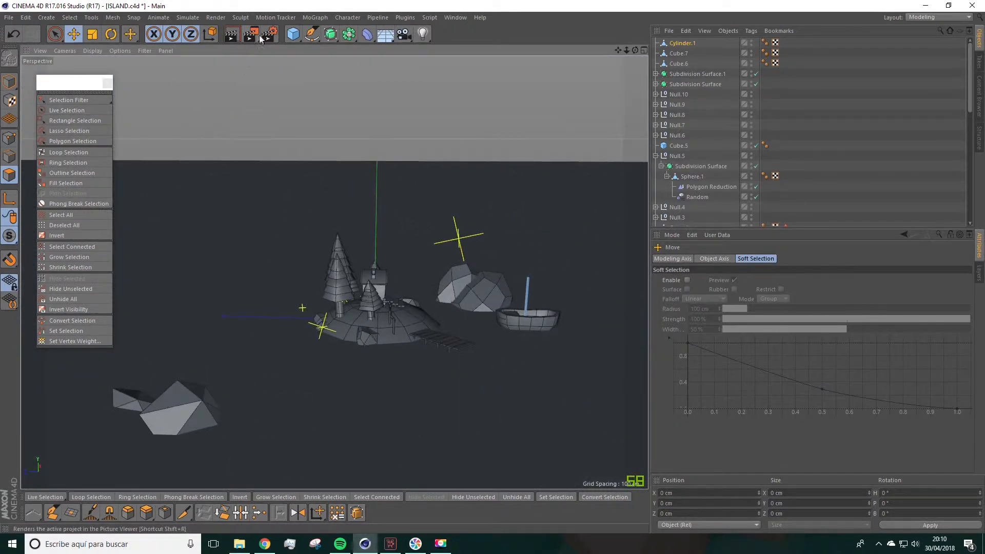
# Add a plane and raise it above the island.
pyautogui.click(300, 39)
pyautogui.click(382, 66)
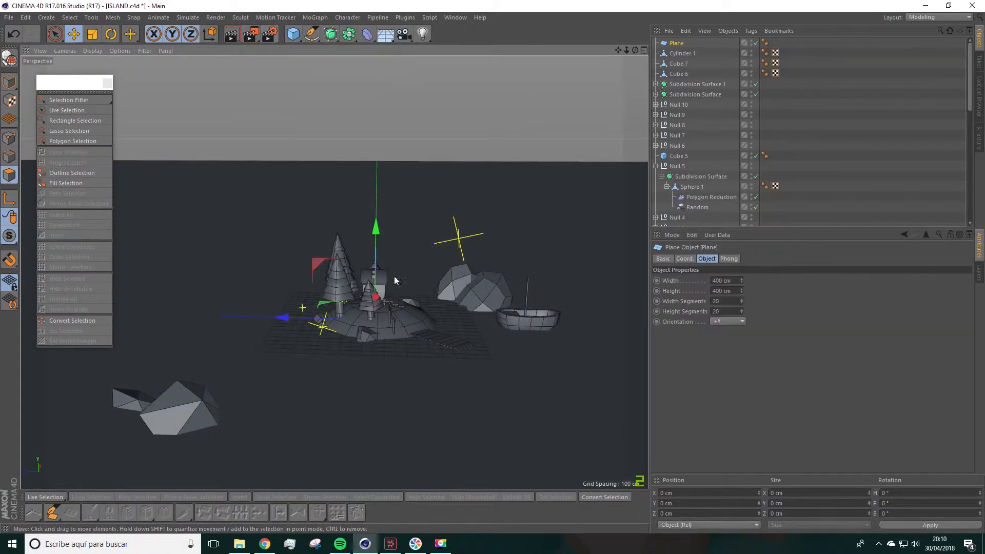
pyautogui.moveTo(375, 242); pyautogui.dragTo(365, 149)
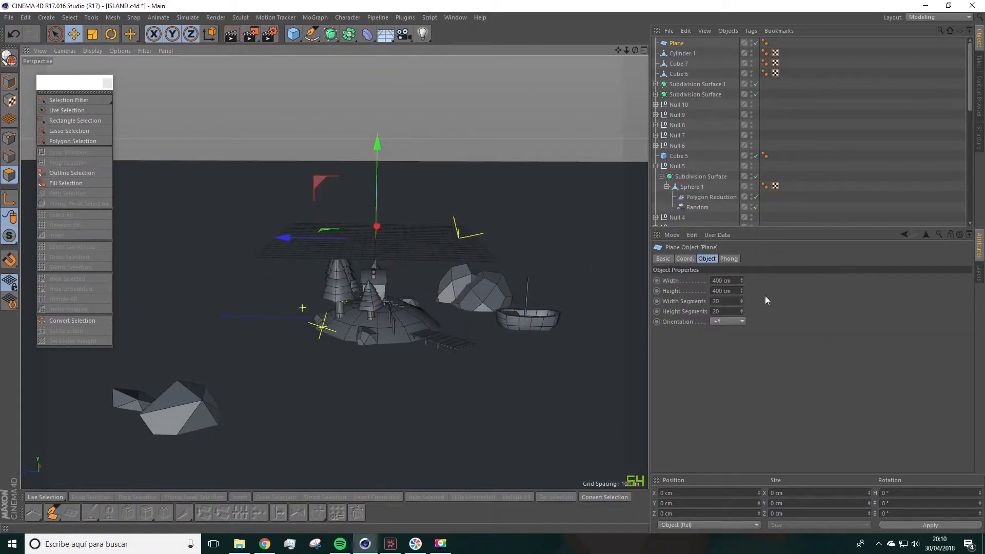
# Set the plane's width and height segments to 1 each.
pyautogui.doubleClick(724, 301)
pyautogui.write('1')
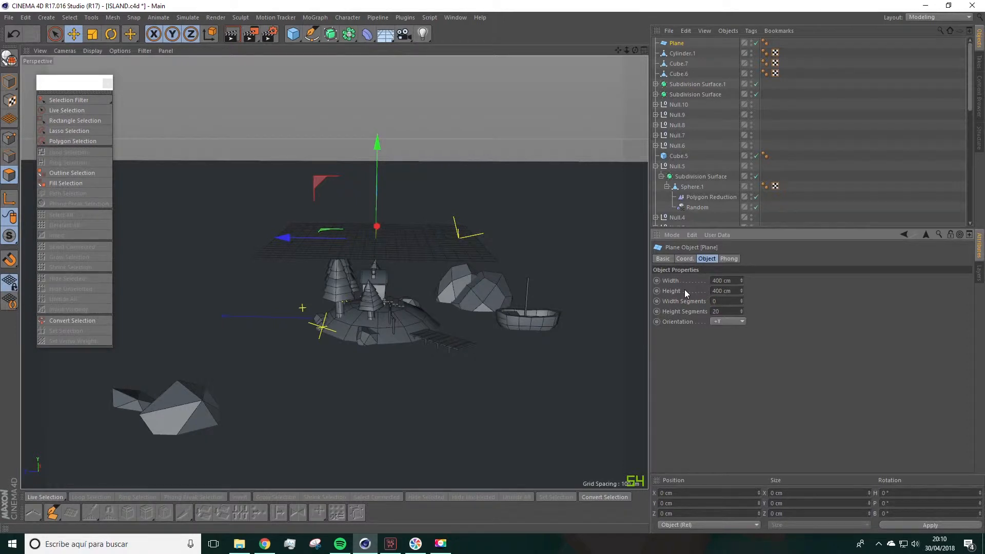
pyautogui.press('Tab')
pyautogui.click(784, 408)
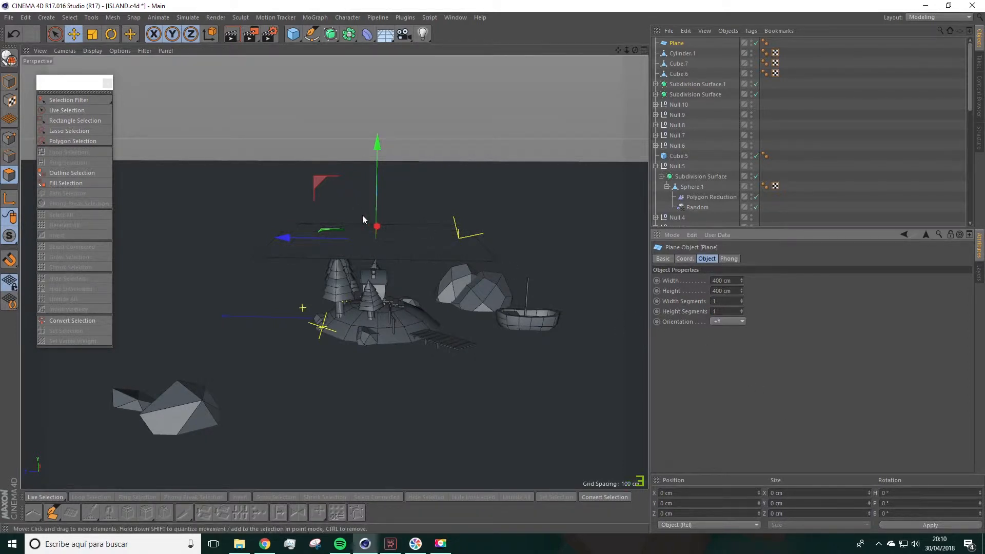
# Scale the plane down to sail size and rotate it upright above the island.
pyautogui.click(111, 34)
pyautogui.keyDown('alt'); pyautogui.moveTo(325, 180); pyautogui.dragTo(280, 190); pyautogui.keyUp('alt')
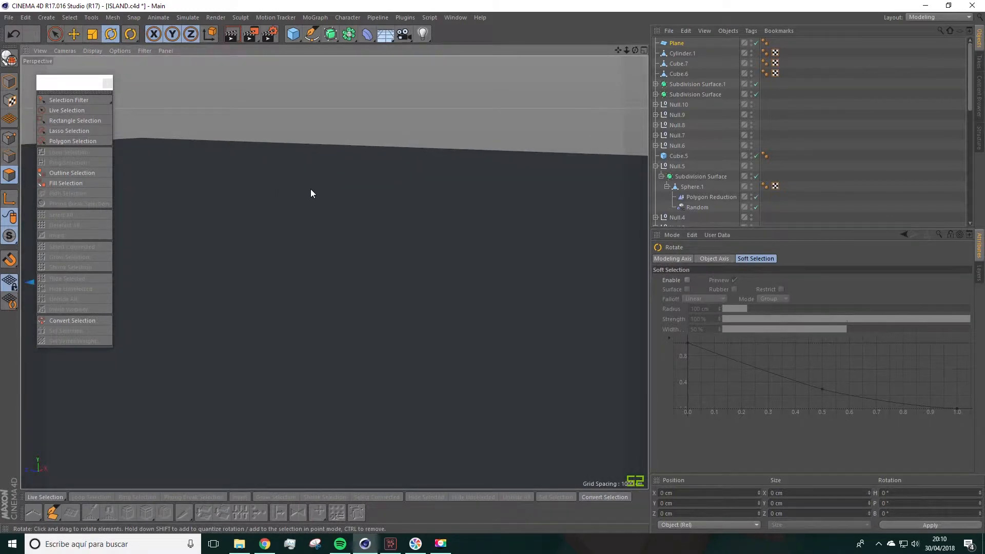
pyautogui.press('s')
pyautogui.keyDown('alt'); pyautogui.moveTo(462, 244); pyautogui.dragTo(158, 478, button='middle'); pyautogui.keyUp('alt')
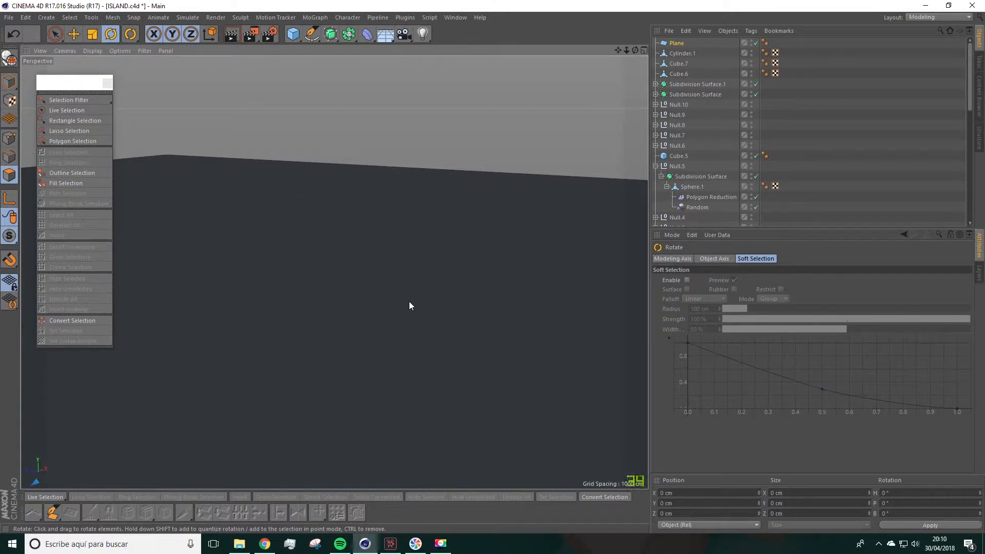
pyautogui.press('s')
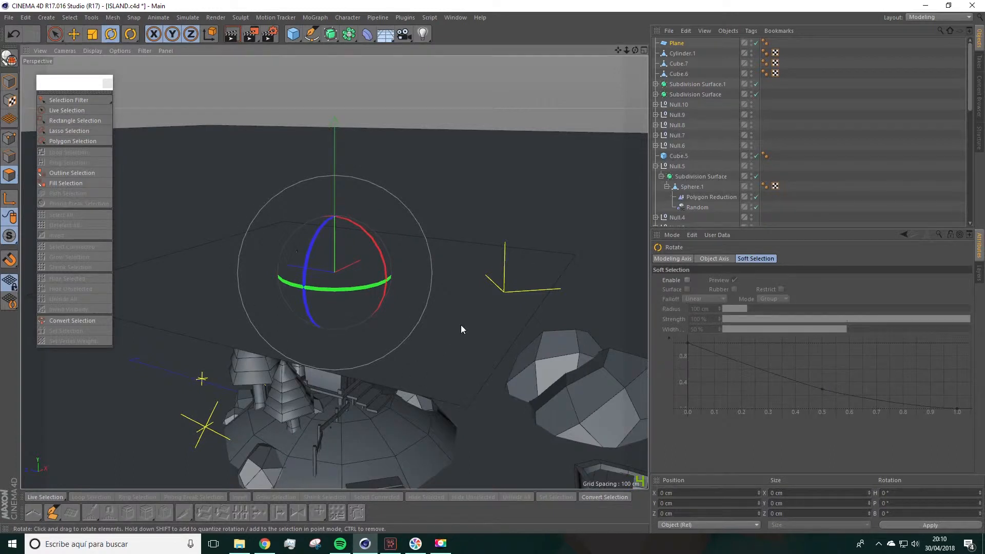
pyautogui.scroll(-3, 389, 314)
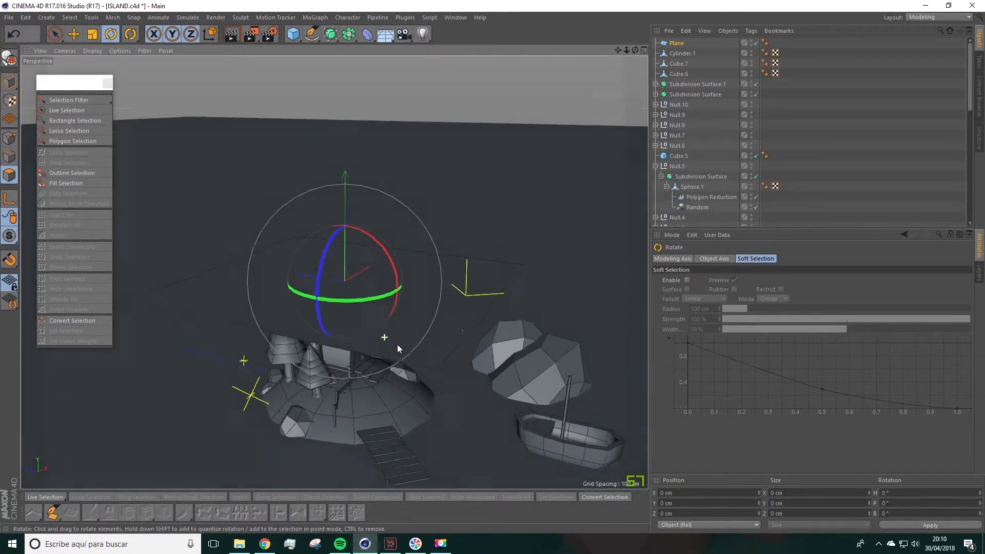
pyautogui.keyDown('alt'); pyautogui.moveTo(392, 340); pyautogui.dragTo(404, 358); pyautogui.keyUp('alt')
pyautogui.click(94, 38)
pyautogui.moveTo(334, 200); pyautogui.dragTo(311, 313)
pyautogui.click(111, 34)
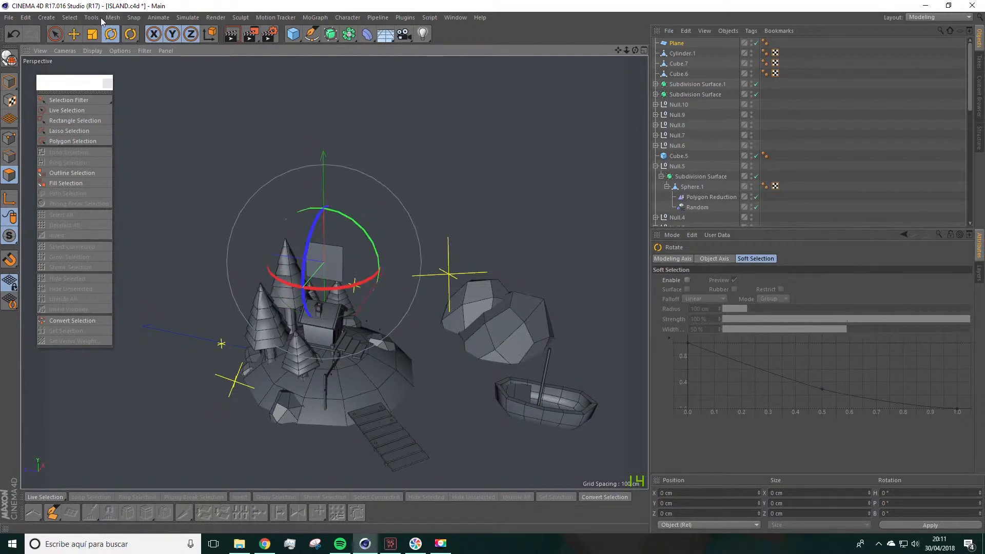
# Move the small upright plane away from the house and over to the boat.
pyautogui.click(75, 35)
pyautogui.moveTo(273, 267); pyautogui.dragTo(493, 369)
pyautogui.keyDown('alt'); pyautogui.moveTo(493, 368); pyautogui.dragTo(418, 307, button='middle'); pyautogui.keyUp('alt')
pyautogui.moveTo(506, 149); pyautogui.dragTo(505, 212)
pyautogui.moveTo(394, 273); pyautogui.dragTo(399, 276)
pyautogui.scroll(5, 498, 309)
pyautogui.keyDown('alt'); pyautogui.moveTo(498, 312); pyautogui.dragTo(457, 279); pyautogui.keyUp('alt')
pyautogui.scroll(3, 512, 189)
pyautogui.moveTo(508, 192); pyautogui.dragTo(501, 243)
pyautogui.keyDown('alt'); pyautogui.moveTo(501, 242); pyautogui.dragTo(522, 221); pyautogui.keyUp('alt')
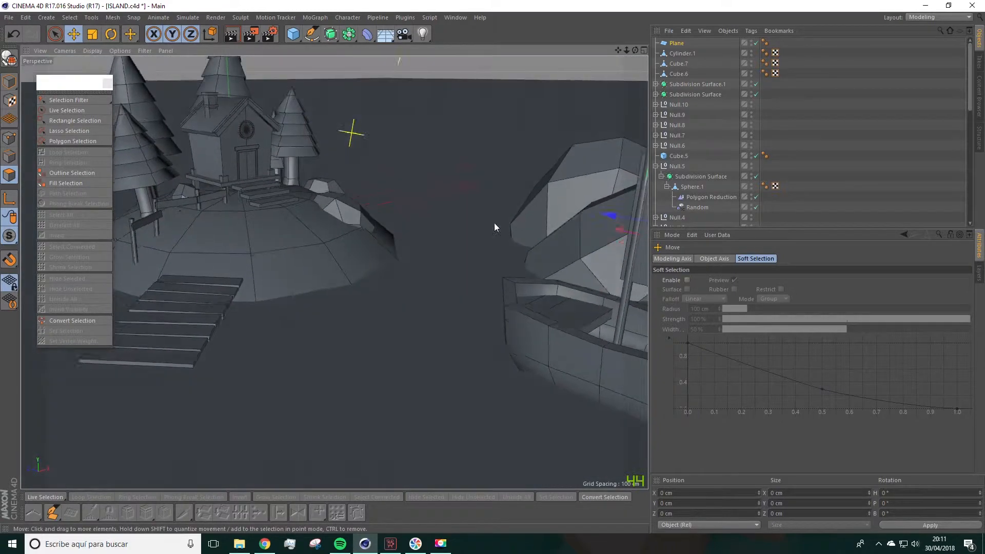
# Align the plane with the upper part of the boat's mast so it forms a sail.
pyautogui.keyDown('alt'); pyautogui.moveTo(523, 221); pyautogui.dragTo(403, 241, button='middle'); pyautogui.keyUp('alt')
pyautogui.keyDown('alt'); pyautogui.moveTo(403, 246); pyautogui.dragTo(403, 237); pyautogui.keyUp('alt')
pyautogui.moveTo(293, 259); pyautogui.dragTo(303, 293)
pyautogui.scroll(-3, 311, 259)
pyautogui.keyDown('alt'); pyautogui.moveTo(304, 293); pyautogui.dragTo(327, 263, button='middle'); pyautogui.keyUp('alt')
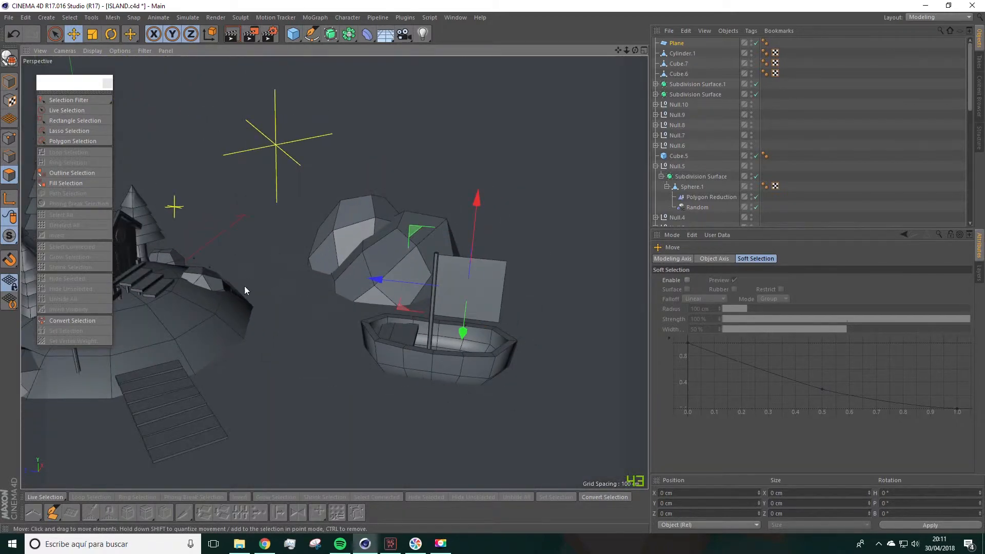
pyautogui.keyDown('alt'); pyautogui.moveTo(417, 315); pyautogui.dragTo(230, 252); pyautogui.keyUp('alt')
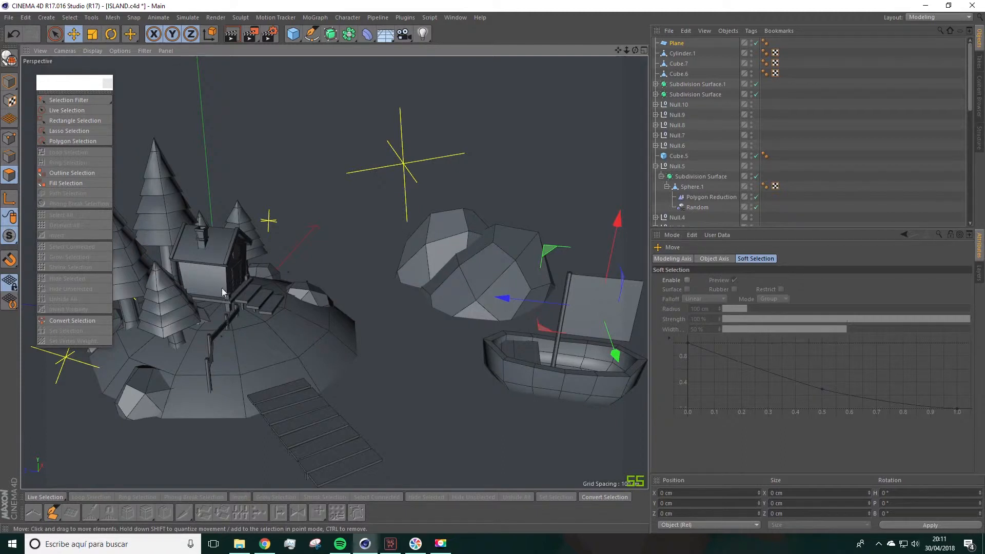
pyautogui.keyDown('alt'); pyautogui.moveTo(335, 315); pyautogui.dragTo(322, 310, button='middle'); pyautogui.keyUp('alt')
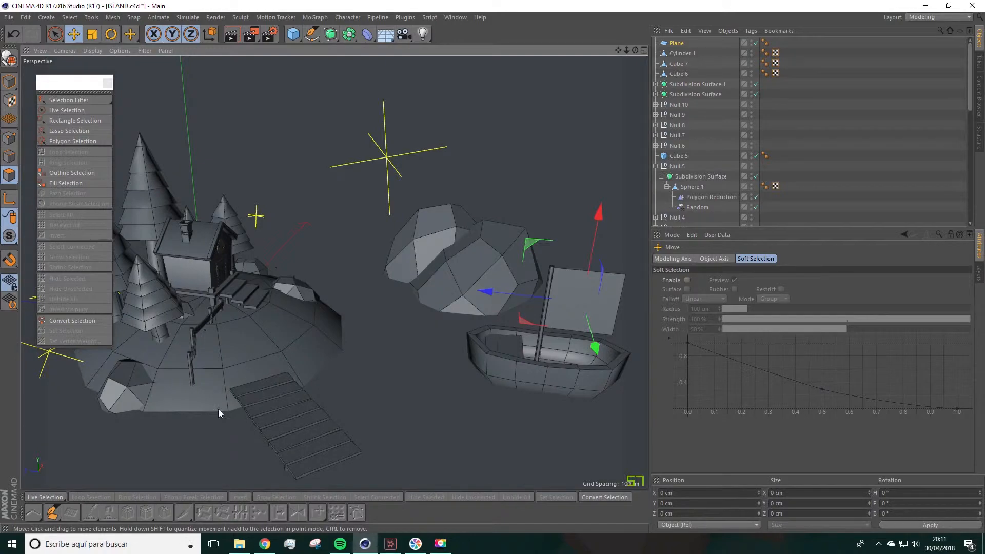
# Make the sail plane editable and switch to selecting its points with Live Selection.
pyautogui.keyDown('alt'); pyautogui.moveTo(497, 381); pyautogui.dragTo(359, 358, button='middle'); pyautogui.keyUp('alt')
pyautogui.scroll(3, 421, 301)
pyautogui.keyDown('alt'); pyautogui.moveTo(417, 318); pyautogui.dragTo(422, 312); pyautogui.keyUp('alt')
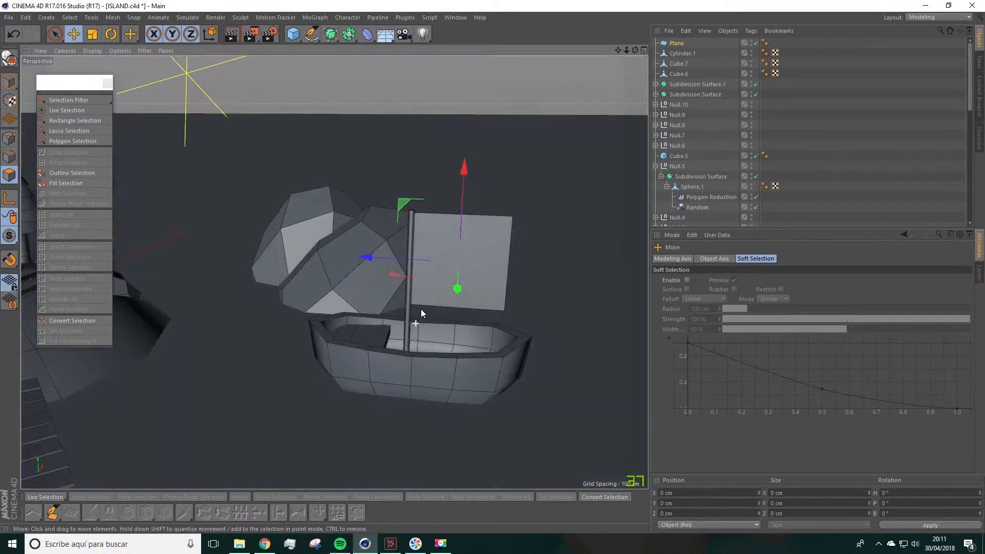
pyautogui.scroll(3, 435, 294)
pyautogui.keyDown('alt'); pyautogui.moveTo(426, 253); pyautogui.dragTo(429, 249); pyautogui.keyUp('alt')
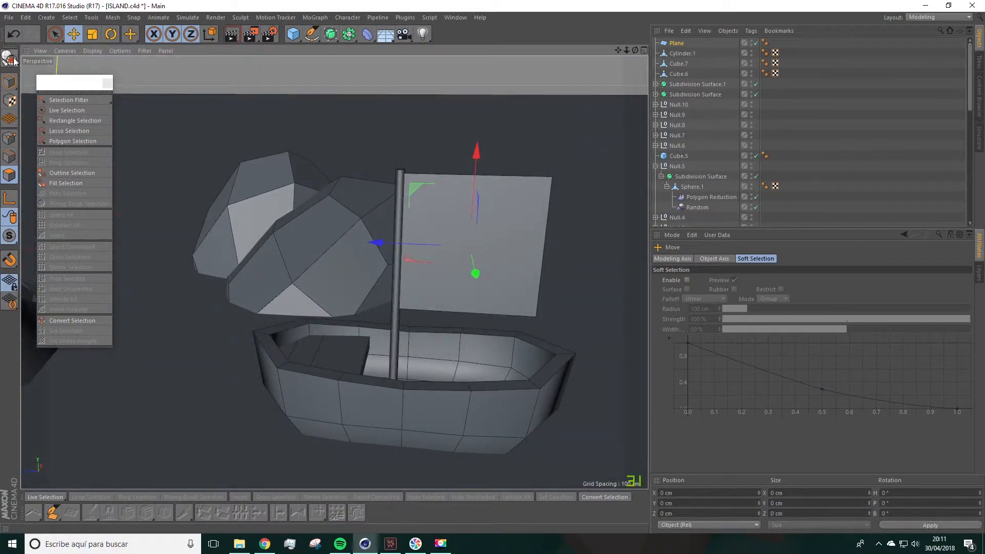
pyautogui.press('c')
pyautogui.click(9, 138)
pyautogui.press('space')
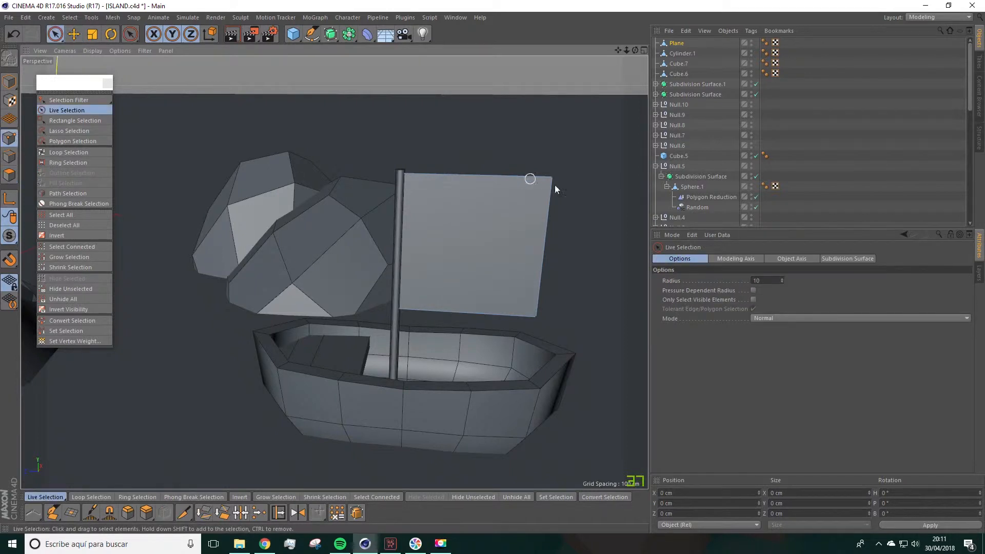
# Select the sail's two outer corner points and scale them vertically together to form a triangular sail.
pyautogui.moveTo(534, 315); pyautogui.dragTo(536, 313)
pyautogui.press('t')
pyautogui.moveTo(554, 163); pyautogui.dragTo(566, 249)
pyautogui.keyDown('alt'); pyautogui.moveTo(502, 272); pyautogui.dragTo(465, 237); pyautogui.keyUp('alt')
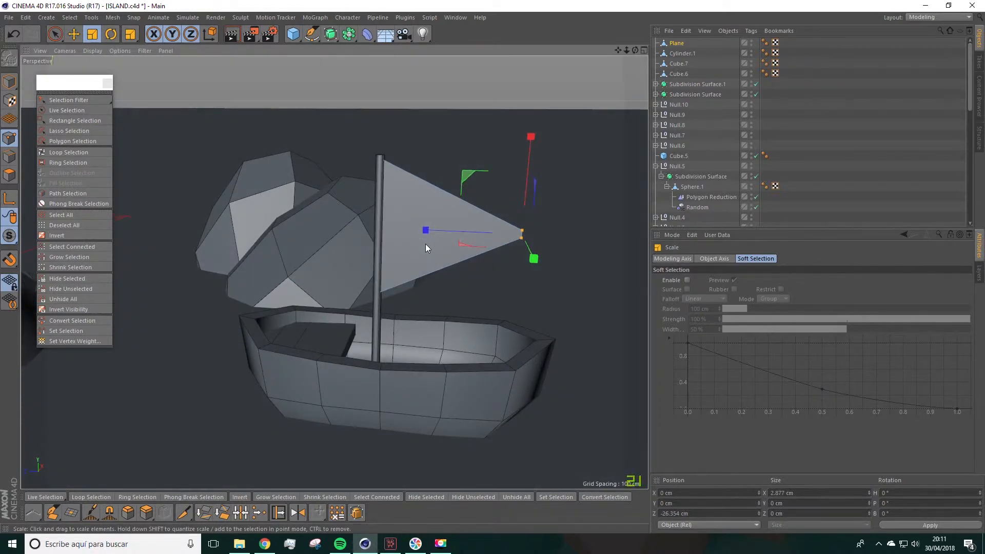
# Move the sail's tip points closer to the mast, to about -4.6 cm in Z.
pyautogui.press('e')
pyautogui.moveTo(443, 242); pyautogui.dragTo(367, 233)
pyautogui.keyDown('alt'); pyautogui.moveTo(367, 234); pyautogui.dragTo(279, 260); pyautogui.keyUp('alt')
pyautogui.scroll(-3, 279, 259)
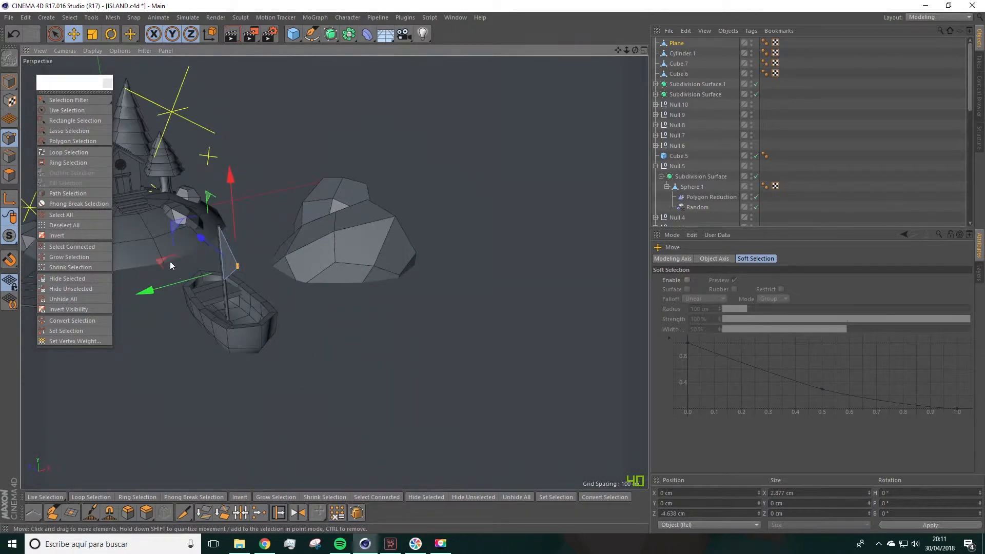
# Offset the sail's tip points sideways to about -13.1 cm in Y so the sail stands at an angle.
pyautogui.moveTo(149, 291); pyautogui.dragTo(173, 289)
pyautogui.keyDown('alt'); pyautogui.moveTo(334, 298); pyautogui.dragTo(365, 301); pyautogui.keyUp('alt')
pyautogui.click(365, 301)
pyautogui.scroll(5, 242, 243)
pyautogui.scroll(-5, 429, 228)
pyautogui.hotkey('ctrl', 'z')
pyautogui.hotkey('ctrl', 'z')
pyautogui.moveTo(328, 287); pyautogui.dragTo(337, 283)
pyautogui.keyDown('alt'); pyautogui.moveTo(418, 277); pyautogui.dragTo(359, 307); pyautogui.keyUp('alt')
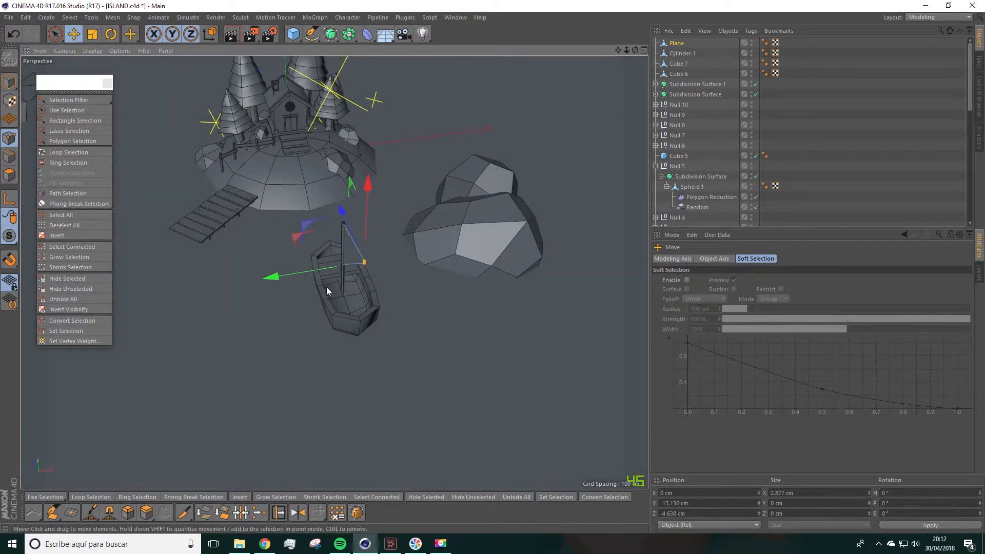
# Group the boat's hull, seat, mast and sail under one null.
pyautogui.click(681, 75)
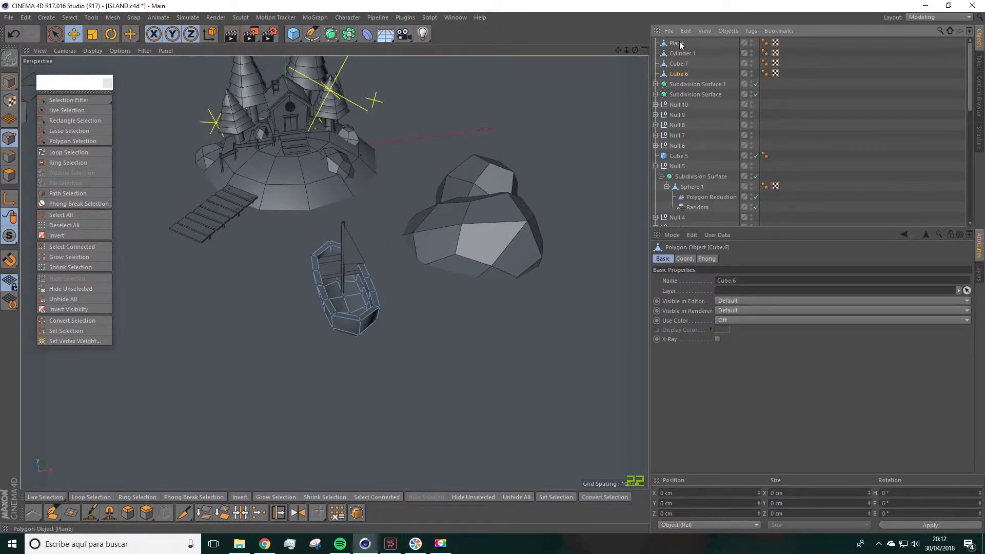
pyautogui.keyDown('shift'); pyautogui.click(681, 44); pyautogui.keyUp('shift')
pyautogui.rightClick(677, 60)
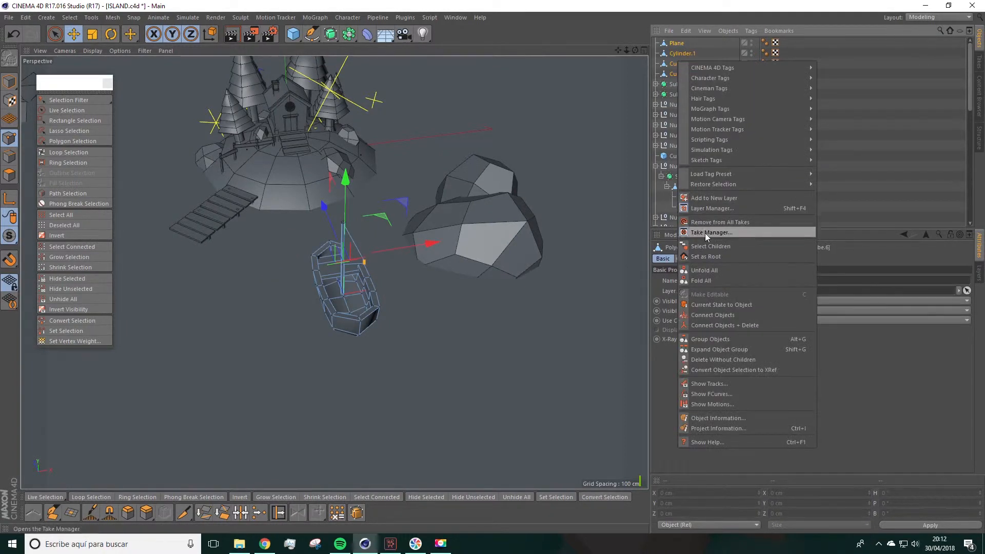
pyautogui.click(703, 339)
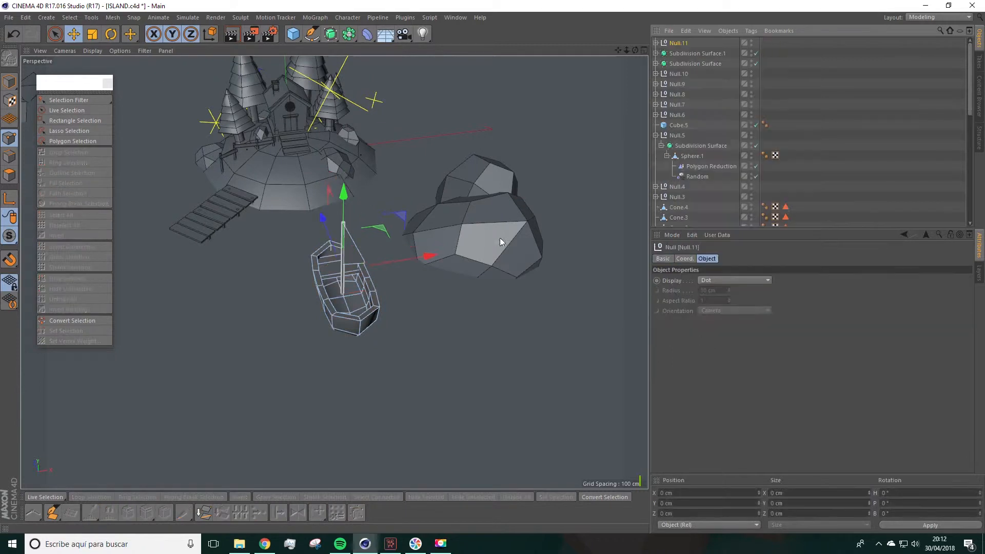
pyautogui.click(111, 34)
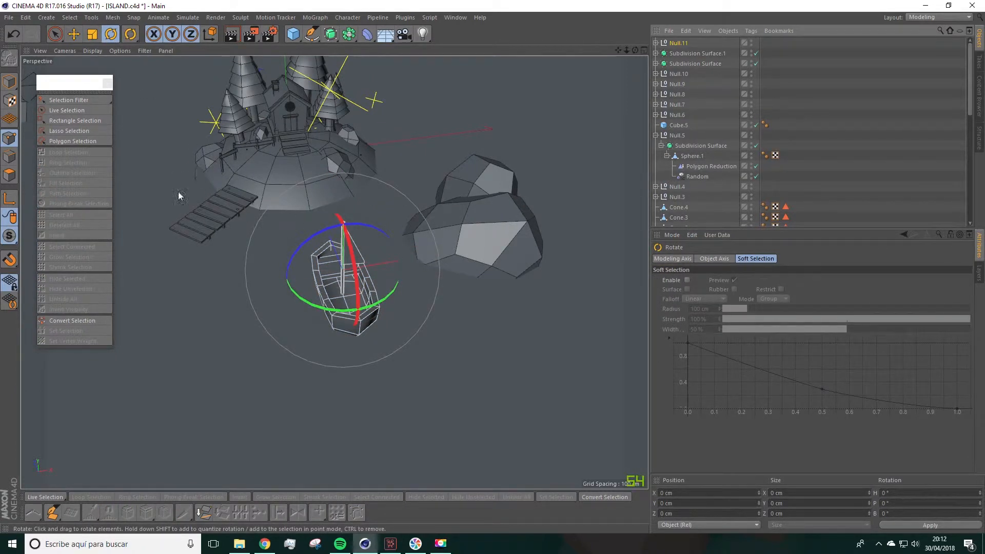
pyautogui.keyDown('alt'); pyautogui.moveTo(514, 347); pyautogui.dragTo(333, 296); pyautogui.keyUp('alt')
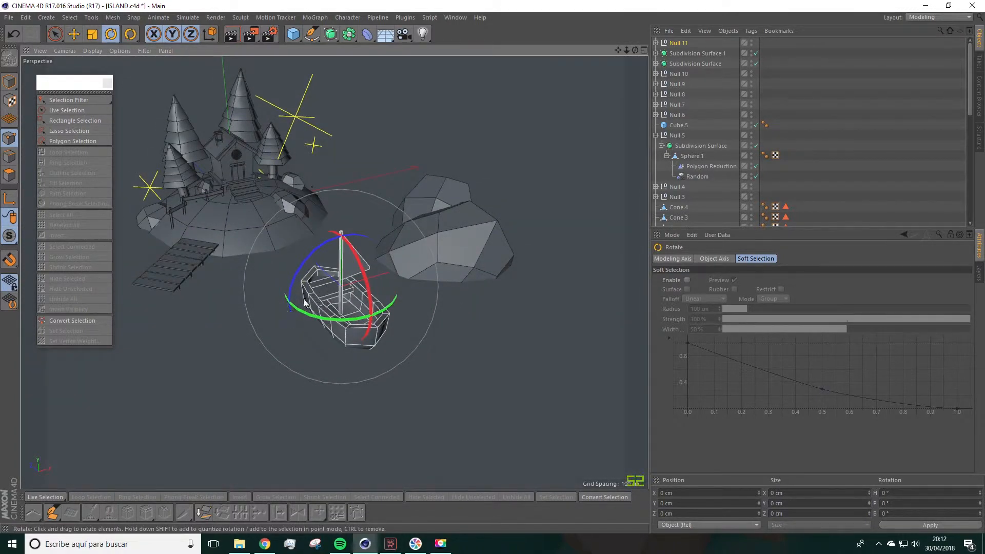
# Add a cube and move it along Z from the island toward the boat.
pyautogui.click(293, 34)
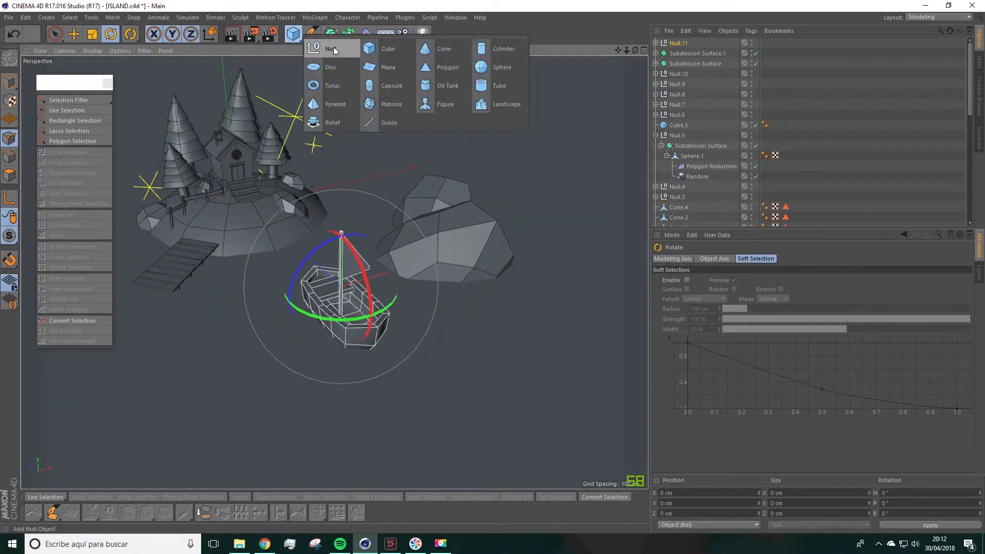
pyautogui.click(369, 55)
pyautogui.keyDown('alt'); pyautogui.moveTo(347, 184); pyautogui.dragTo(436, 187); pyautogui.keyUp('alt')
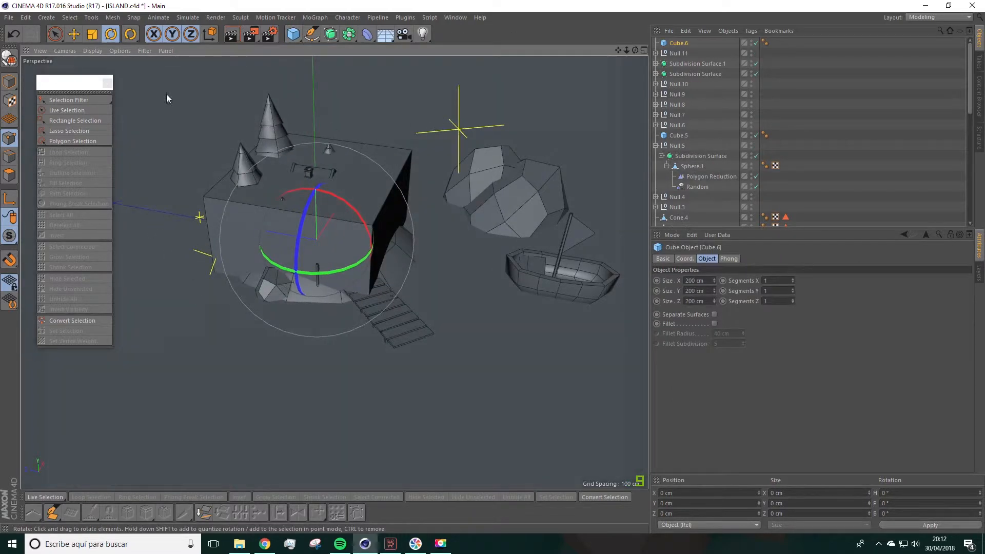
pyautogui.click(75, 35)
pyautogui.moveTo(234, 225); pyautogui.dragTo(380, 270)
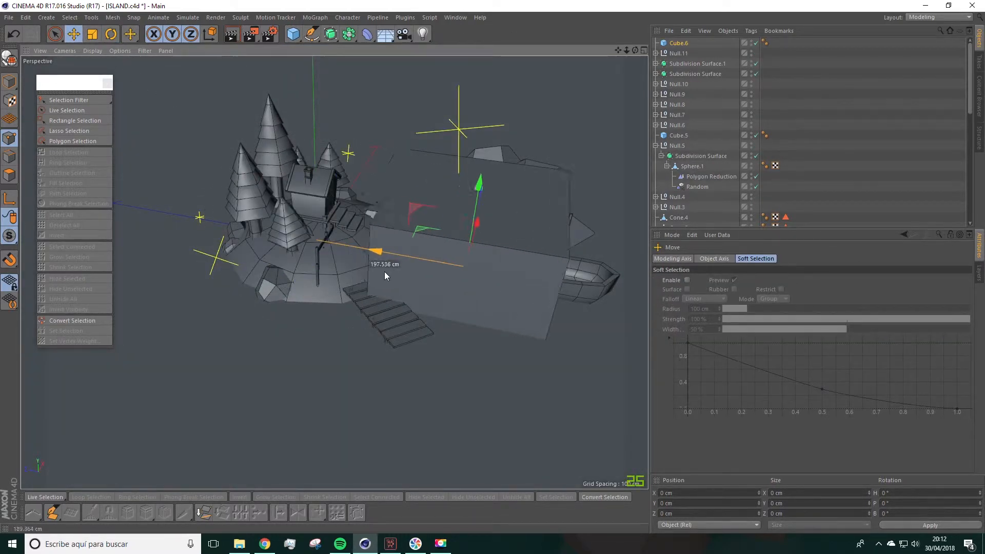
# Scale the cube down to a small block beside the boat and make it editable.
pyautogui.click(93, 35)
pyautogui.moveTo(197, 113); pyautogui.dragTo(194, 5)
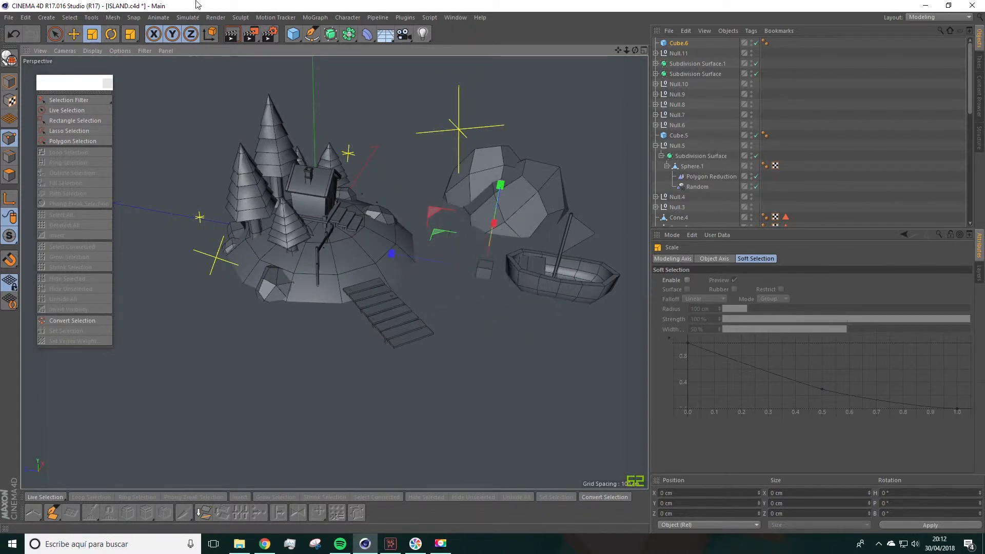
pyautogui.press('s')
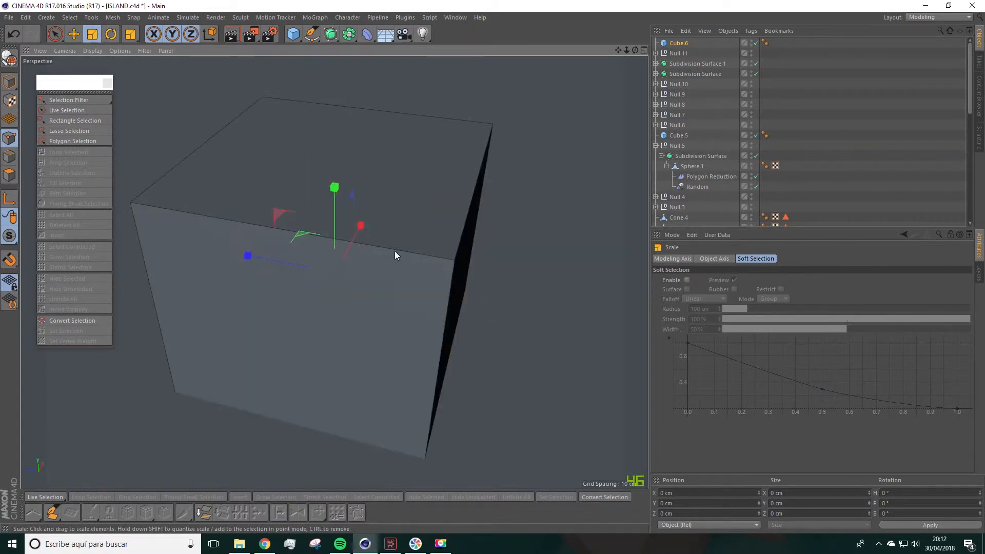
pyautogui.scroll(-5, 398, 255)
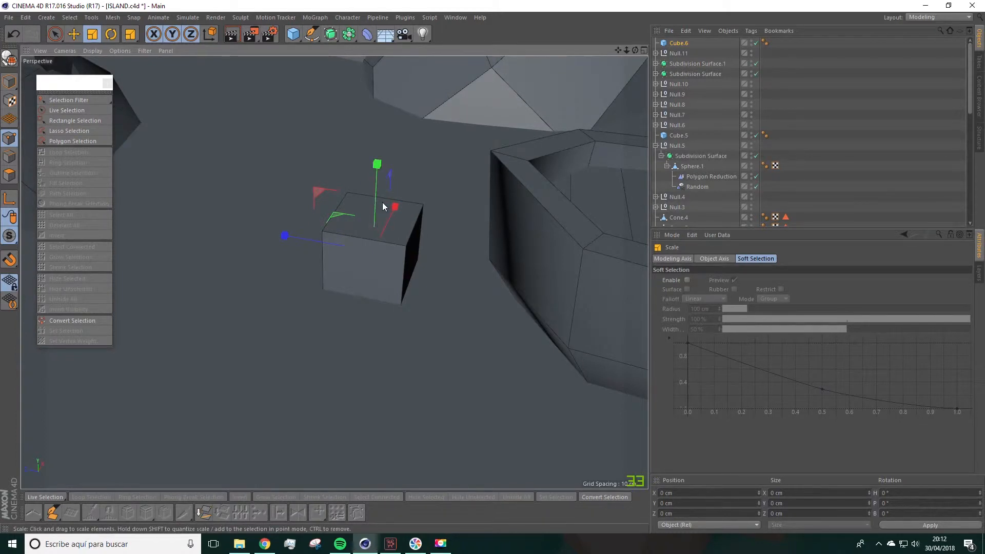
pyautogui.click(11, 62)
pyautogui.click(75, 35)
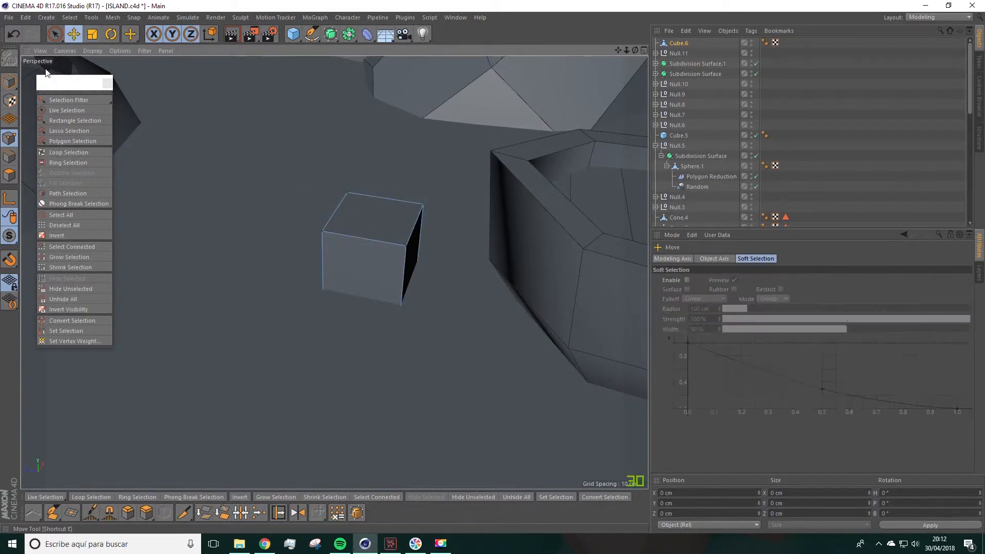
# Switch to model mode, stretch the block vertically into a post and raise it to about 68.3 cm in Y.
pyautogui.click(14, 83)
pyautogui.click(91, 38)
pyautogui.moveTo(376, 166)
pyautogui.mouseDown()
pyautogui.moveTo(379, 155)
pyautogui.moveTo(384, 166)
pyautogui.mouseUp()
pyautogui.scroll(-5, 404, 237)
pyautogui.scroll(-5, 407, 229)
pyautogui.moveTo(408, 229); pyautogui.dragTo(122, 234)
pyautogui.moveTo(403, 152); pyautogui.dragTo(408, 105)
pyautogui.moveTo(411, 57); pyautogui.dragTo(411, 54)
pyautogui.click(75, 37)
pyautogui.moveTo(405, 144); pyautogui.dragTo(403, 88)
# Scale the post to about 2.1 cm thick and stretch it to about 75 cm tall.
pyautogui.scroll(2, 291, 103)
pyautogui.click(93, 34)
pyautogui.moveTo(352, 252); pyautogui.dragTo(190, 310)
pyautogui.scroll(2, 304, 305)
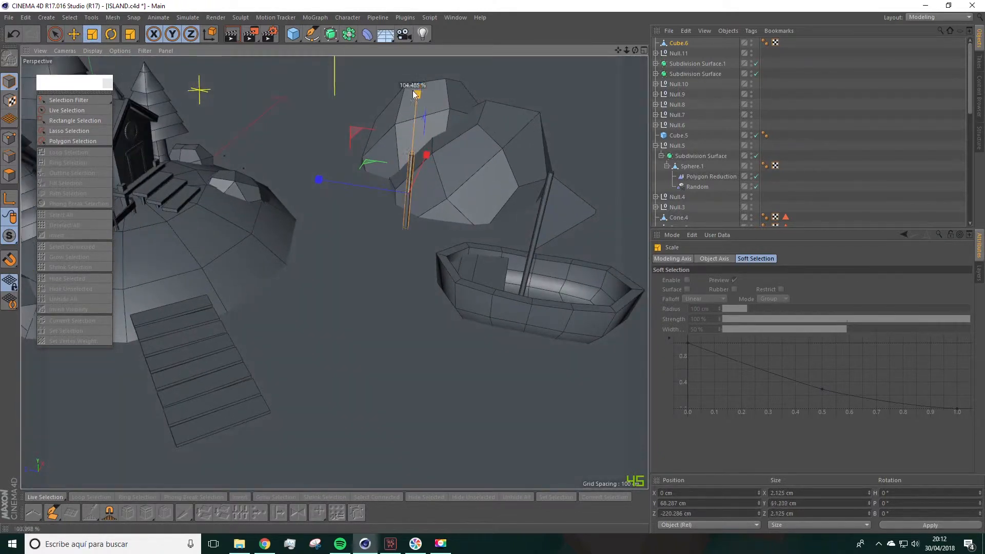
pyautogui.moveTo(419, 61); pyautogui.dragTo(420, 56)
pyautogui.keyDown('alt'); pyautogui.moveTo(417, 143); pyautogui.dragTo(381, 142); pyautogui.keyUp('alt')
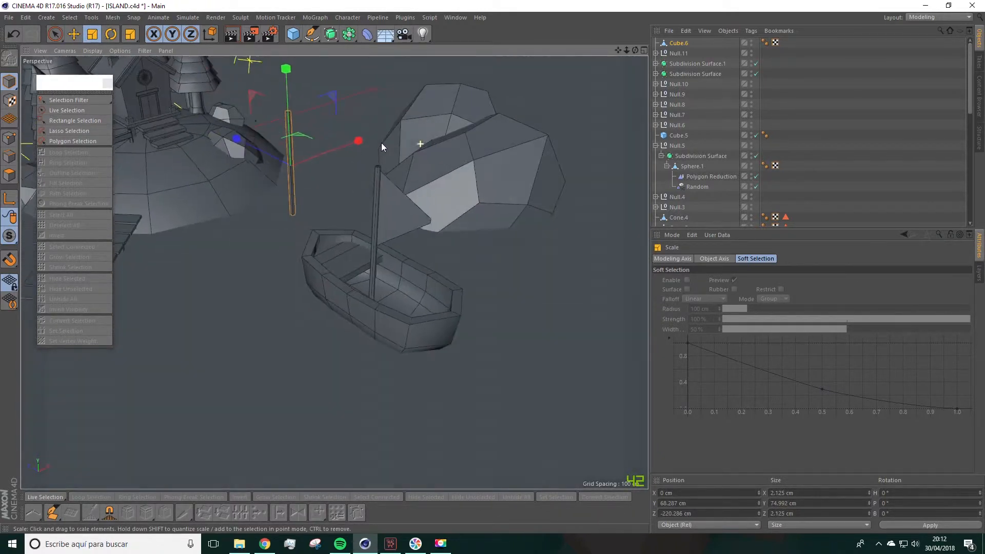
# Shorten the post to about 43.3 cm tall.
pyautogui.keyDown('alt'); pyautogui.moveTo(381, 143); pyautogui.dragTo(392, 160, button='middle'); pyautogui.keyUp('alt')
pyautogui.scroll(3, 316, 208)
pyautogui.scroll(1, 316, 207)
pyautogui.moveTo(288, 77); pyautogui.dragTo(287, 105)
pyautogui.scroll(-4, 352, 236)
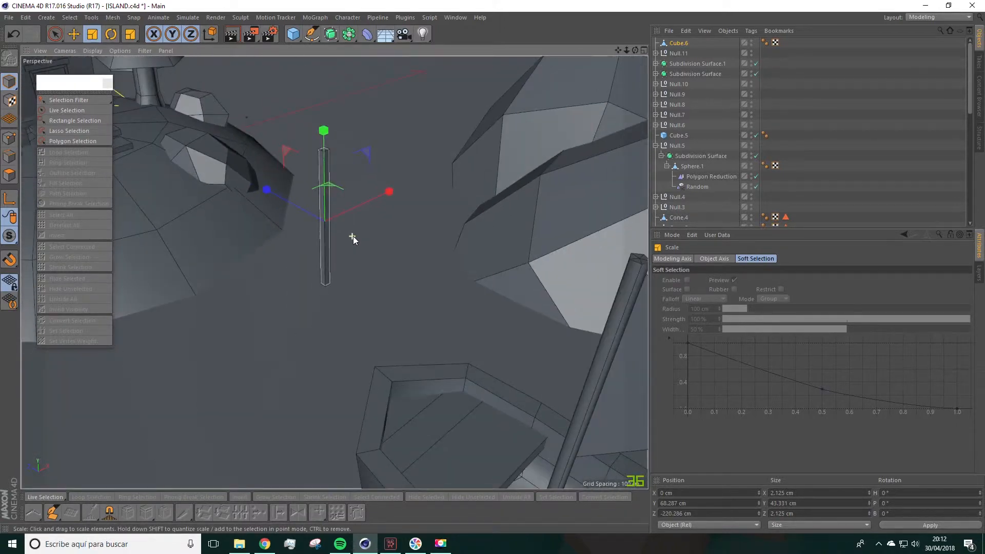
pyautogui.scroll(-2, 380, 241)
# Move the post over the boat, to about 45.8 cm in Y and -276.9 cm in Z.
pyautogui.keyDown('alt'); pyautogui.moveTo(400, 244); pyautogui.dragTo(421, 228); pyautogui.keyUp('alt')
pyautogui.click(74, 34)
pyautogui.keyDown('alt'); pyautogui.moveTo(179, 101); pyautogui.dragTo(308, 230); pyautogui.keyUp('alt')
pyautogui.moveTo(362, 115); pyautogui.dragTo(361, 159)
pyautogui.scroll(2, 378, 269)
pyautogui.keyDown('alt'); pyautogui.moveTo(366, 276); pyautogui.dragTo(417, 266); pyautogui.keyUp('alt')
pyautogui.moveTo(348, 133); pyautogui.dragTo(348, 122)
pyautogui.scroll(5, 347, 149)
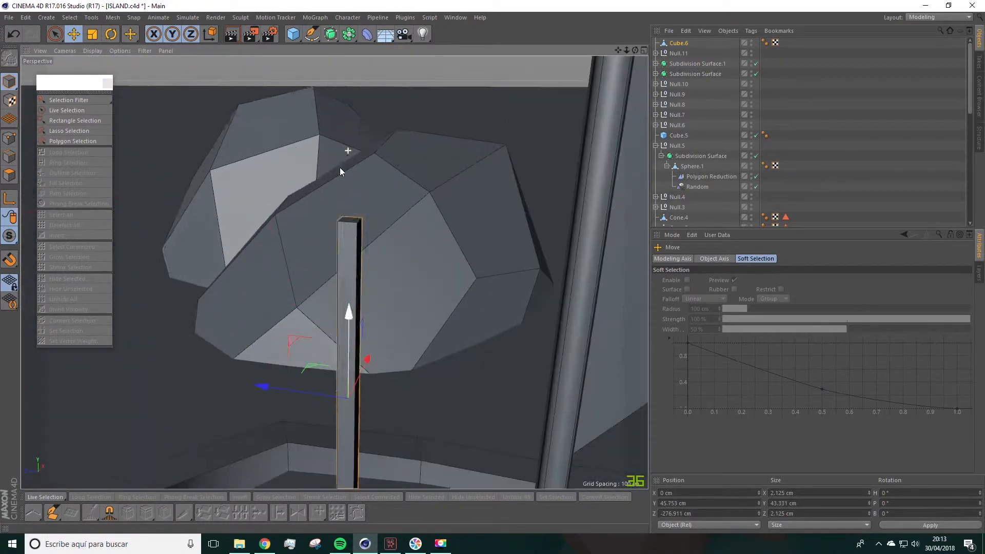
# Select the post's top face and Extrude Inner it outward with an offset of about -3.01 cm.
pyautogui.click(9, 175)
pyautogui.click(354, 220)
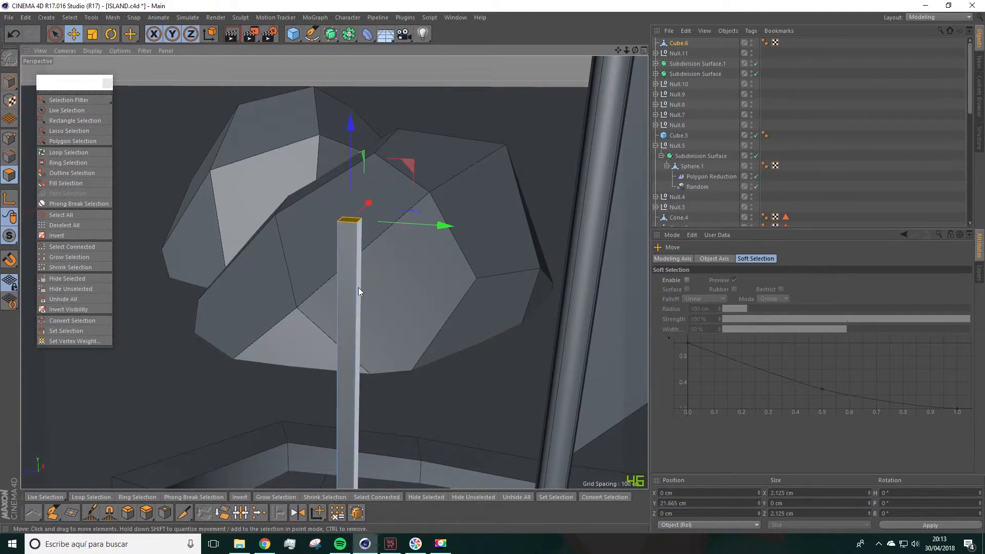
pyautogui.keyDown('alt'); pyautogui.moveTo(353, 291); pyautogui.dragTo(286, 307); pyautogui.keyUp('alt')
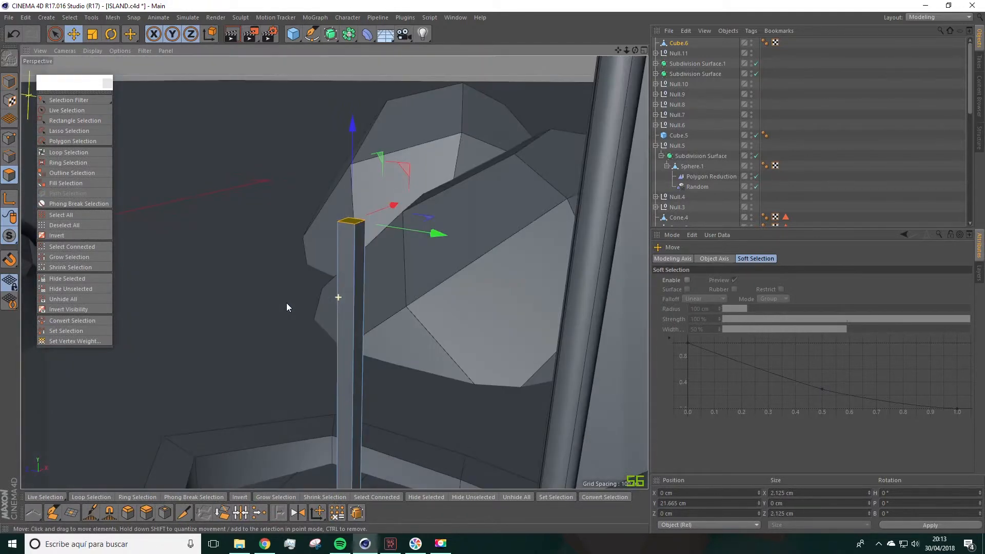
pyautogui.rightClick(354, 224)
pyautogui.click(376, 319)
pyautogui.moveTo(385, 319); pyautogui.dragTo(382, 318)
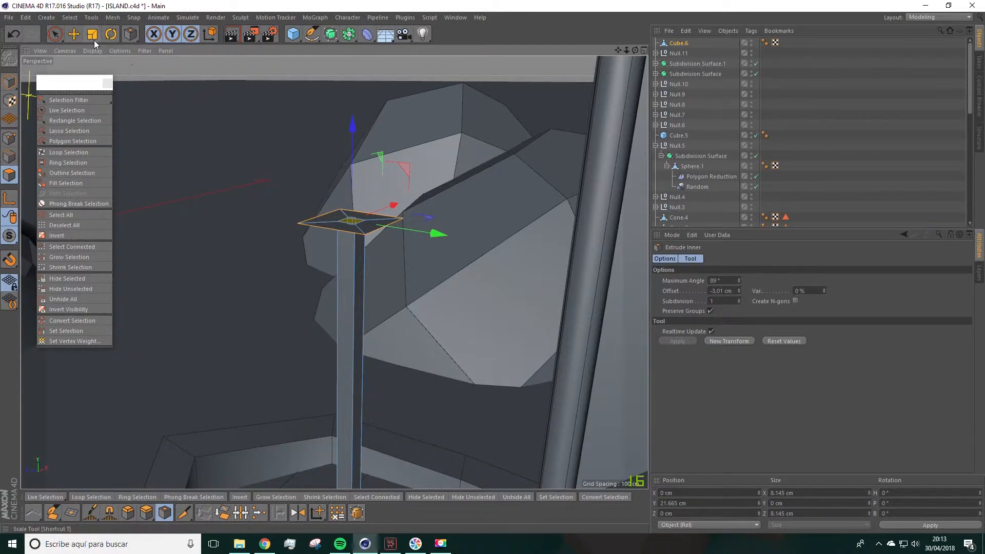
# Scale the enlarged top face in X to about 3.9 cm.
pyautogui.click(94, 40)
pyautogui.keyDown('alt'); pyautogui.moveTo(199, 183); pyautogui.dragTo(273, 151); pyautogui.keyUp('alt')
pyautogui.moveTo(351, 218); pyautogui.dragTo(328, 228)
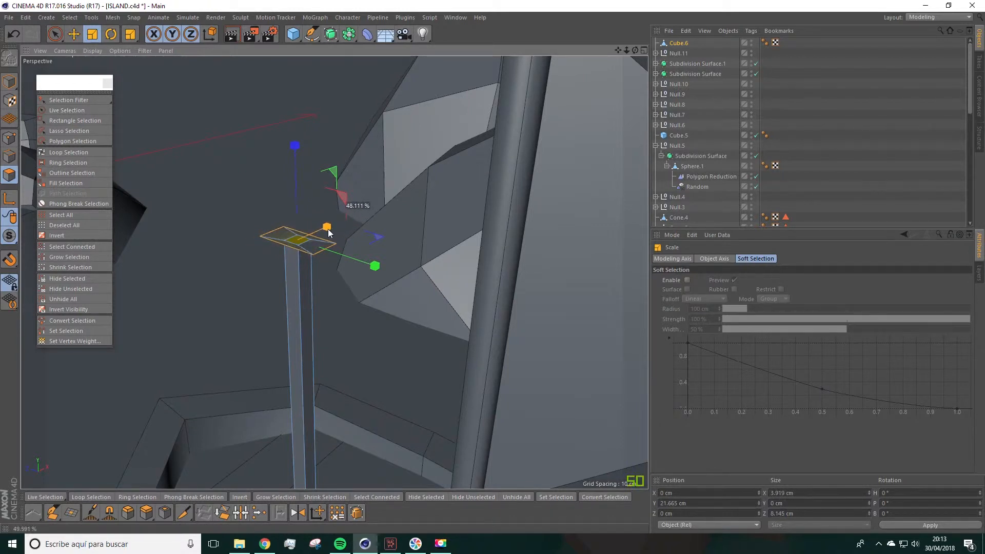
# Extrude the top face upward about 16.4 cm to form a paddle blade.
pyautogui.click(146, 512)
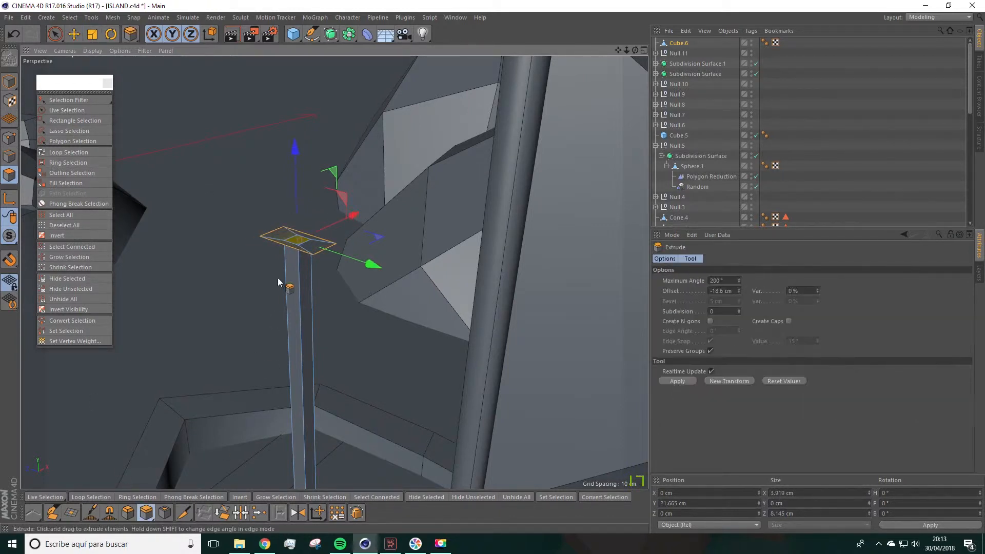
pyautogui.click(57, 33)
pyautogui.click(147, 512)
pyautogui.moveTo(203, 408); pyautogui.dragTo(373, 401)
pyautogui.scroll(-4, 226, 346)
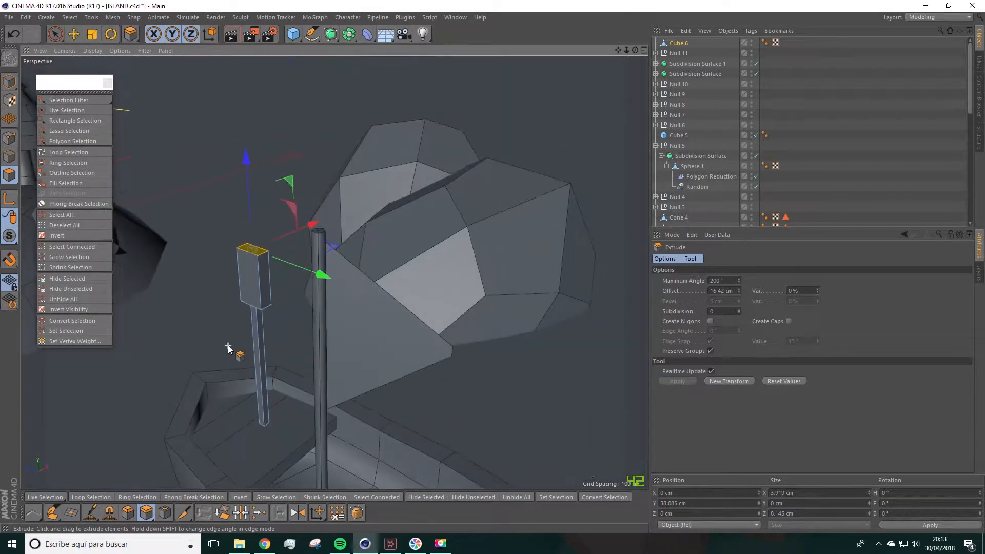
# Select the blade's opposite side faces and scale them in X to about 3.1 cm apart.
pyautogui.keyDown('alt'); pyautogui.moveTo(237, 353); pyautogui.dragTo(225, 359); pyautogui.keyUp('alt')
pyautogui.scroll(5, 247, 263)
pyautogui.keyDown('alt'); pyautogui.moveTo(253, 273); pyautogui.dragTo(308, 315); pyautogui.keyUp('alt')
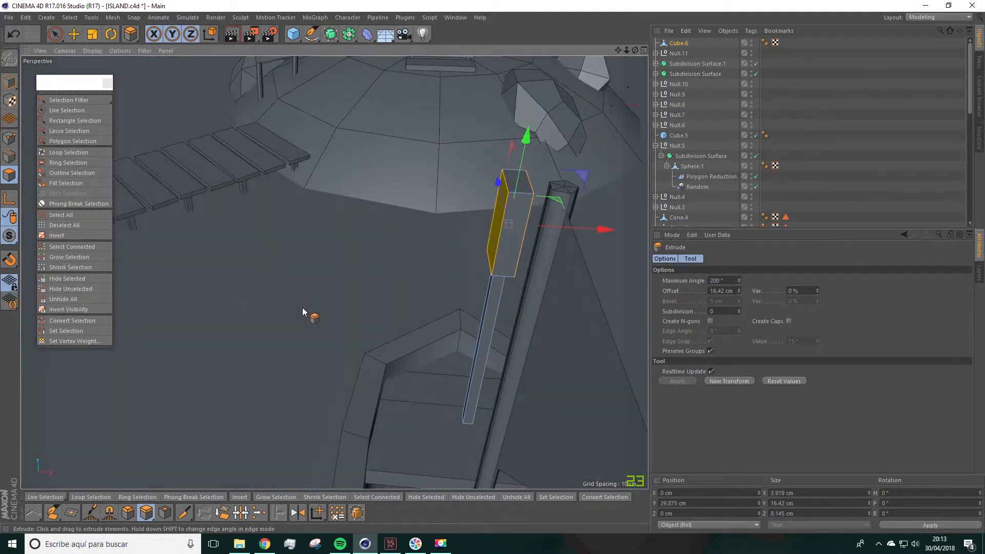
pyautogui.press('t')
pyautogui.moveTo(595, 228); pyautogui.dragTo(546, 251)
pyautogui.keyDown('alt'); pyautogui.moveTo(510, 281); pyautogui.dragTo(383, 246); pyautogui.keyUp('alt')
# Taper the blade by scaling its top face in Z to about 3.2 cm.
pyautogui.click(362, 264)
pyautogui.scroll(-5, 361, 282)
pyautogui.keyDown('alt'); pyautogui.moveTo(362, 291); pyautogui.dragTo(477, 236); pyautogui.keyUp('alt')
pyautogui.moveTo(411, 288); pyautogui.dragTo(354, 286)
pyautogui.keyDown('alt'); pyautogui.moveTo(367, 297); pyautogui.dragTo(398, 300); pyautogui.keyUp('alt')
# Ring-select the blade's long vertical edges and connect them with an edge loop around the middle.
pyautogui.click(61, 163)
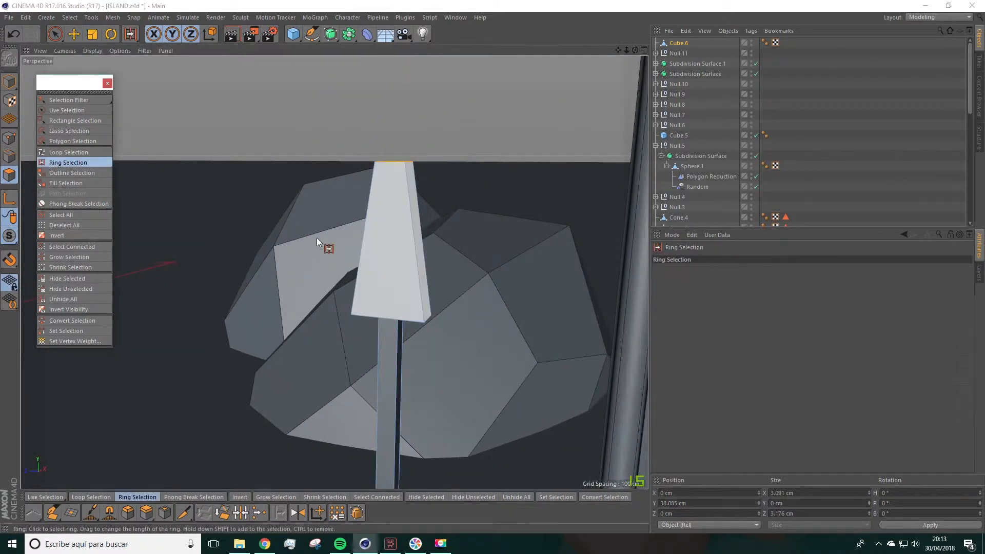
pyautogui.click(10, 157)
pyautogui.click(366, 231)
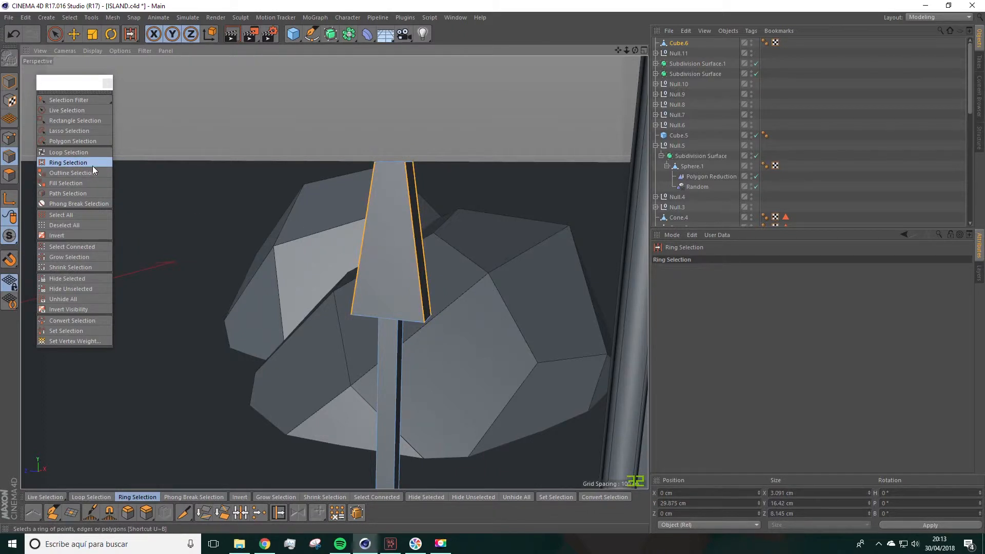
pyautogui.rightClick(363, 238)
pyautogui.click(404, 313)
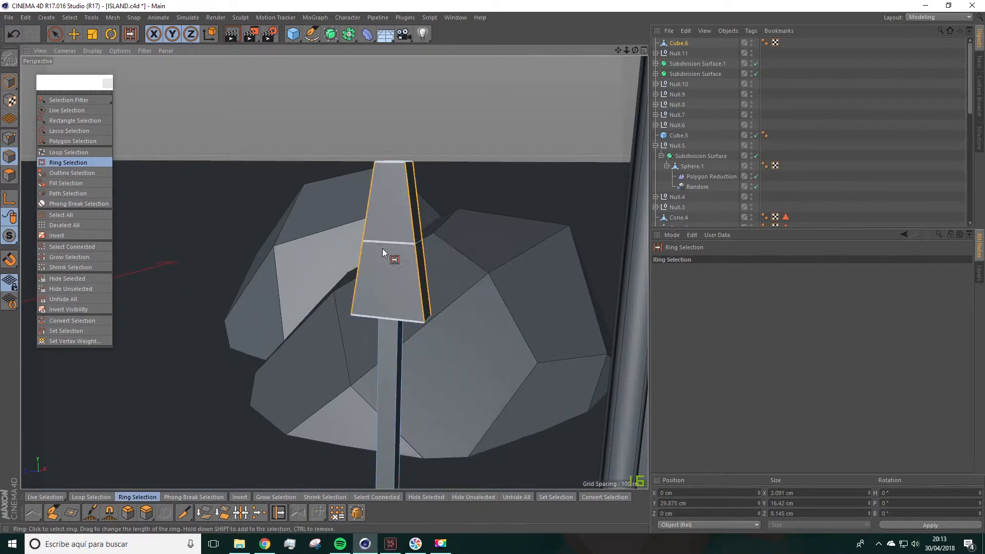
# Select the points of the blade's middle loop and widen them in Z to about 7.5 cm.
pyautogui.click(54, 36)
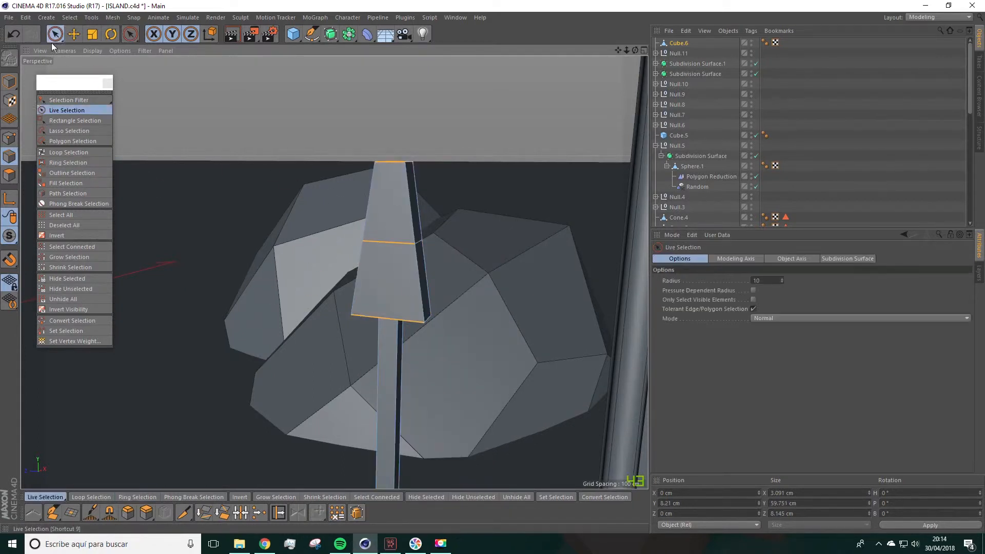
pyautogui.click(319, 233)
pyautogui.click(414, 249)
pyautogui.keyDown('shift'); pyautogui.click(367, 248); pyautogui.keyUp('shift')
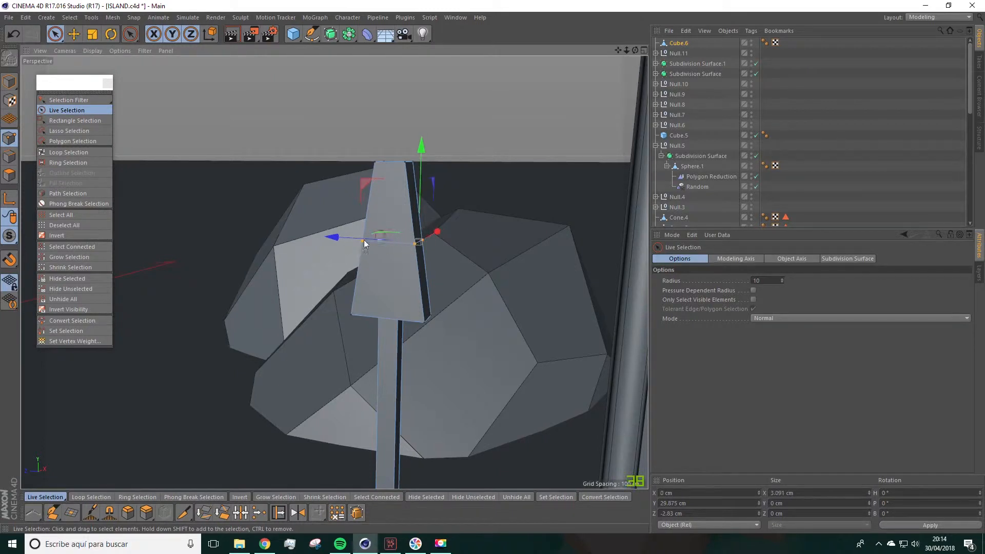
pyautogui.click(93, 34)
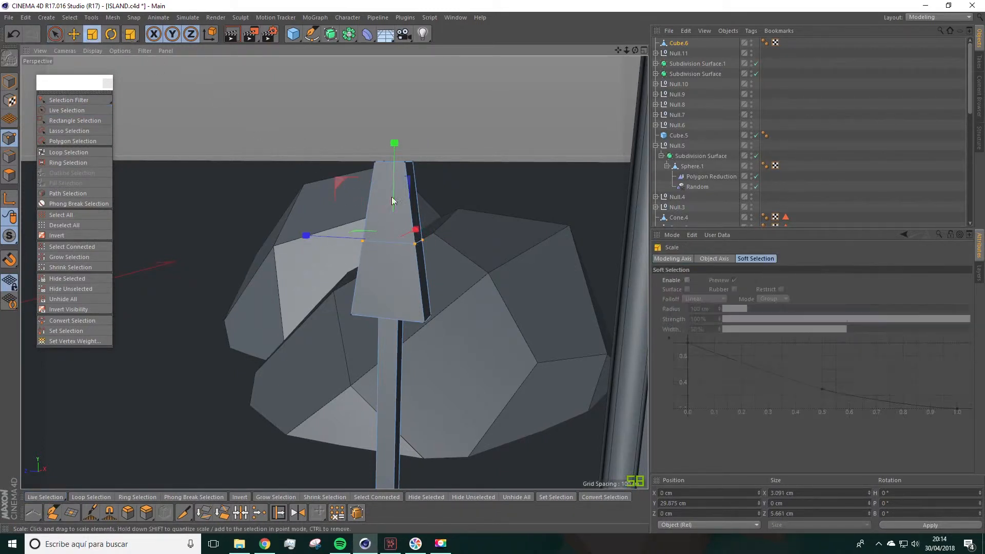
pyautogui.moveTo(337, 236); pyautogui.dragTo(281, 227)
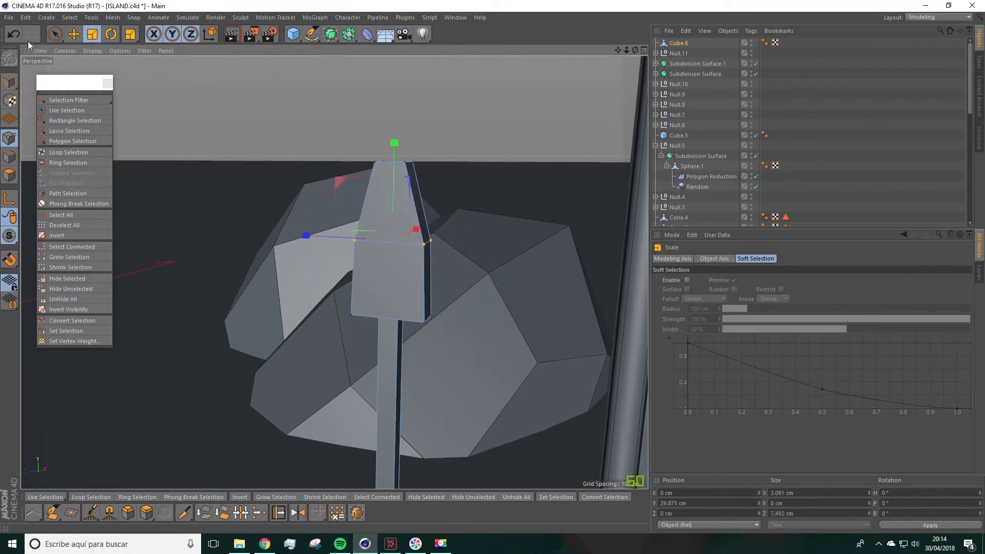
# Raise the middle loop points to about 32.7 cm in Y to form the blade's shoulders.
pyautogui.click(76, 34)
pyautogui.moveTo(392, 143); pyautogui.dragTo(396, 116)
pyautogui.scroll(-6, 390, 266)
pyautogui.keyDown('alt'); pyautogui.moveTo(427, 296); pyautogui.dragTo(360, 309); pyautogui.keyUp('alt')
pyautogui.scroll(-4, 296, 301)
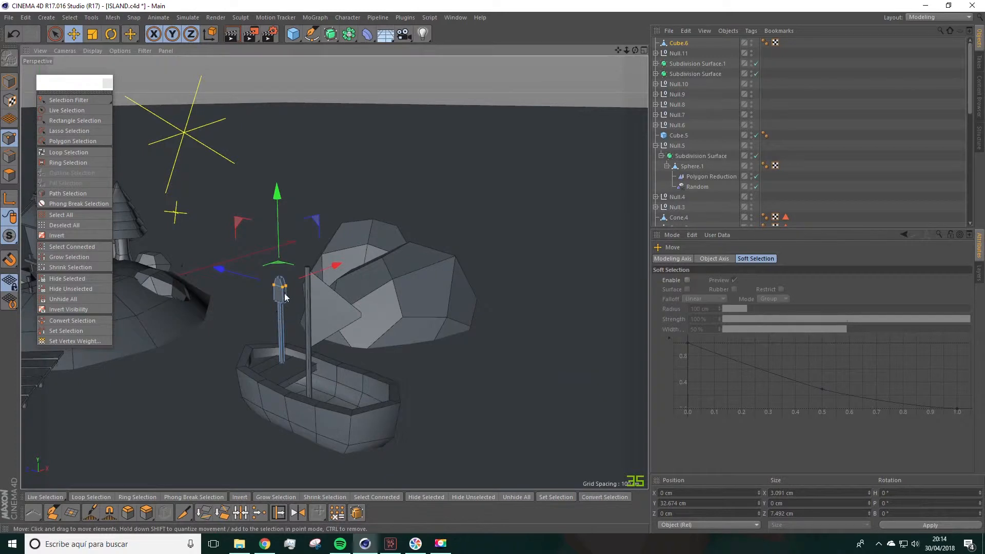
pyautogui.scroll(8, 279, 303)
pyautogui.scroll(-2, 254, 230)
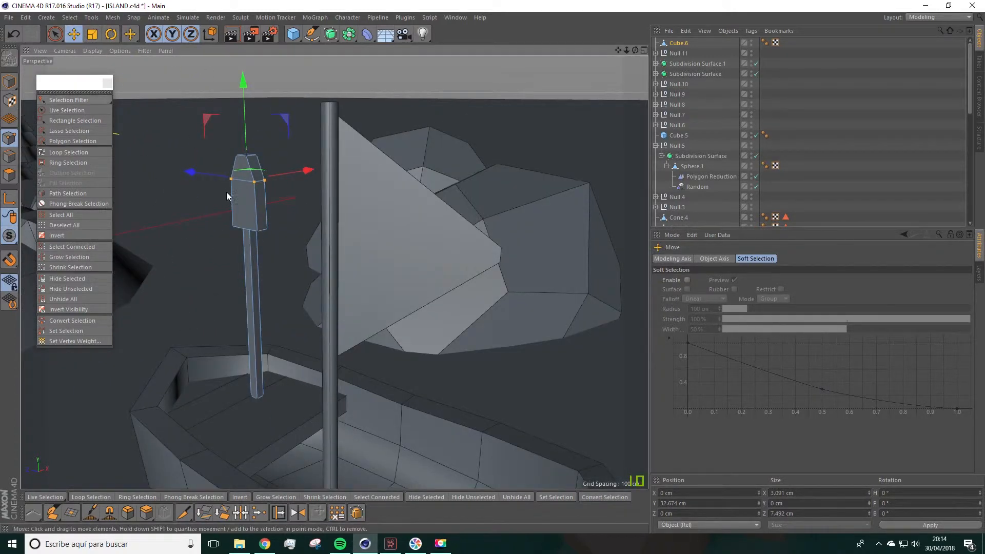
pyautogui.keyDown('alt'); pyautogui.moveTo(227, 192); pyautogui.dragTo(203, 209); pyautogui.keyUp('alt')
pyautogui.keyDown('alt'); pyautogui.moveTo(203, 208); pyautogui.dragTo(300, 199, button='middle'); pyautogui.keyUp('alt')
pyautogui.scroll(6, 159, 261)
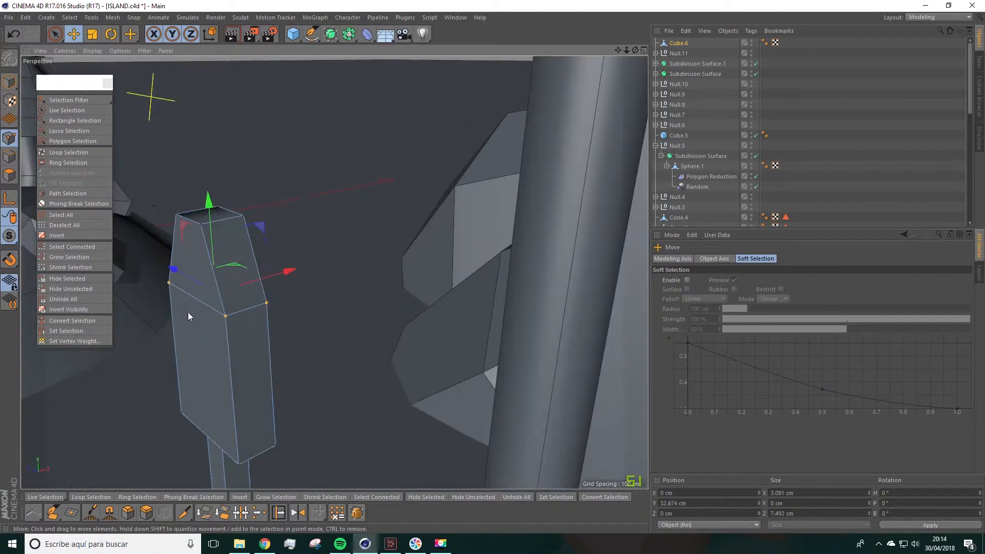
pyautogui.scroll(-2, 187, 312)
# Select the blade's wide faces, switch to model mode and flatten the whole paddle to about 1.34 cm thick in X.
pyautogui.click(10, 175)
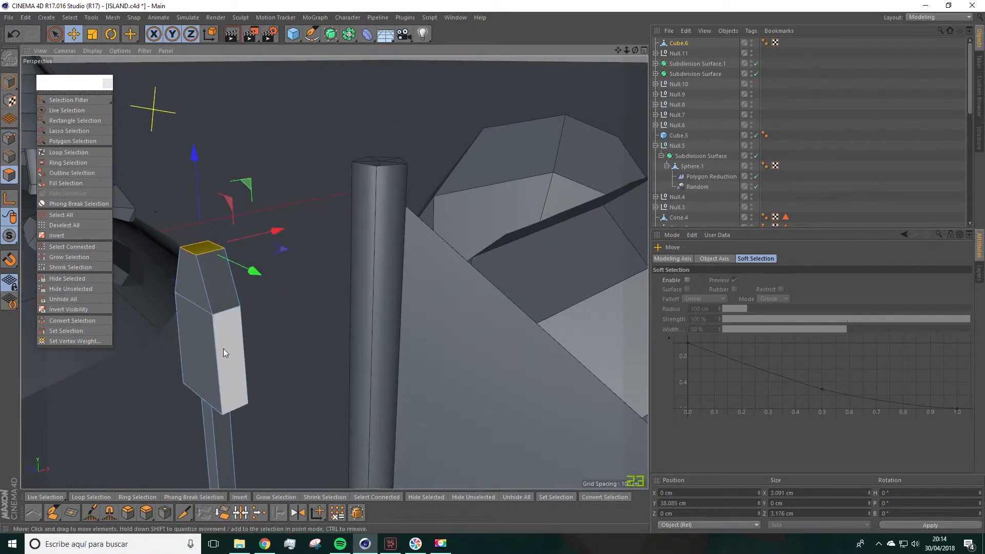
pyautogui.click(193, 291)
pyautogui.keyDown('shift'); pyautogui.click(201, 332); pyautogui.keyUp('shift')
pyautogui.moveTo(268, 305); pyautogui.dragTo(254, 269)
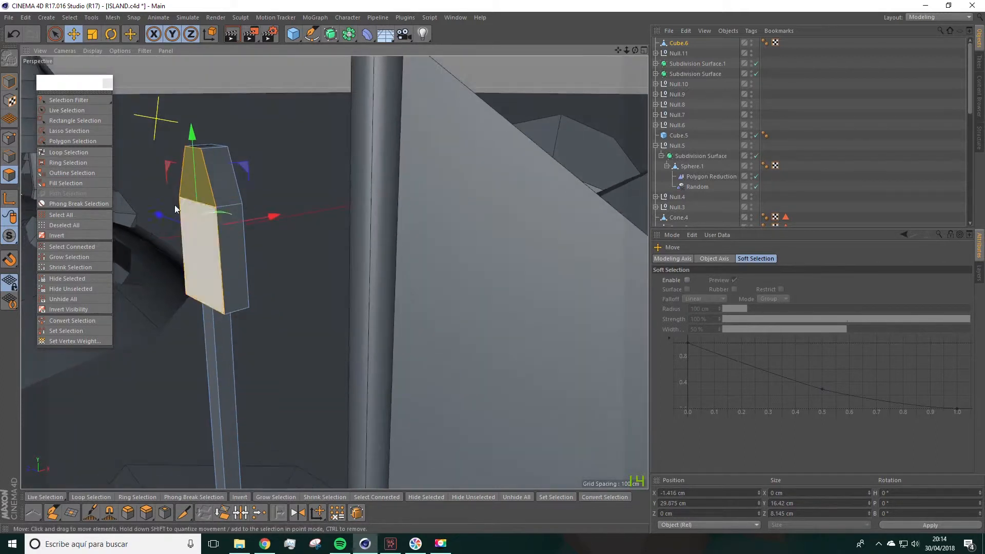
pyautogui.click(92, 34)
pyautogui.click(9, 82)
pyautogui.keyDown('alt'); pyautogui.moveTo(180, 207); pyautogui.dragTo(169, 110); pyautogui.keyUp('alt')
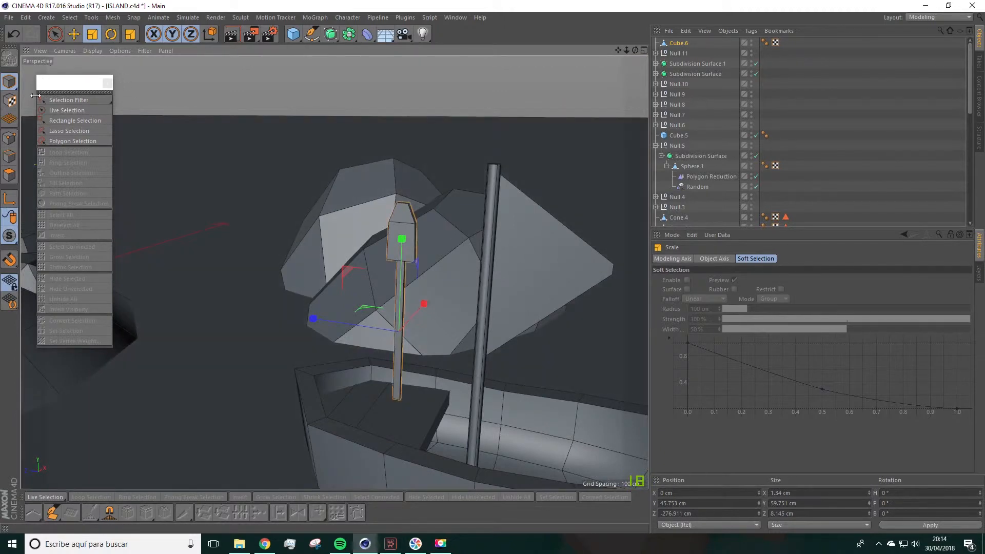
# Adjust the points of the paddle's blade in point mode and clear the point selection.
pyautogui.click(9, 137)
pyautogui.scroll(4, 455, 251)
pyautogui.moveTo(271, 194); pyautogui.dragTo(268, 193)
pyautogui.click(74, 34)
pyautogui.moveTo(356, 100); pyautogui.dragTo(372, 270)
pyautogui.click(306, 255)
pyautogui.keyDown('alt'); pyautogui.moveTo(307, 255); pyautogui.dragTo(364, 262); pyautogui.keyUp('alt')
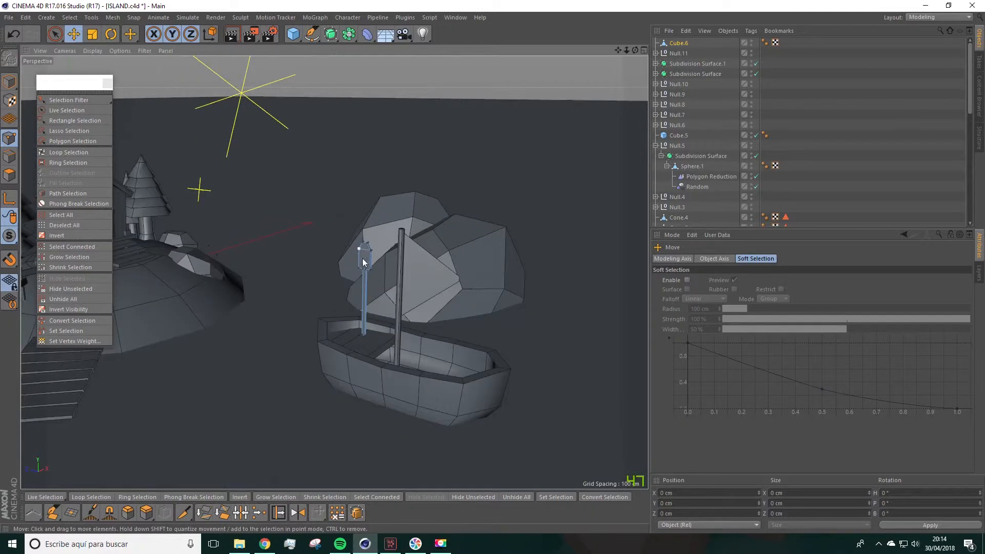
# Tilt the whole paddle outward and move it beside the boat, to about X -23.7, Y 22.2, Z -297 cm.
pyautogui.click(110, 34)
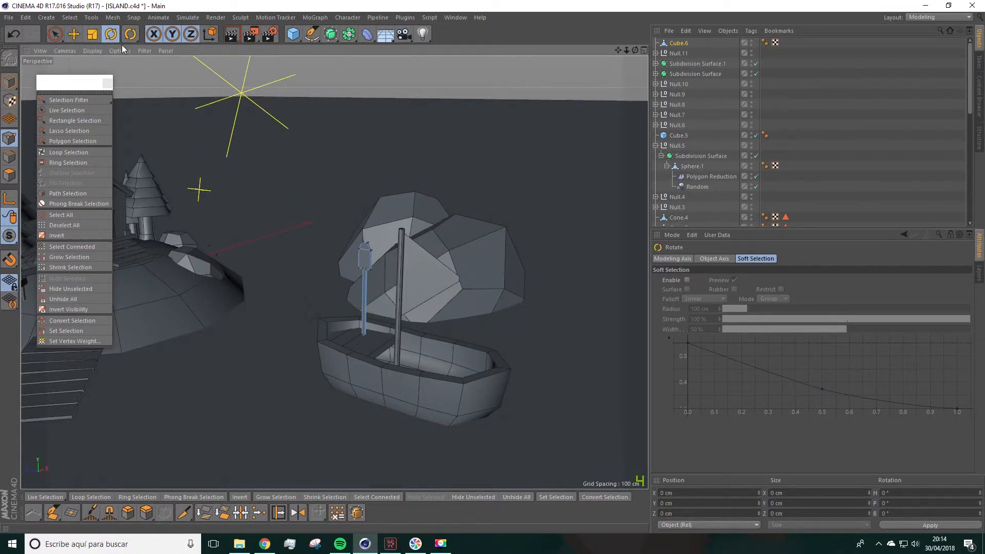
pyautogui.moveTo(335, 276); pyautogui.dragTo(250, 290)
pyautogui.press('e')
pyautogui.moveTo(354, 336); pyautogui.dragTo(294, 356)
pyautogui.moveTo(311, 308); pyautogui.dragTo(315, 319)
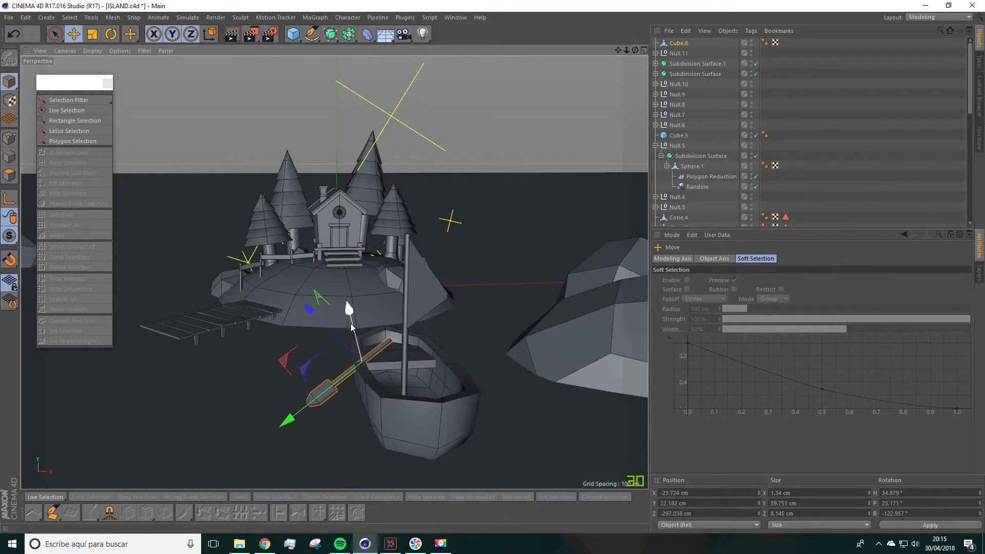
# Rotate the paddle to about H 25°, P 7.4°, B -141.8° and lengthen it to about 75.9 cm.
pyautogui.press('r')
pyautogui.moveTo(392, 285); pyautogui.dragTo(343, 291)
pyautogui.press('t')
pyautogui.moveTo(306, 442); pyautogui.dragTo(293, 465)
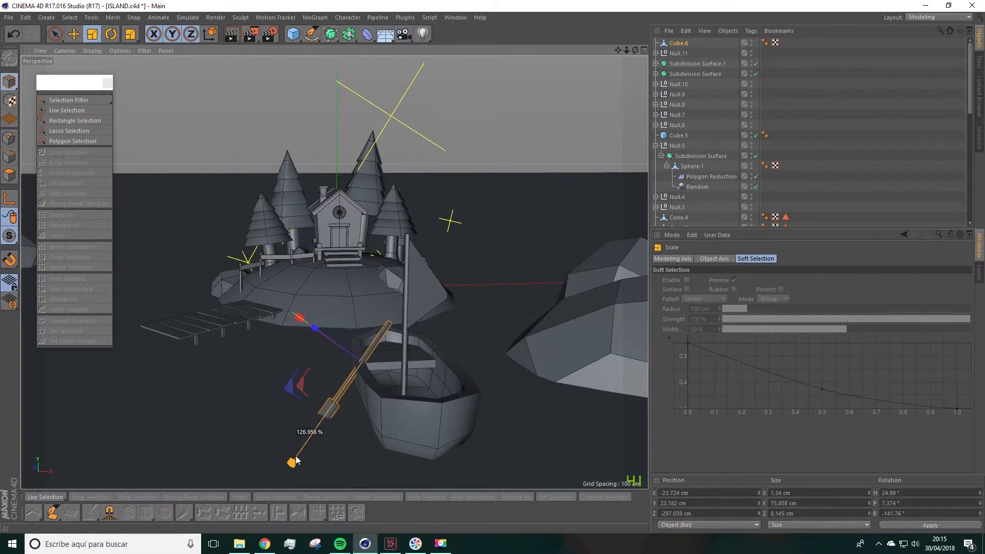
# Move the paddle onto the boat's edge, to about X -27.2, Y 24.9, Z -299 cm.
pyautogui.press('e')
pyautogui.moveTo(314, 439); pyautogui.dragTo(314, 434)
pyautogui.keyDown('alt'); pyautogui.moveTo(298, 362); pyautogui.dragTo(417, 389); pyautogui.keyUp('alt')
pyautogui.moveTo(418, 461); pyautogui.dragTo(325, 403)
pyautogui.keyDown('alt'); pyautogui.moveTo(339, 382); pyautogui.dragTo(285, 325, button='middle'); pyautogui.keyUp('alt')
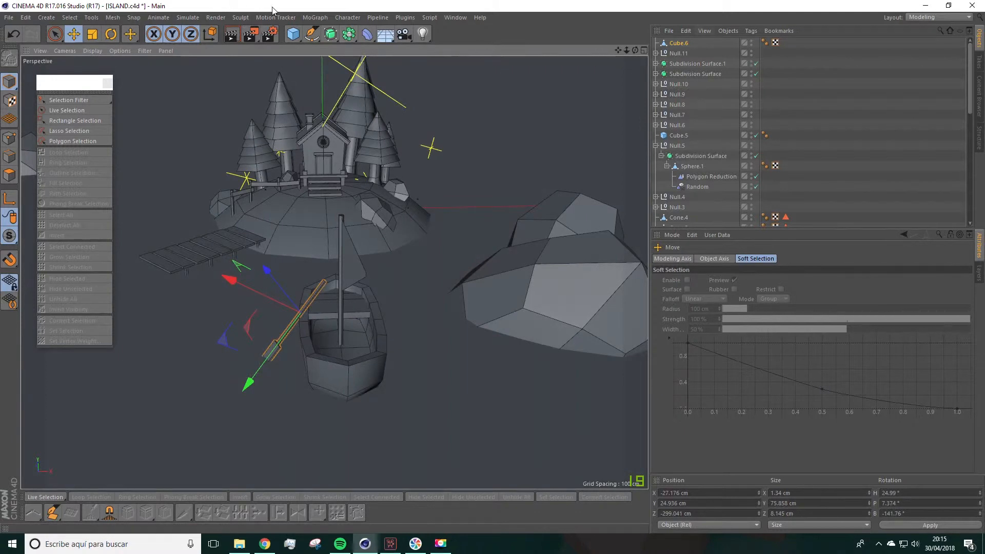
# Add a Symmetry object and nest the paddle in it to mirror it to the boat's other side.
pyautogui.click(349, 34)
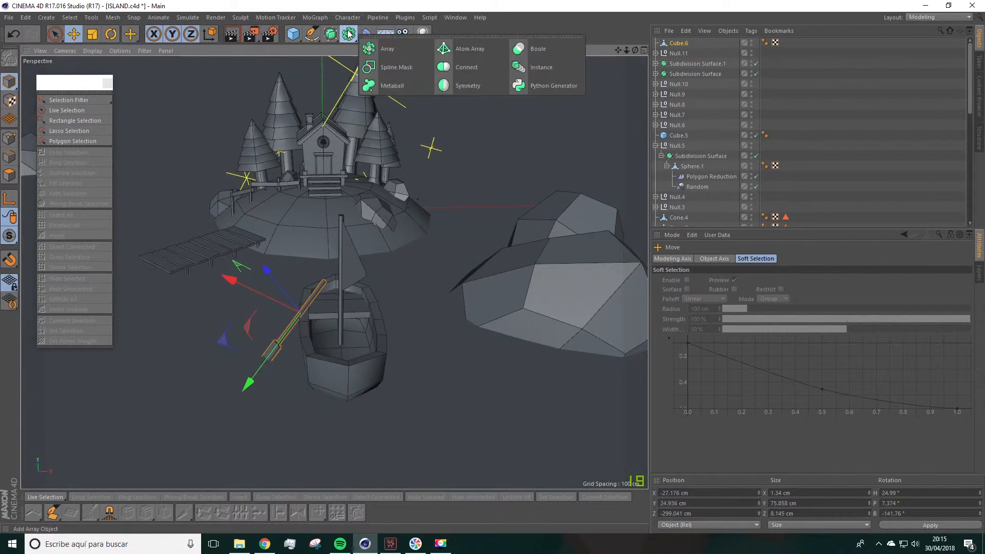
pyautogui.click(467, 87)
pyautogui.moveTo(685, 55); pyautogui.dragTo(684, 45)
pyautogui.keyDown('alt'); pyautogui.moveTo(410, 303); pyautogui.dragTo(359, 326); pyautogui.keyUp('alt')
# Make the Symmetry object editable and select the resulting paddle mesh inside it.
pyautogui.click(682, 43)
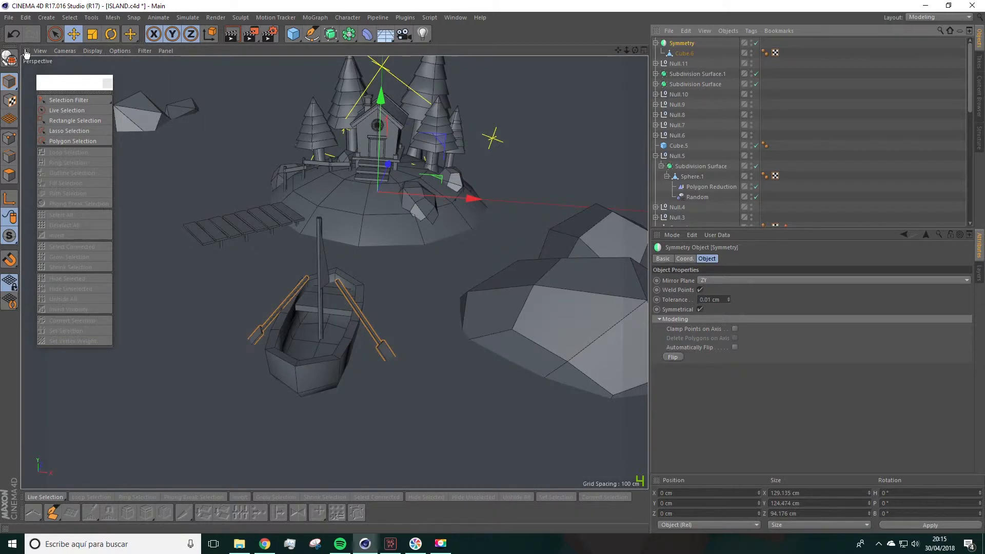
pyautogui.click(10, 60)
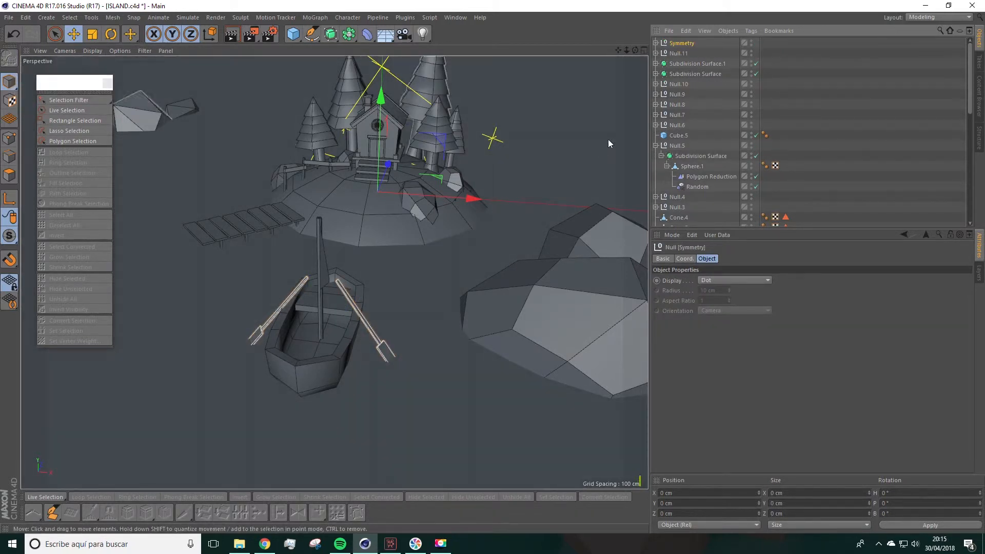
pyautogui.click(656, 43)
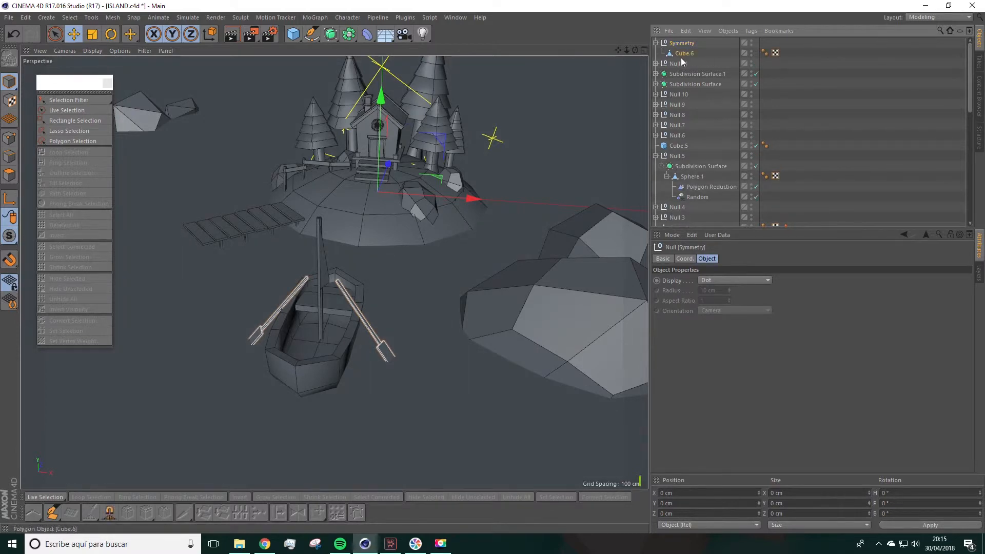
pyautogui.click(683, 54)
pyautogui.keyDown('alt'); pyautogui.moveTo(397, 285); pyautogui.dragTo(426, 268); pyautogui.keyUp('alt')
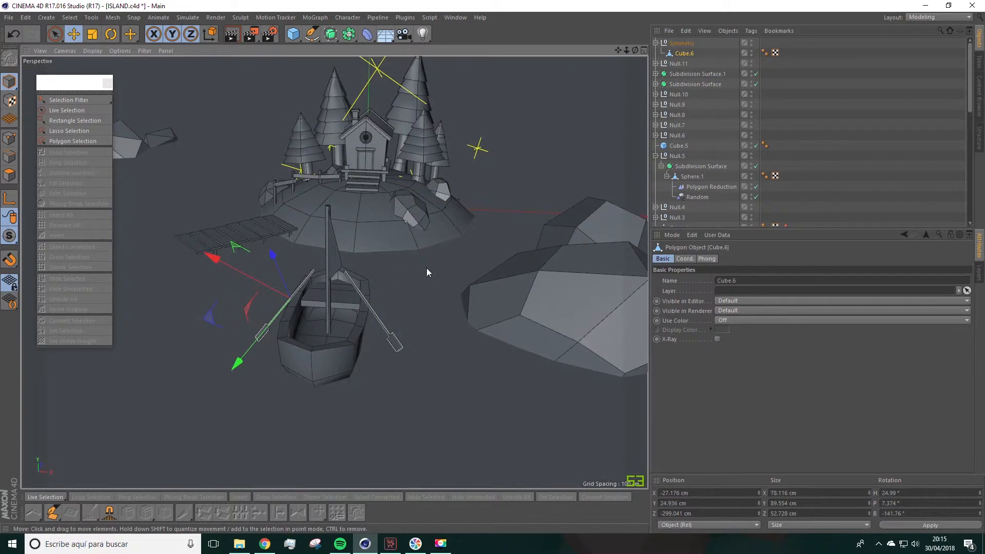
# Identify the boat's group and nest the paddles' Symmetry group inside Null.11.
pyautogui.click(655, 64)
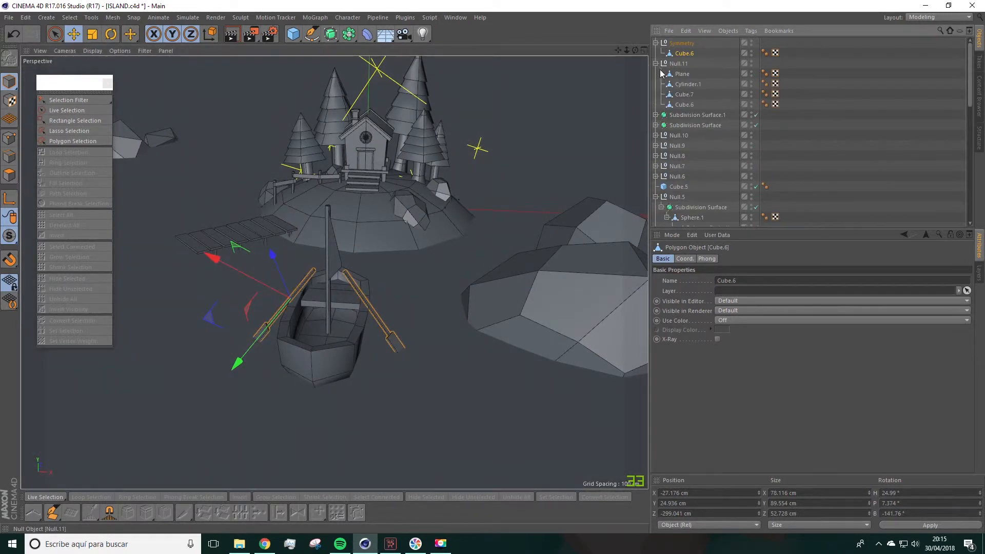
pyautogui.click(656, 64)
pyautogui.scroll(-3, 422, 265)
pyautogui.keyDown('alt'); pyautogui.moveTo(421, 279); pyautogui.dragTo(368, 311); pyautogui.keyUp('alt')
pyautogui.click(656, 43)
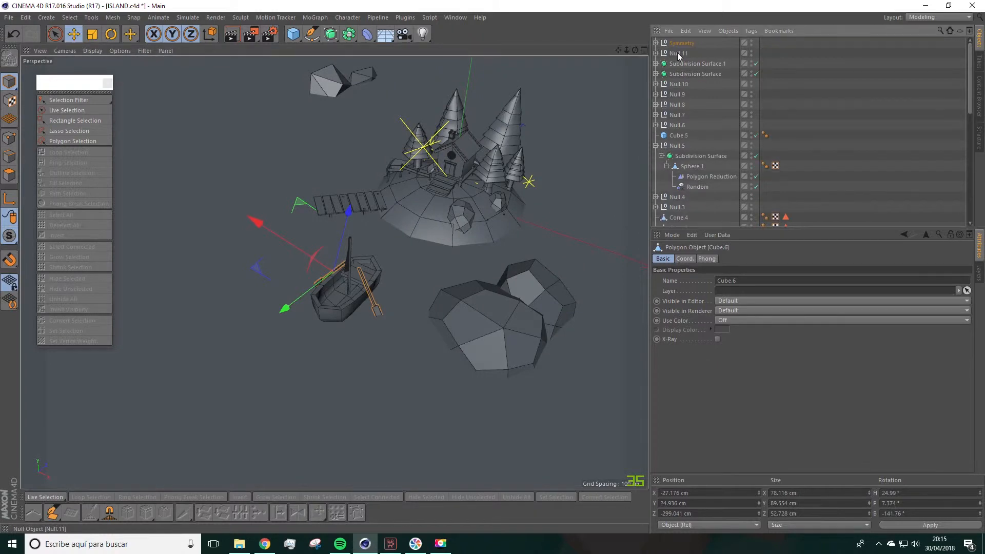
pyautogui.click(677, 54)
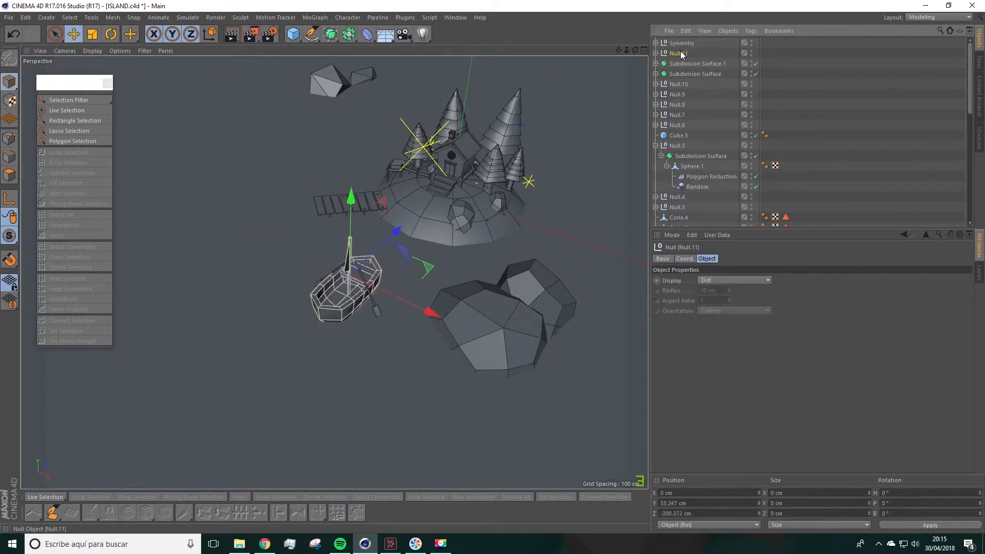
pyautogui.click(679, 44)
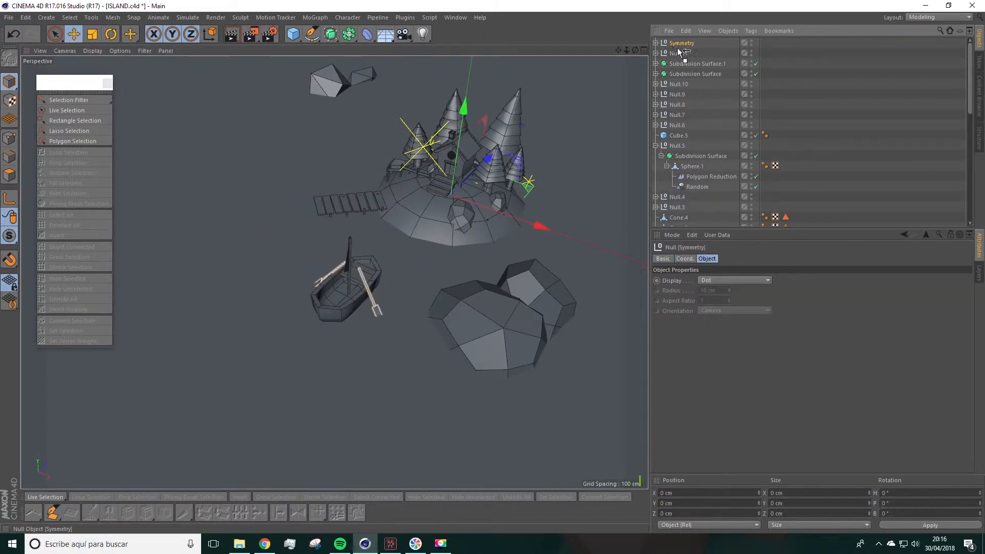
pyautogui.moveTo(679, 54); pyautogui.dragTo(679, 55)
pyautogui.click(677, 44)
pyautogui.click(656, 43)
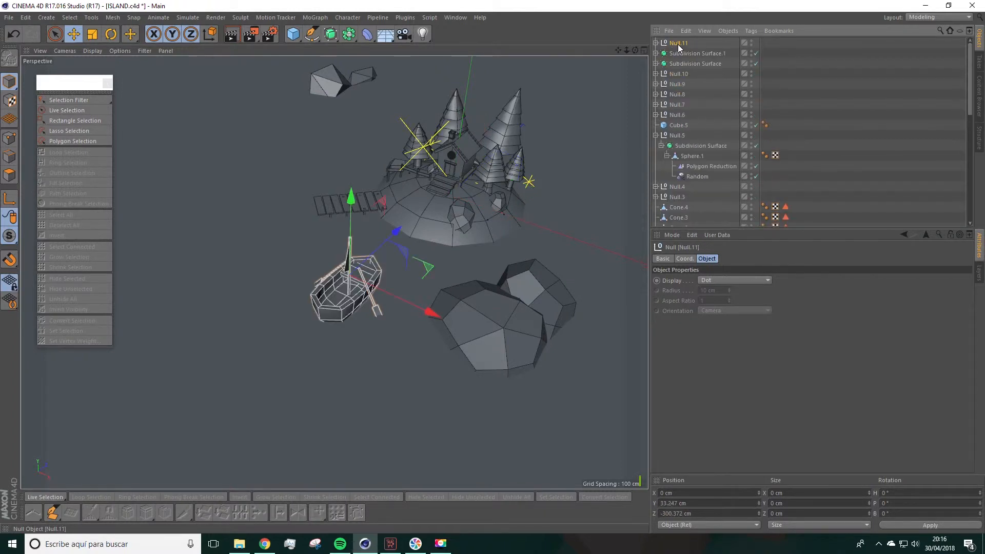
# Rotate the boat group to a heading of about -24.2° and move it beside the dock, about X -165.7, Y 21.7, Z -54.6 cm.
pyautogui.press('r')
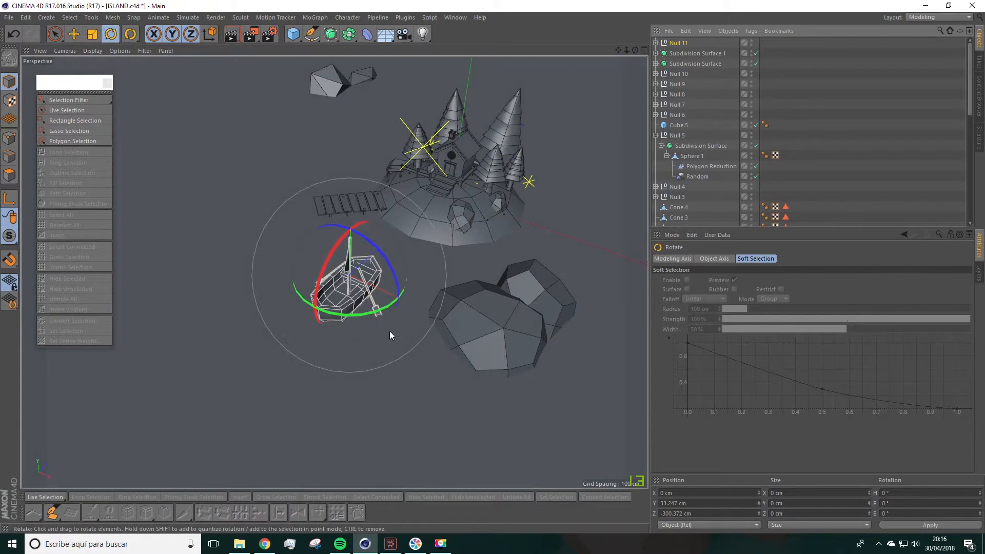
pyautogui.moveTo(358, 312); pyautogui.dragTo(333, 311)
pyautogui.click(74, 34)
pyautogui.moveTo(409, 341); pyautogui.dragTo(303, 240)
pyautogui.moveTo(352, 164); pyautogui.dragTo(435, 138)
pyautogui.scroll(4, 389, 163)
pyautogui.scroll(-1, 362, 178)
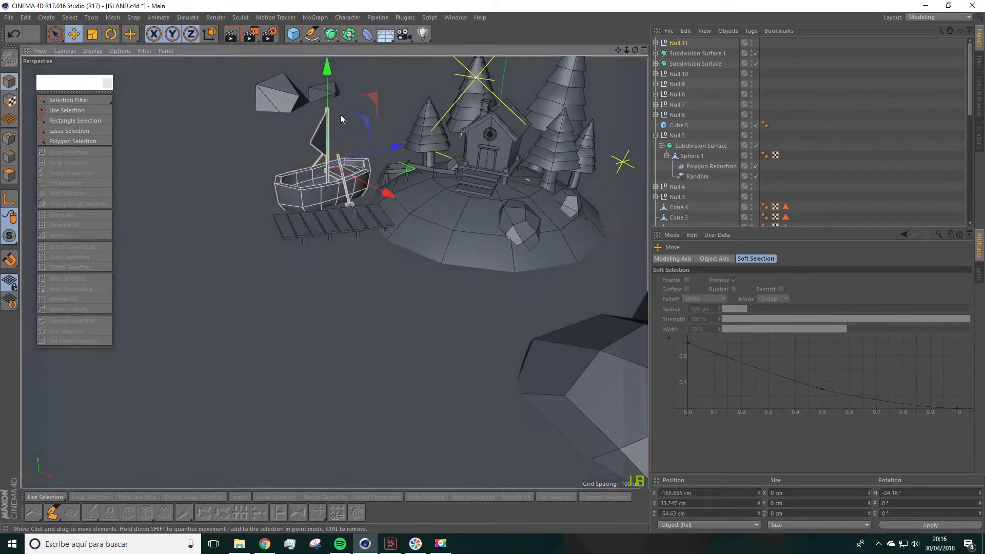
pyautogui.moveTo(328, 63); pyautogui.dragTo(325, 73)
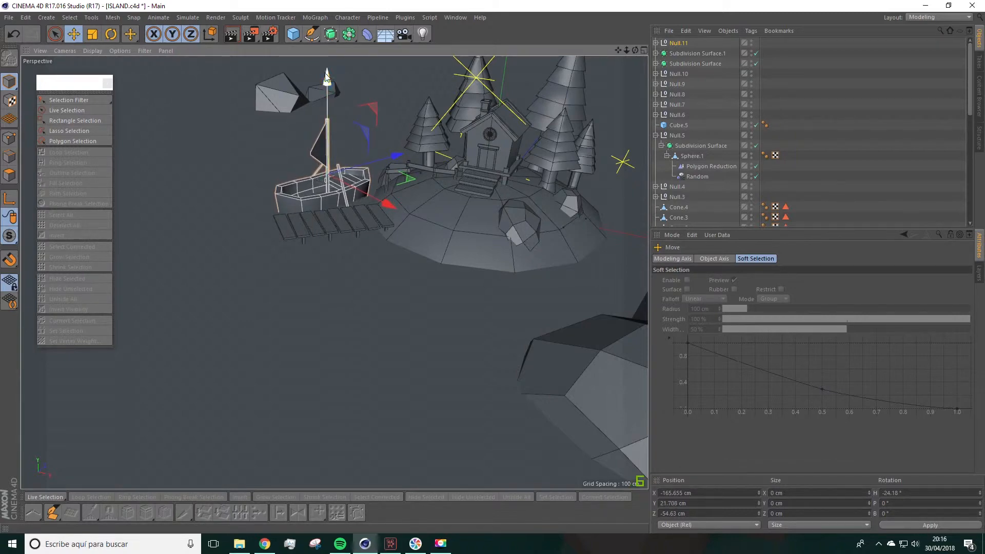
# Try to rotate the boat's mast and sail together.
pyautogui.scroll(3, 326, 98)
pyautogui.click(216, 121)
pyautogui.click(316, 186)
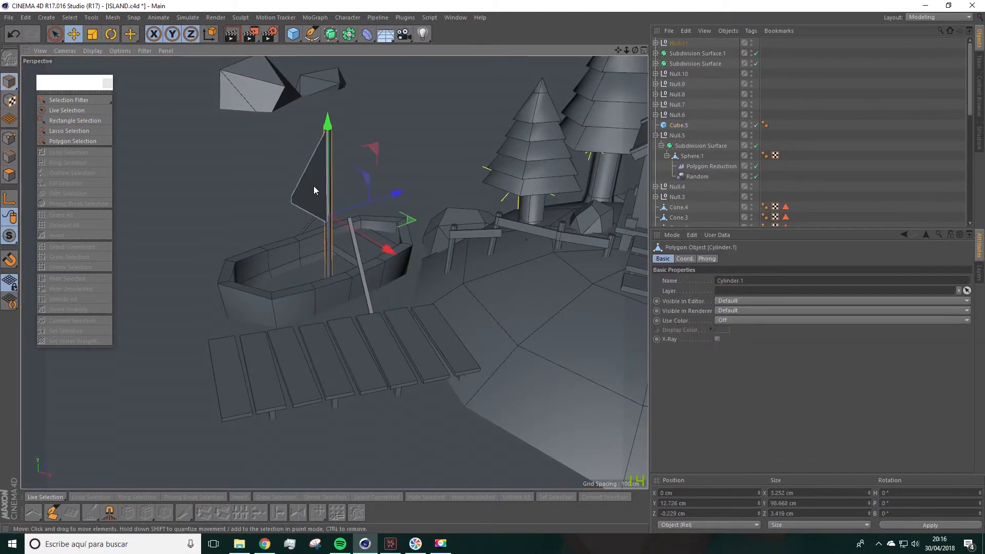
pyautogui.keyDown('shift'); pyautogui.click(328, 199); pyautogui.keyUp('shift')
pyautogui.click(111, 34)
pyautogui.moveTo(328, 230); pyautogui.dragTo(271, 255)
pyautogui.hotkey('ctrl', 'z')
# Select the sail plane in the boat group and move only its axis onto the mast, about X 0.26, Z -0.21 cm.
pyautogui.scroll(5, 386, 159)
pyautogui.scroll(-4, 318, 187)
pyautogui.keyDown('alt'); pyautogui.moveTo(271, 254); pyautogui.dragTo(342, 191, button='middle'); pyautogui.keyUp('alt')
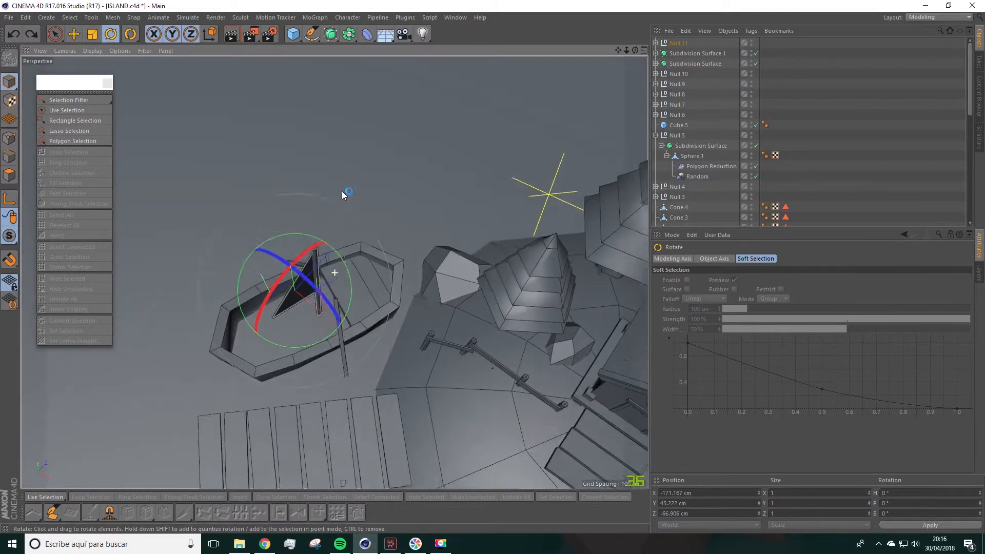
pyautogui.click(298, 289)
pyautogui.moveTo(297, 288)
pyautogui.keyDown('alt'); pyautogui.mouseDown()
pyautogui.moveTo(307, 279)
pyautogui.moveTo(301, 285)
pyautogui.mouseUp(); pyautogui.keyUp('alt')
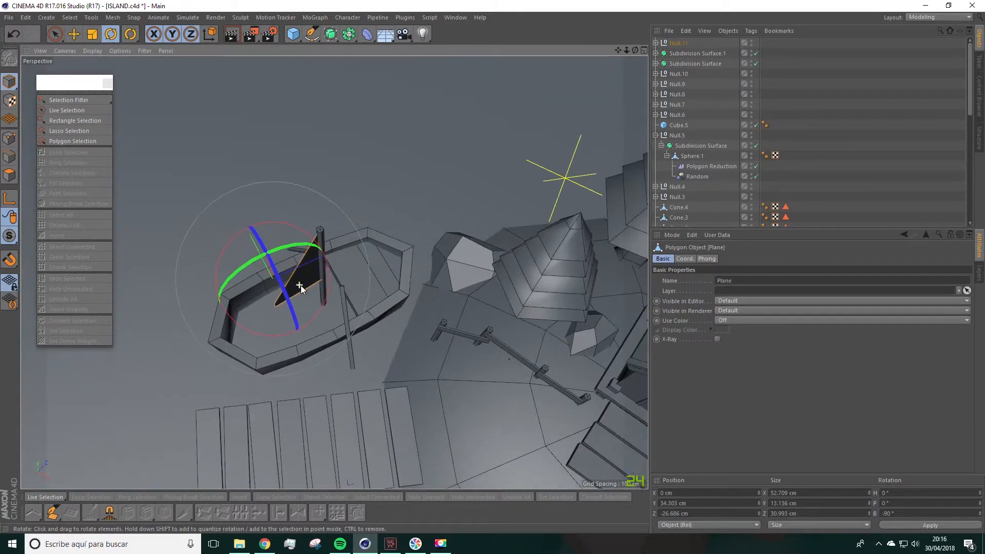
pyautogui.click(656, 43)
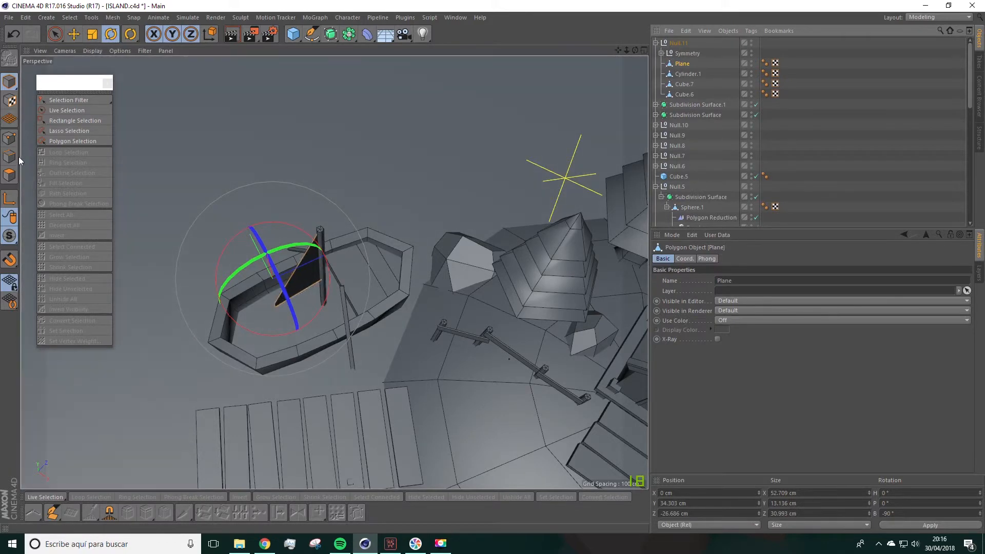
pyautogui.click(10, 198)
pyautogui.press('e')
pyautogui.keyDown('alt'); pyautogui.moveTo(197, 190); pyautogui.dragTo(195, 228); pyautogui.keyUp('alt')
pyautogui.moveTo(348, 282); pyautogui.dragTo(408, 281)
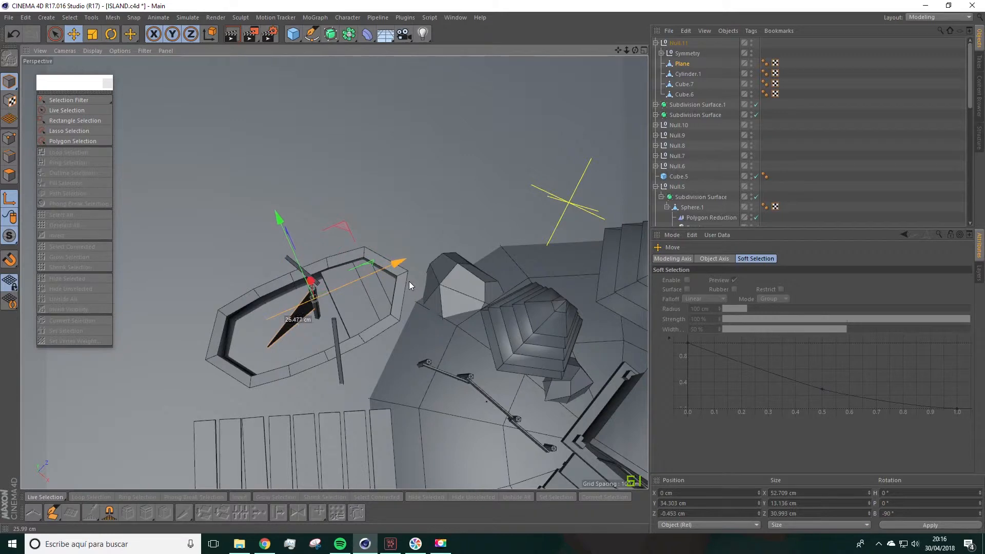
pyautogui.moveTo(280, 222); pyautogui.dragTo(280, 219)
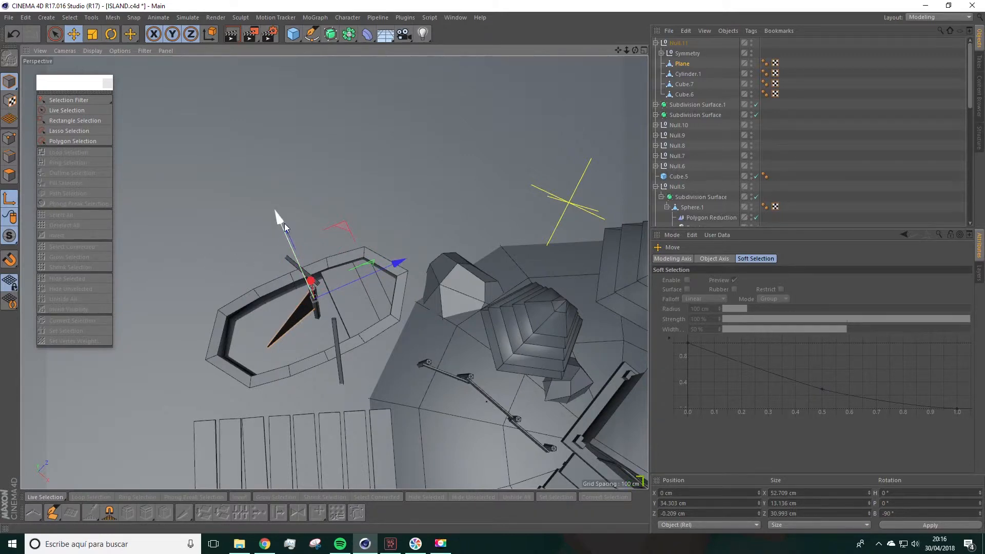
# In the Top view, rotate the sail around the mast to a heading of about -35°.
pyautogui.click(644, 50)
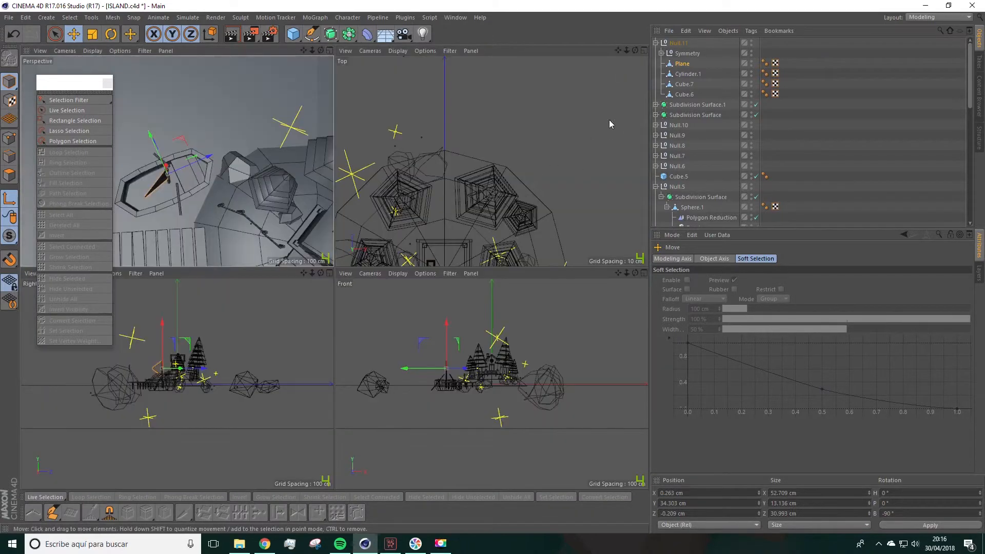
pyautogui.click(645, 51)
pyautogui.keyDown('alt'); pyautogui.moveTo(459, 154); pyautogui.dragTo(544, 128, button='middle'); pyautogui.keyUp('alt')
pyautogui.scroll(3, 426, 221)
pyautogui.scroll(2, 348, 283)
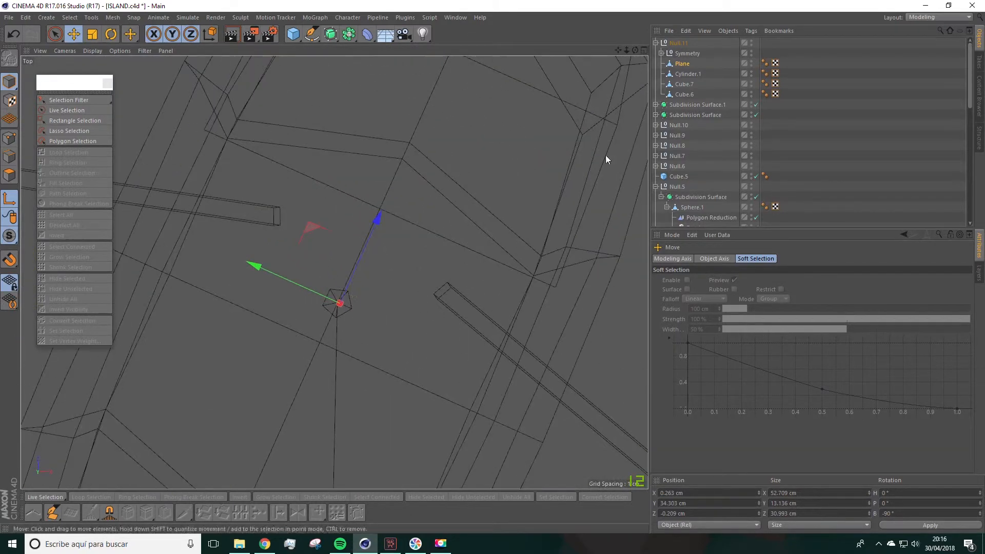
pyautogui.click(111, 34)
pyautogui.moveTo(301, 256); pyautogui.dragTo(334, 244)
# In the Perspective view, rotate the sail around the mast to a heading of about 98.8°.
pyautogui.click(645, 51)
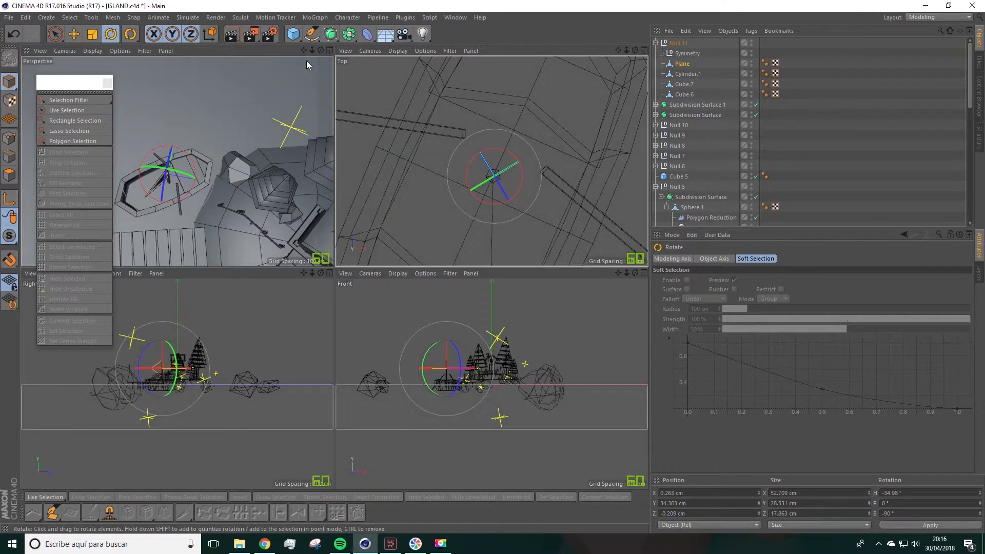
pyautogui.click(329, 51)
pyautogui.moveTo(359, 333); pyautogui.dragTo(302, 187)
pyautogui.keyDown('alt'); pyautogui.moveTo(371, 228); pyautogui.dragTo(322, 149); pyautogui.keyUp('alt')
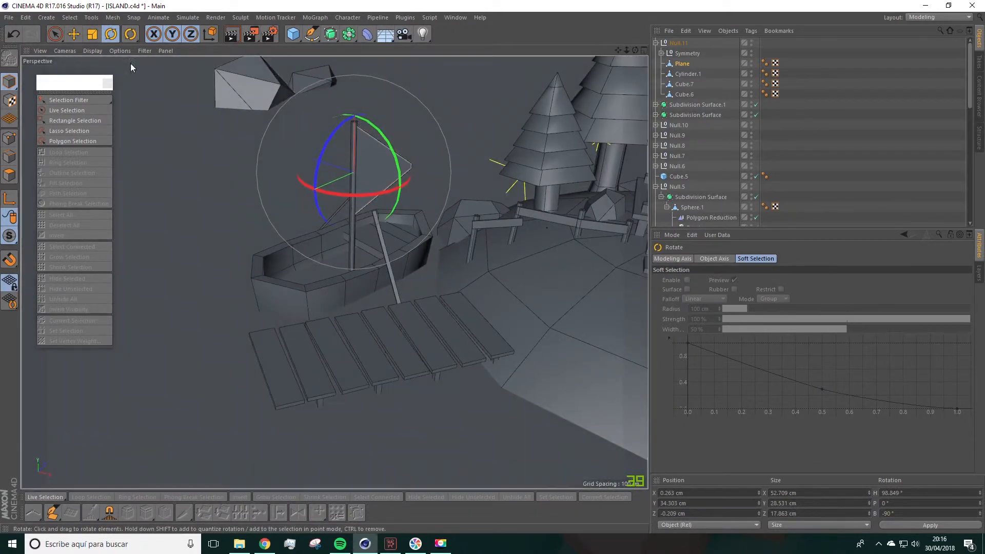
# Scale the sail along the mast to about 38.2 cm and lower its outer tip slightly.
pyautogui.click(94, 34)
pyautogui.moveTo(357, 73); pyautogui.dragTo(360, 115)
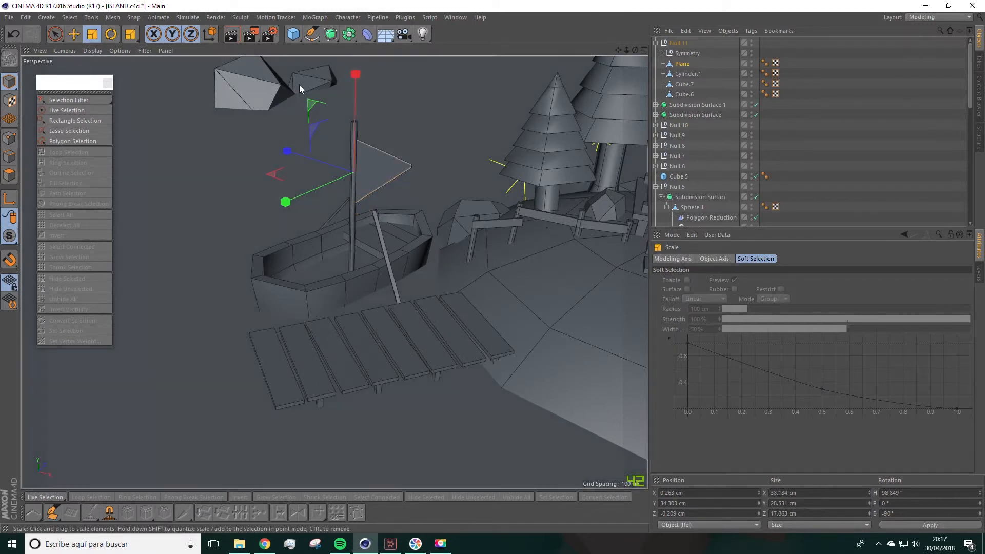
pyautogui.click(76, 37)
pyautogui.click(10, 140)
pyautogui.moveTo(411, 81)
pyautogui.mouseDown()
pyautogui.moveTo(424, 81)
pyautogui.moveTo(426, 92)
pyautogui.moveTo(415, 90)
pyautogui.mouseUp()
# Raise the whole sail along the mast to about Y 39.9 cm.
pyautogui.click(78, 39)
pyautogui.click(9, 82)
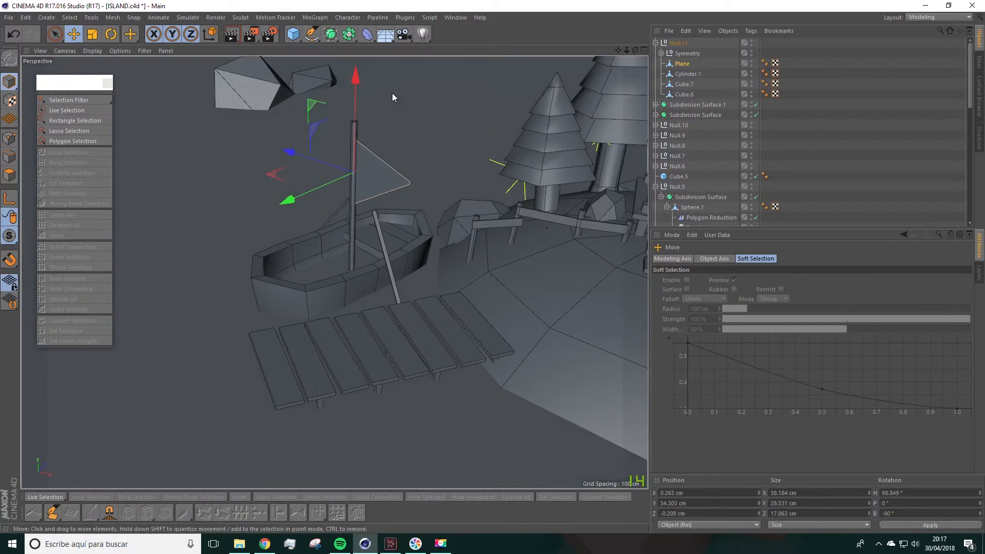
pyautogui.moveTo(354, 77); pyautogui.dragTo(355, 66)
# Select the top cap polygons of the mast cylinder and delete them.
pyautogui.scroll(5, 360, 71)
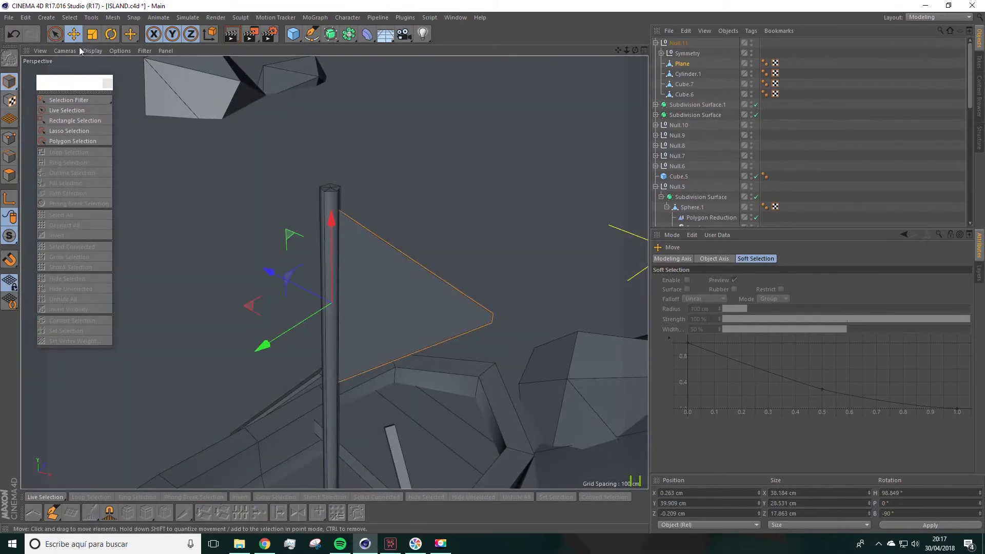
pyautogui.click(323, 197)
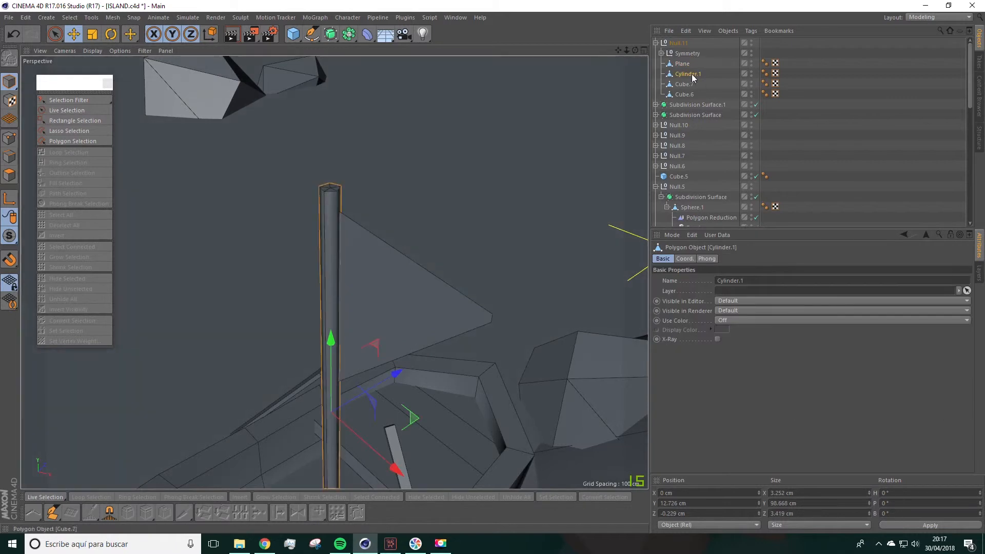
pyautogui.click(10, 138)
pyautogui.scroll(4, 335, 167)
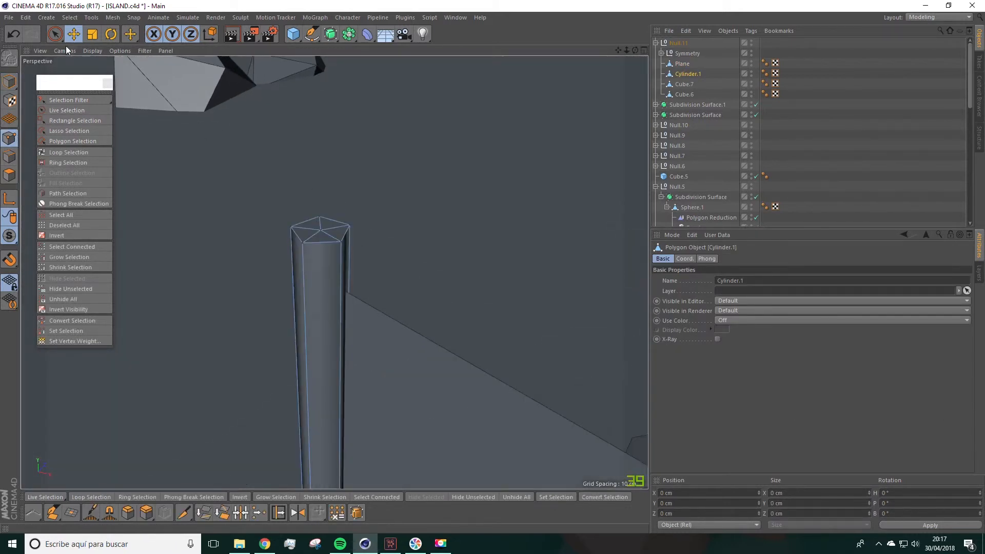
pyautogui.click(67, 110)
pyautogui.click(10, 175)
pyautogui.click(322, 229)
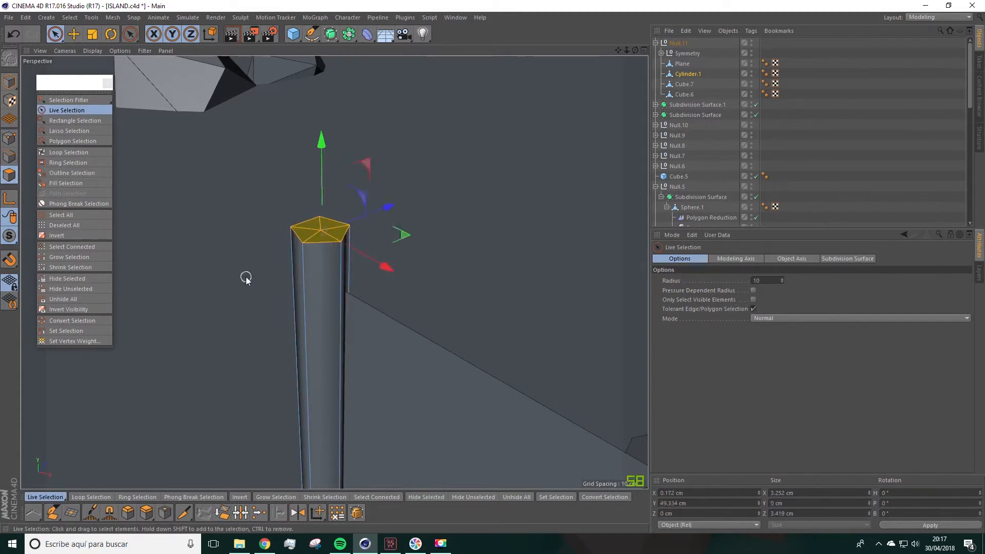
pyautogui.press('Delete')
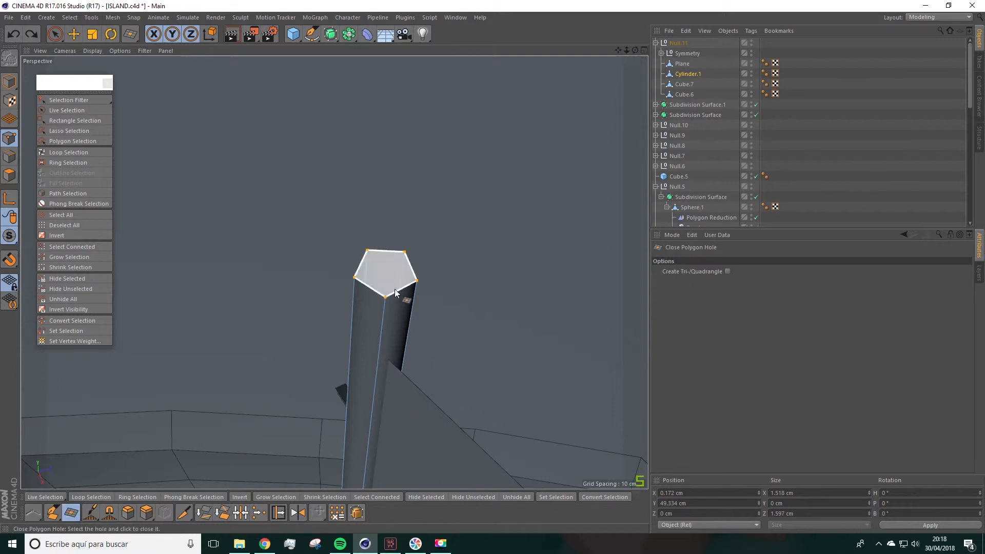
# Close the open top of the mast with Close Polygon Hole and clear the point selection.
pyautogui.click(360, 271)
pyautogui.keyDown('alt'); pyautogui.moveTo(392, 293); pyautogui.dragTo(446, 282); pyautogui.keyUp('alt')
pyautogui.scroll(-10, 461, 309)
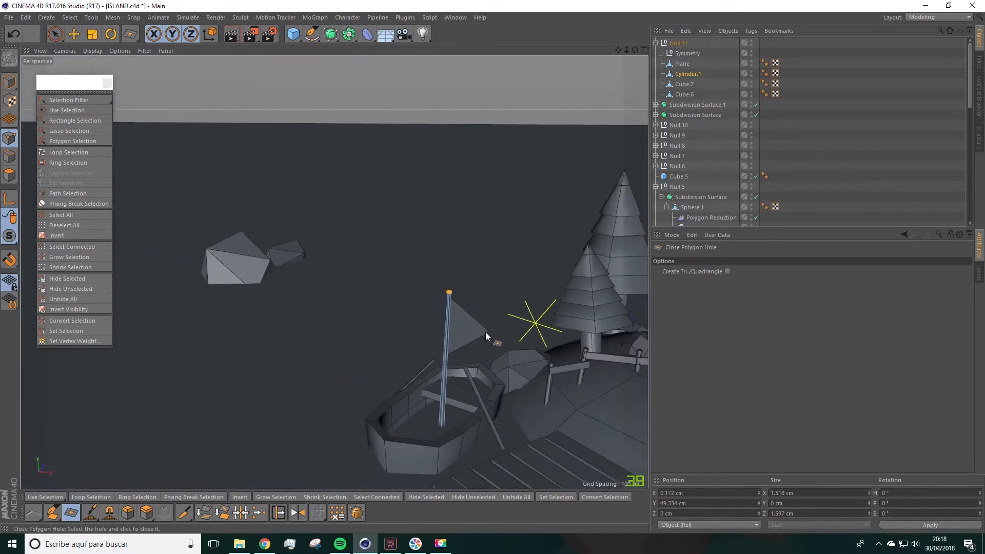
pyautogui.keyDown('alt'); pyautogui.moveTo(485, 332); pyautogui.dragTo(520, 354); pyautogui.keyUp('alt')
pyautogui.click(55, 34)
pyautogui.click(273, 226)
# Examine the sailboat beside the dock and the whole island scene from several angles.
pyautogui.keyDown('alt'); pyautogui.moveTo(377, 330); pyautogui.dragTo(387, 297); pyautogui.keyUp('alt')
pyautogui.scroll(5, 411, 258)
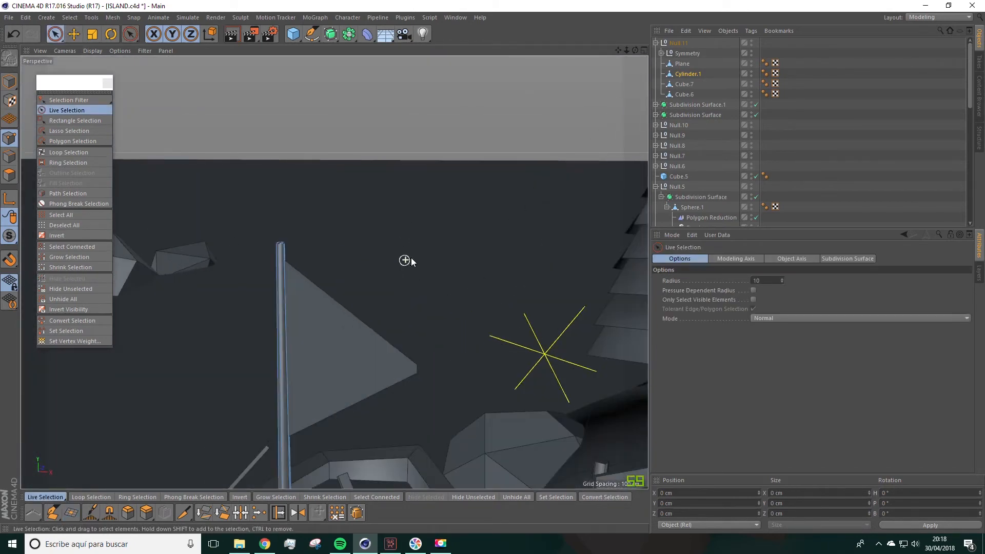
pyautogui.scroll(-9, 418, 261)
pyautogui.keyDown('alt'); pyautogui.moveTo(433, 238); pyautogui.dragTo(414, 211); pyautogui.keyUp('alt')
pyautogui.keyDown('alt'); pyautogui.moveTo(414, 212); pyautogui.dragTo(362, 148, button='middle'); pyautogui.keyUp('alt')
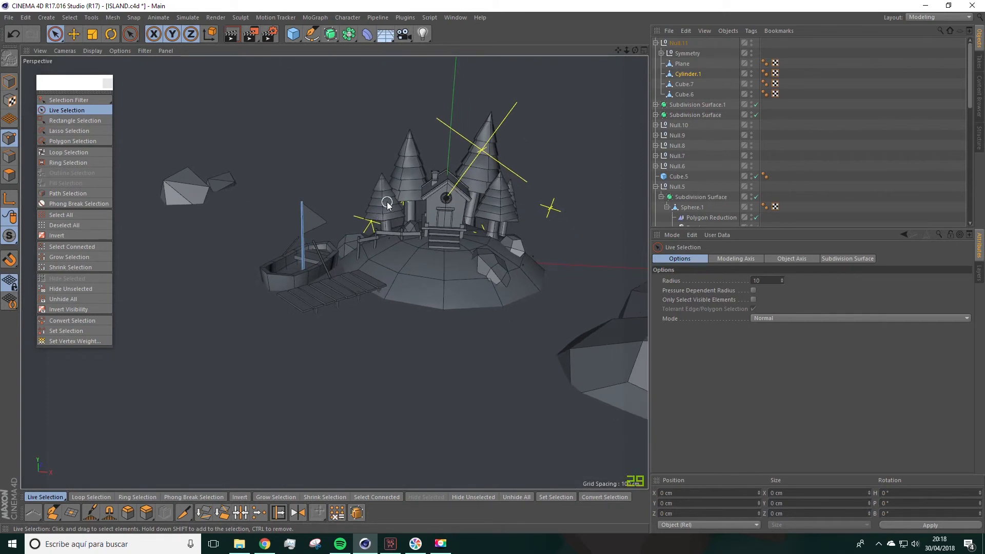
pyautogui.keyDown('alt'); pyautogui.moveTo(446, 330); pyautogui.dragTo(423, 346); pyautogui.keyUp('alt')
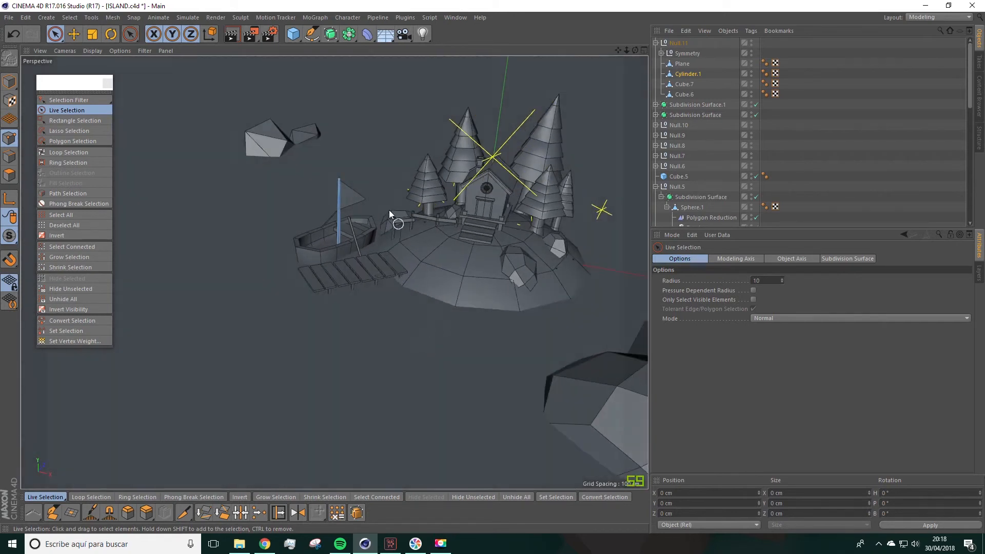
pyautogui.keyDown('alt'); pyautogui.moveTo(473, 264); pyautogui.dragTo(319, 257); pyautogui.keyUp('alt')
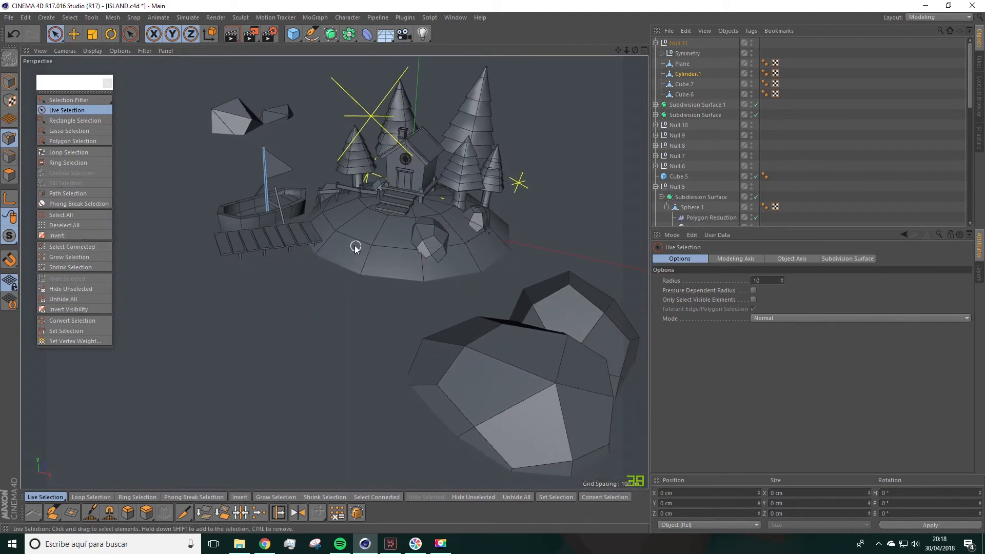